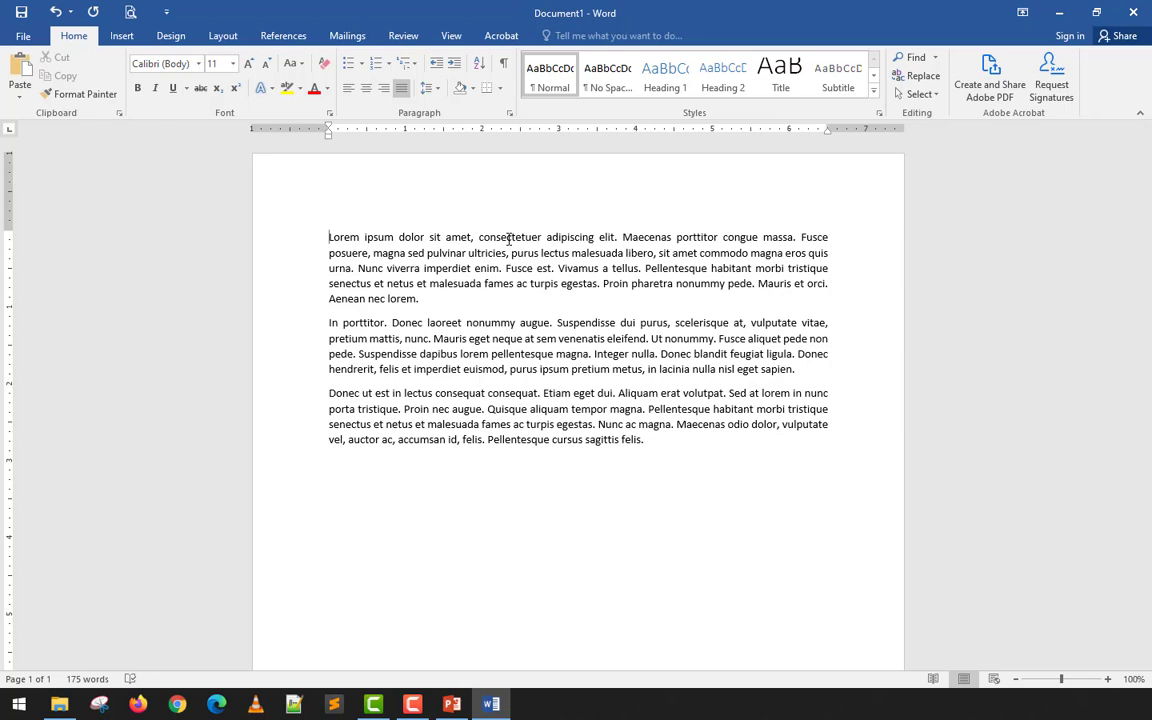
# Try spacing in the first lines of the first two paragraphs and clear the second paragraph's leading space
pyautogui.press('Tab')
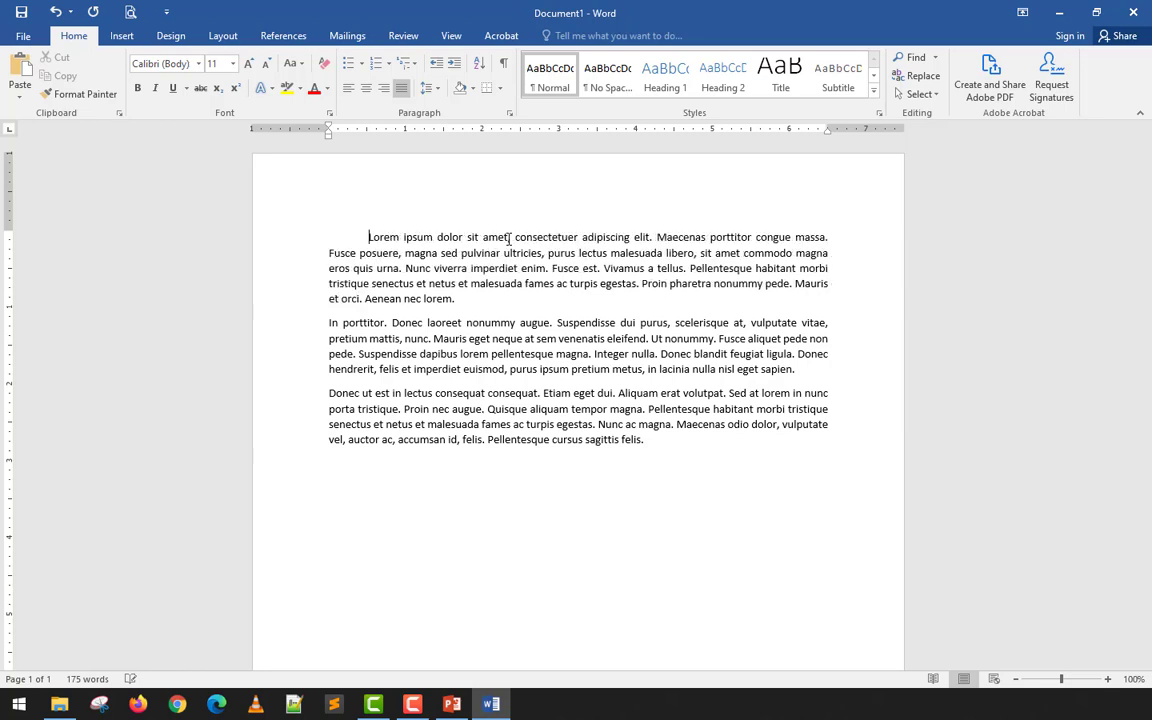
pyautogui.press('Down')
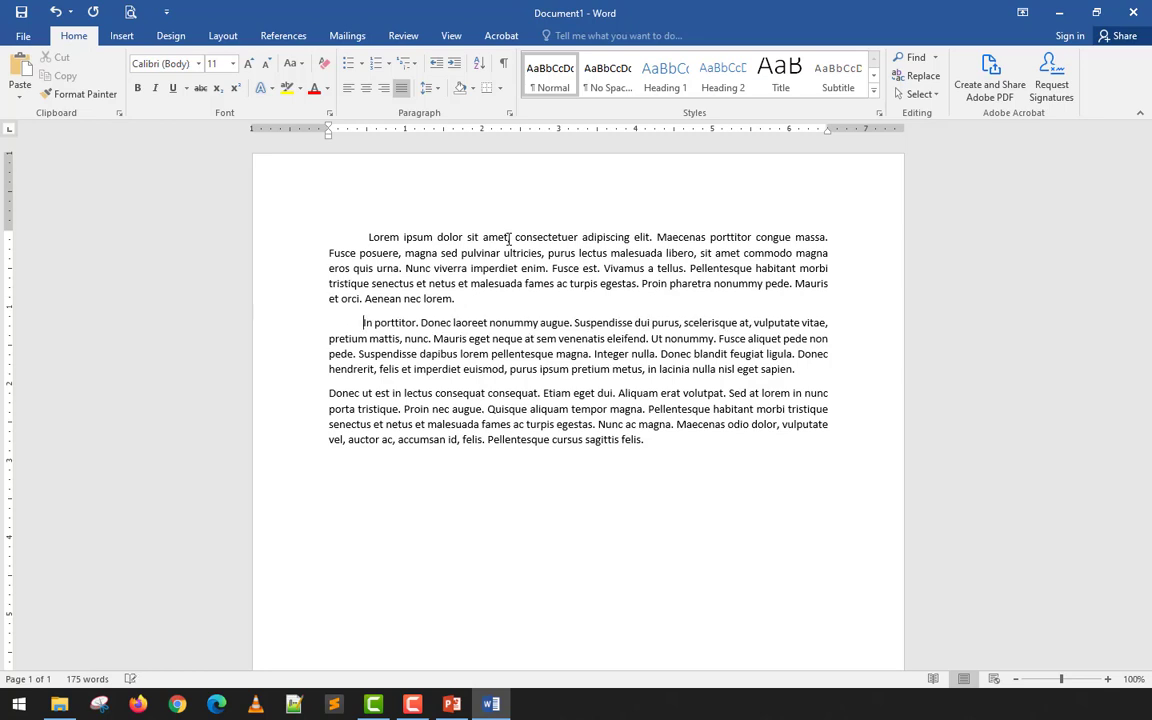
pyautogui.hotkey('shift', 'Home')
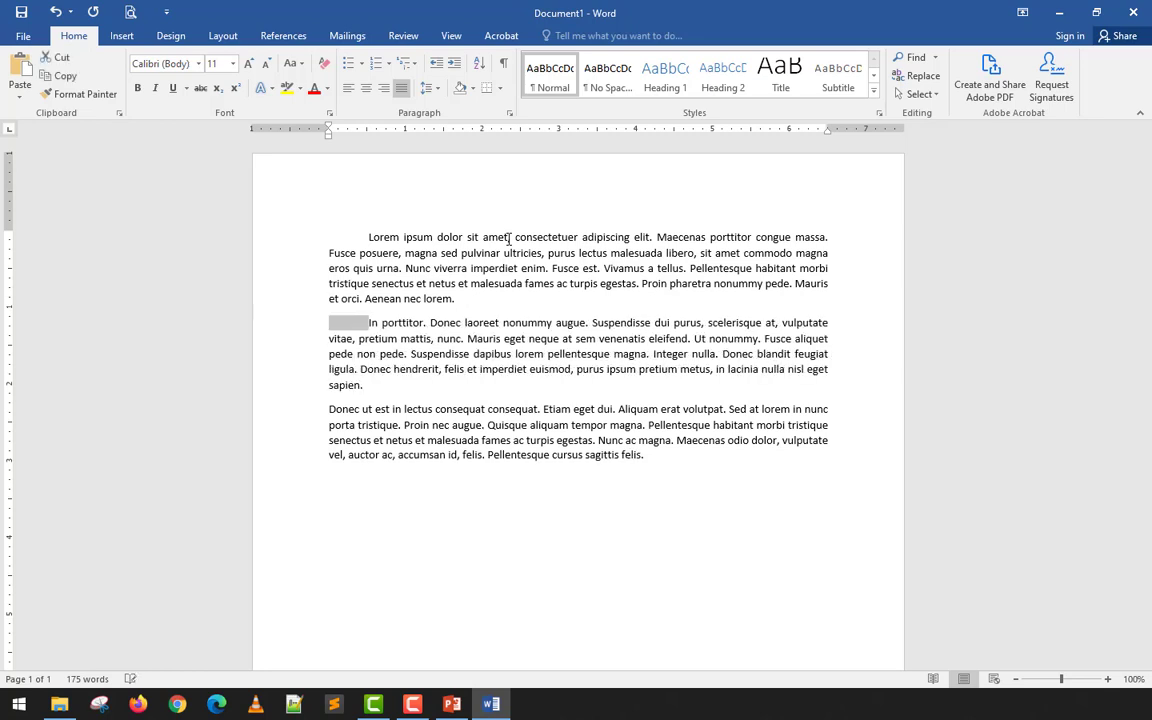
pyautogui.press('BackSpace')
# Delete the leading blank space before "Lorem ipsum" in the first paragraph
pyautogui.press('Up')
pyautogui.press('Up')
pyautogui.press('Up')
pyautogui.press('Up')
pyautogui.press('Up')
pyautogui.hotkey('shift', 'Right')
pyautogui.hotkey('shift', 'Right')
pyautogui.hotkey('shift', 'Right')
pyautogui.hotkey('shift', 'Right')
pyautogui.hotkey('shift', 'Right')
pyautogui.hotkey('shift', 'Right')
pyautogui.hotkey('shift', 'Right')
pyautogui.hotkey('shift', 'Right')
pyautogui.hotkey('shift', 'Right')
pyautogui.hotkey('shift', 'Right')
pyautogui.hotkey('shift', 'Right')
pyautogui.hotkey('shift', 'Right')
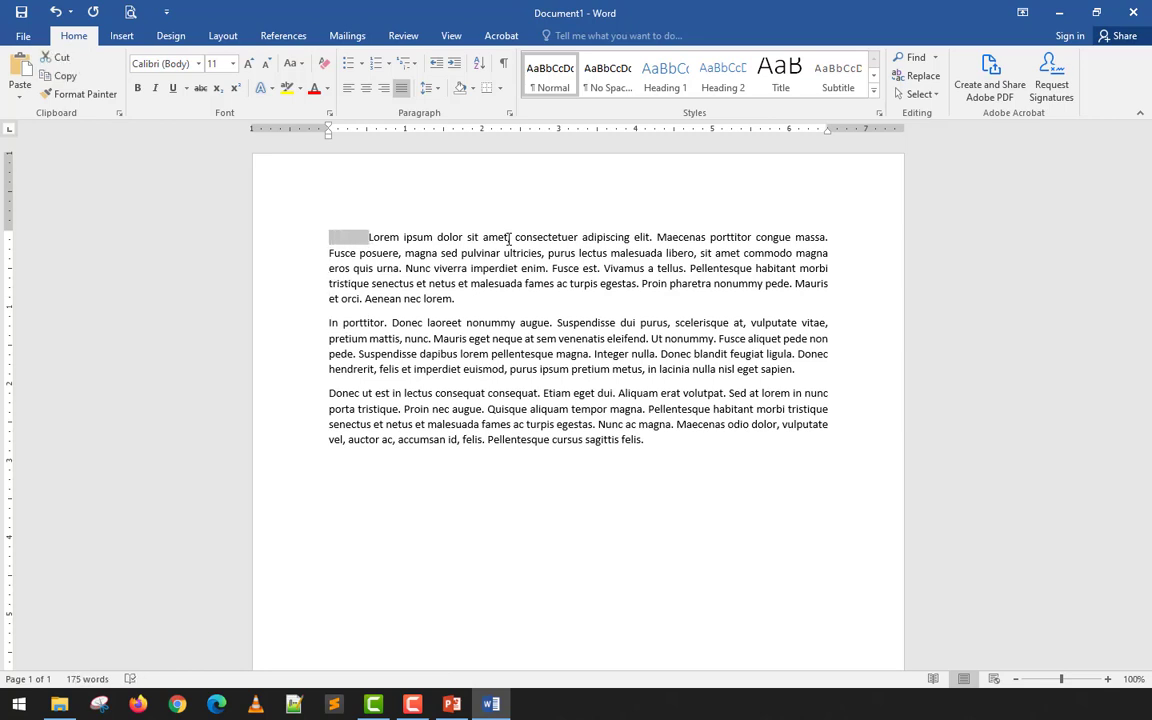
pyautogui.press('BackSpace')
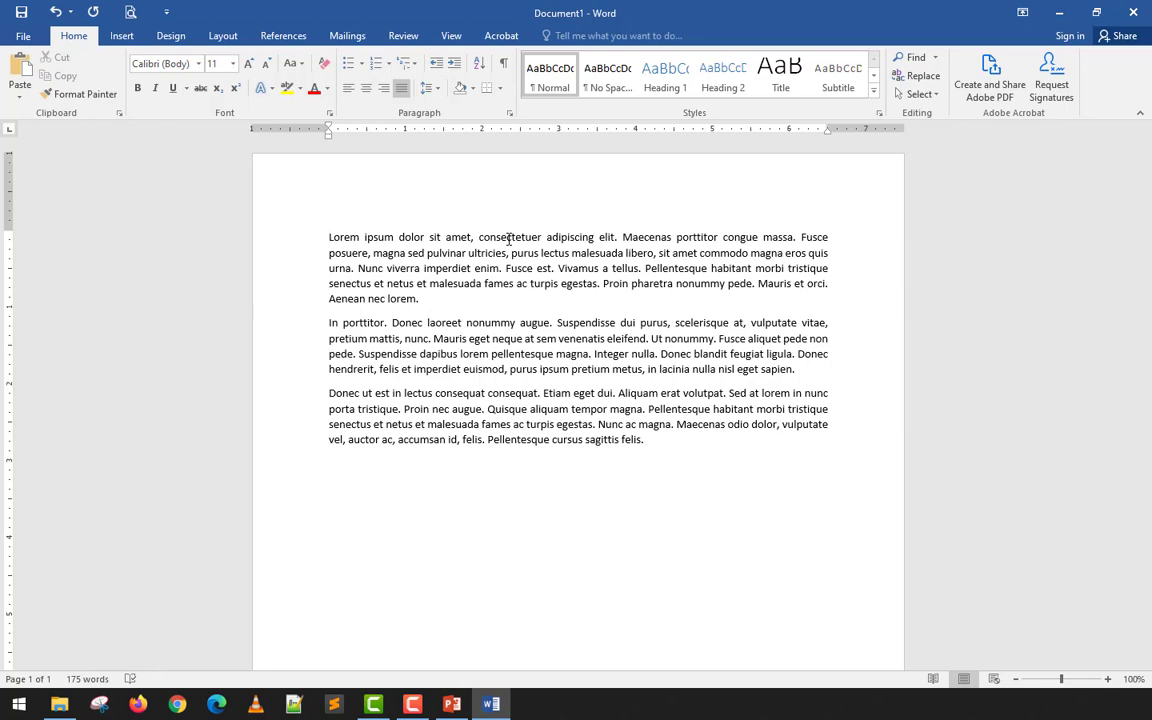
# Give the first and second paragraphs a 0.5-inch first-line indent, magnifying the screen to 200%
pyautogui.press('Tab')
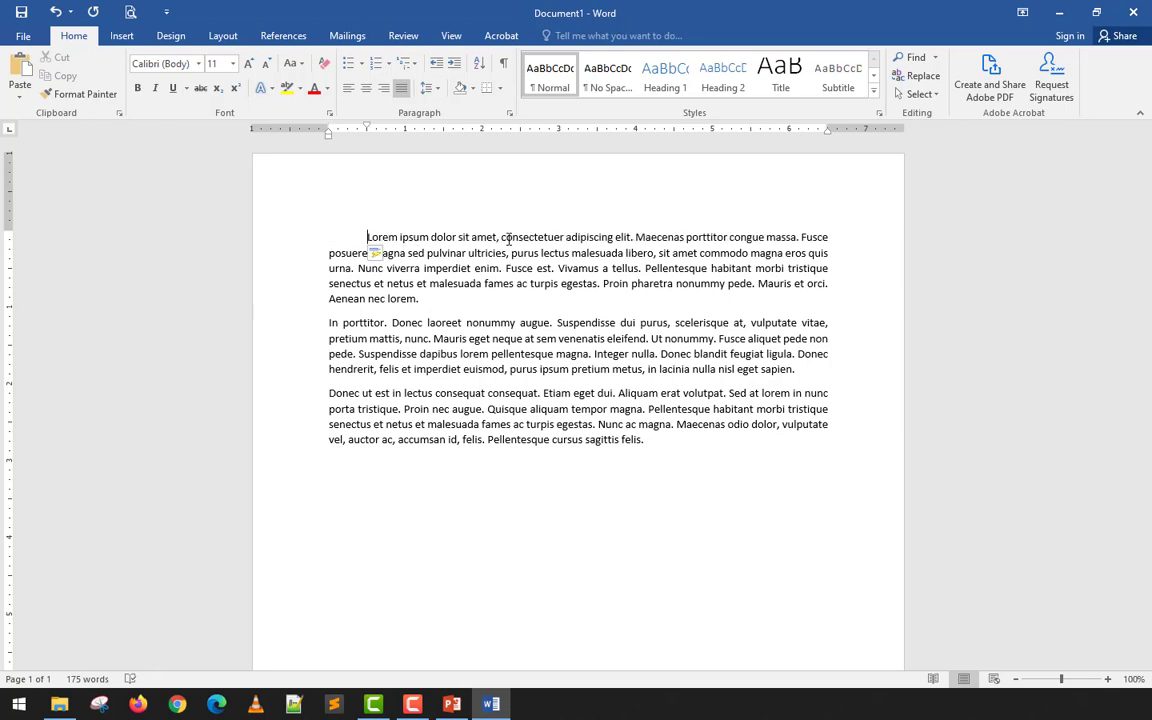
pyautogui.press('super+plus')
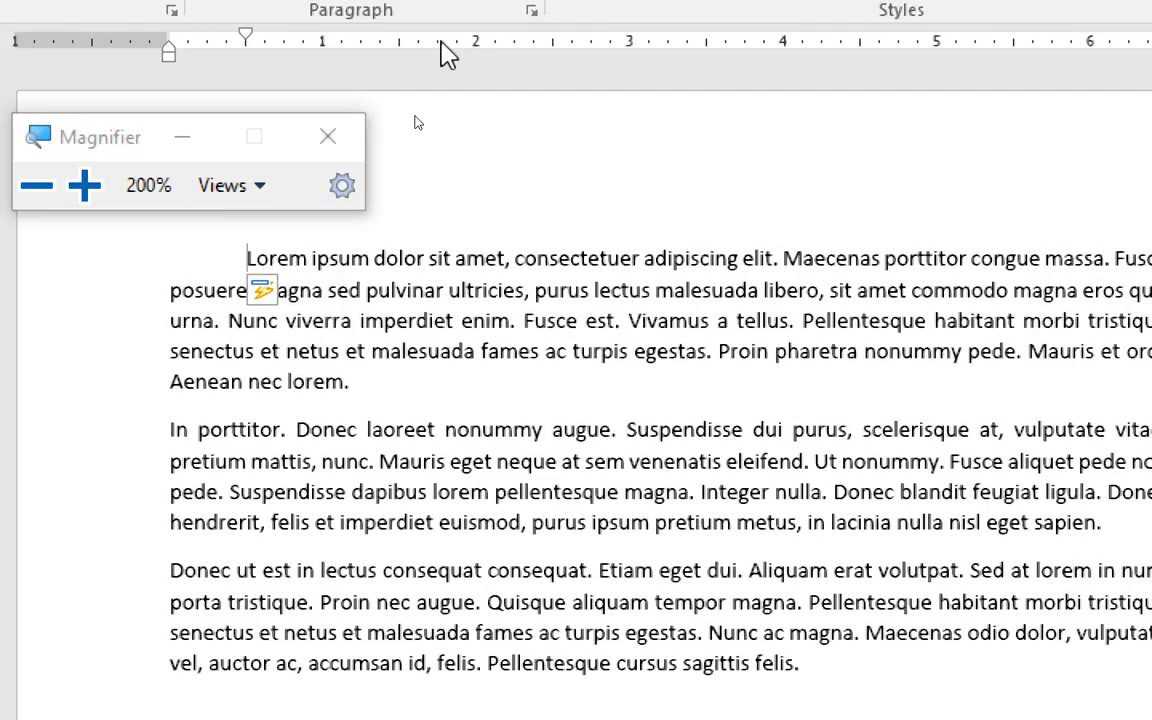
pyautogui.click(184, 138)
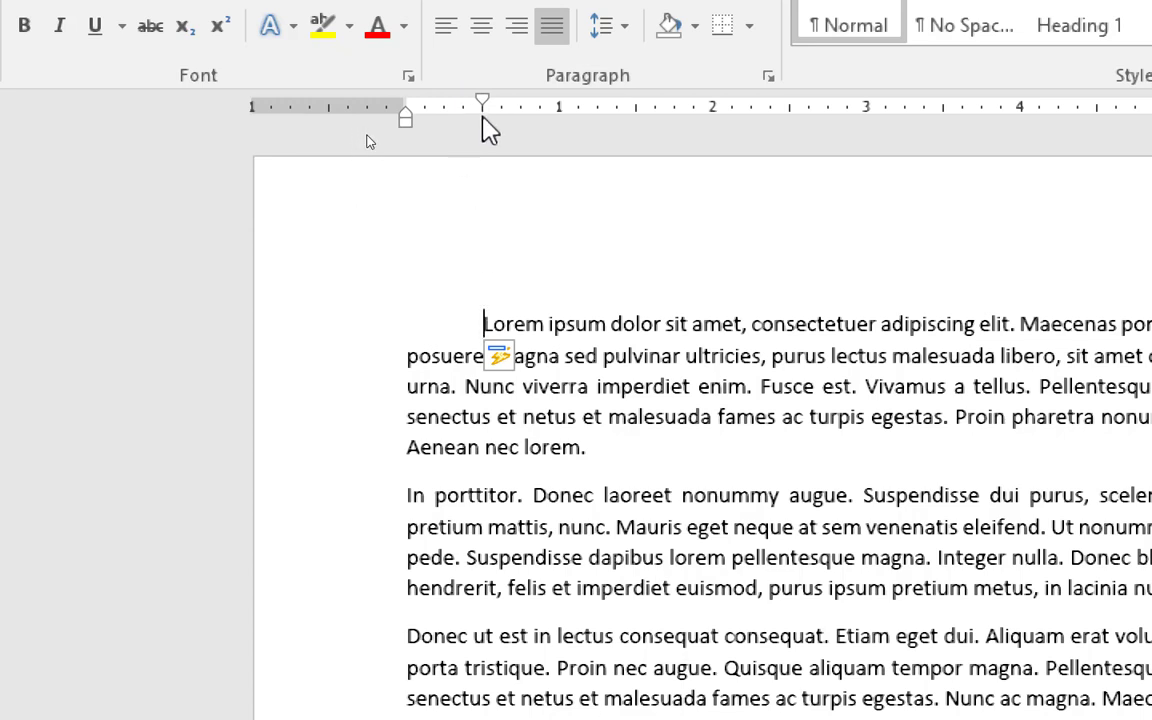
pyautogui.click(401, 495)
pyautogui.press('Tab')
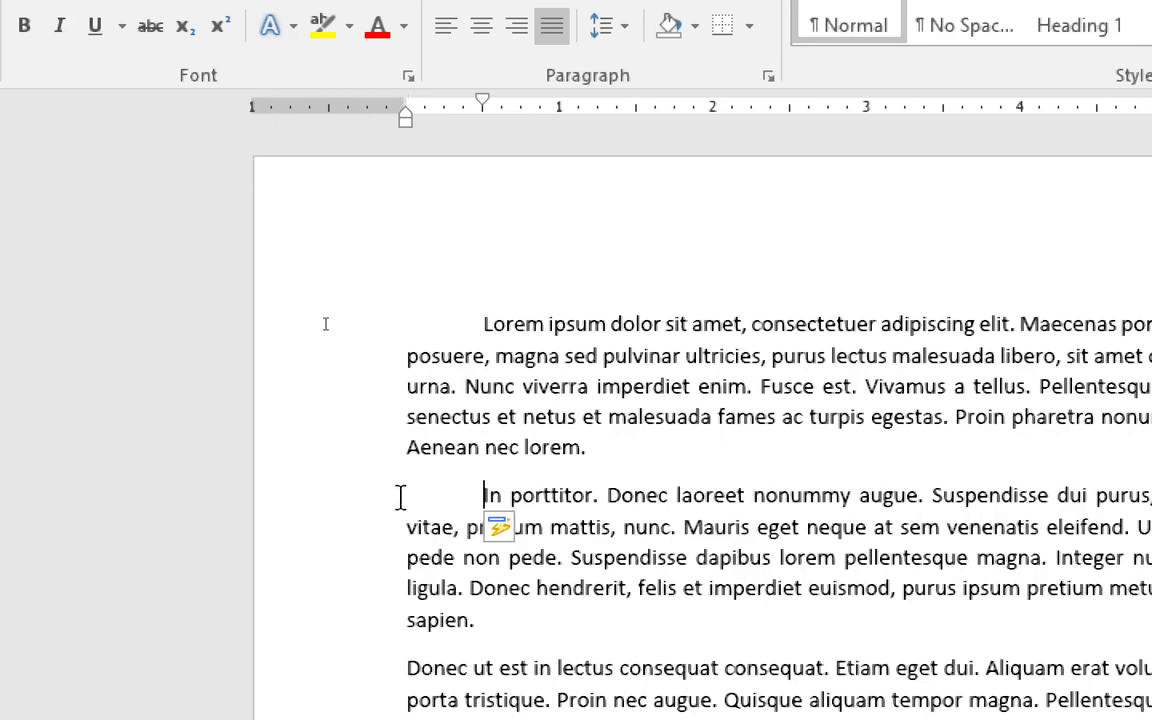
# Give the third paragraph, starting "Donec ut est", a 0.5-inch first-line indent
pyautogui.scroll(-3, 514, 270)
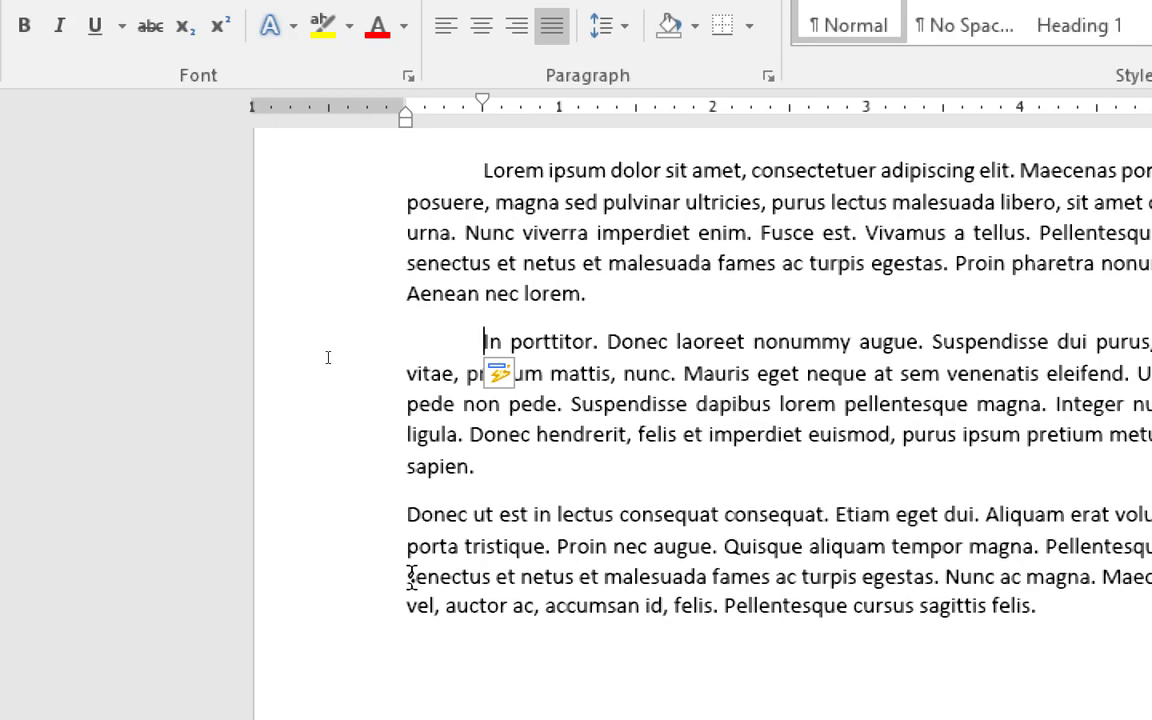
pyautogui.click(408, 515)
pyautogui.press('Tab')
pyautogui.scroll(3, 430, 440)
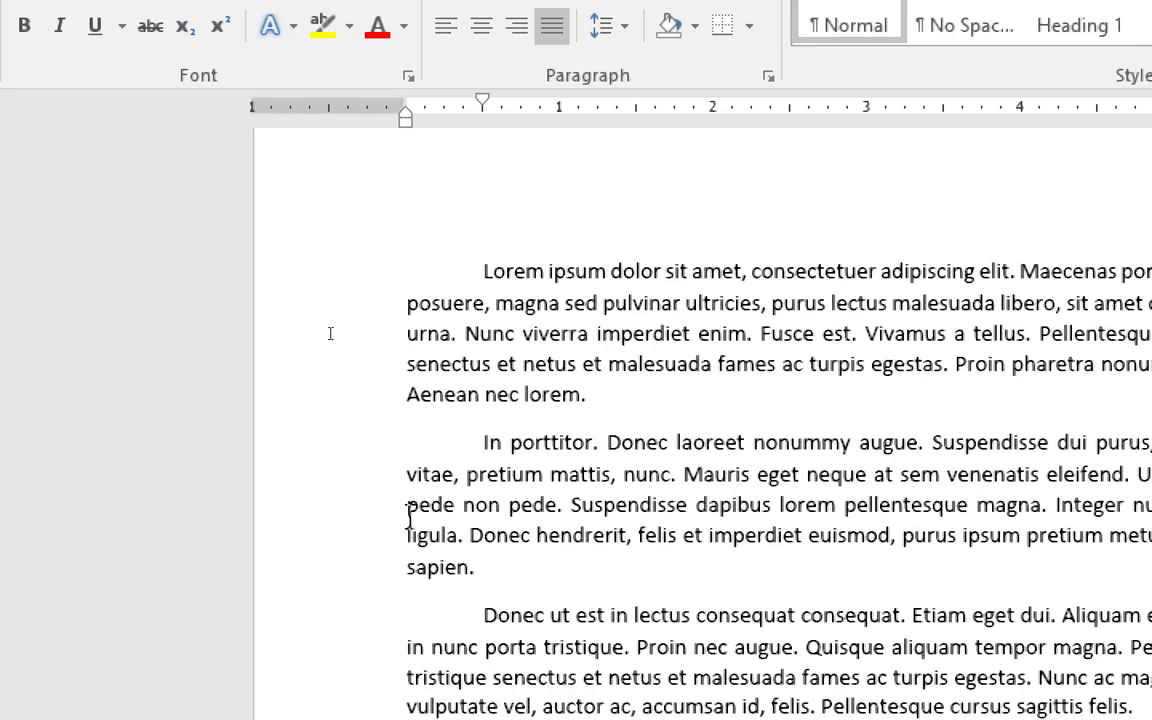
# Try shifting the entire first paragraph one indent level further from its start, and undo the shift
pyautogui.click(458, 316)
pyautogui.press('Tab')
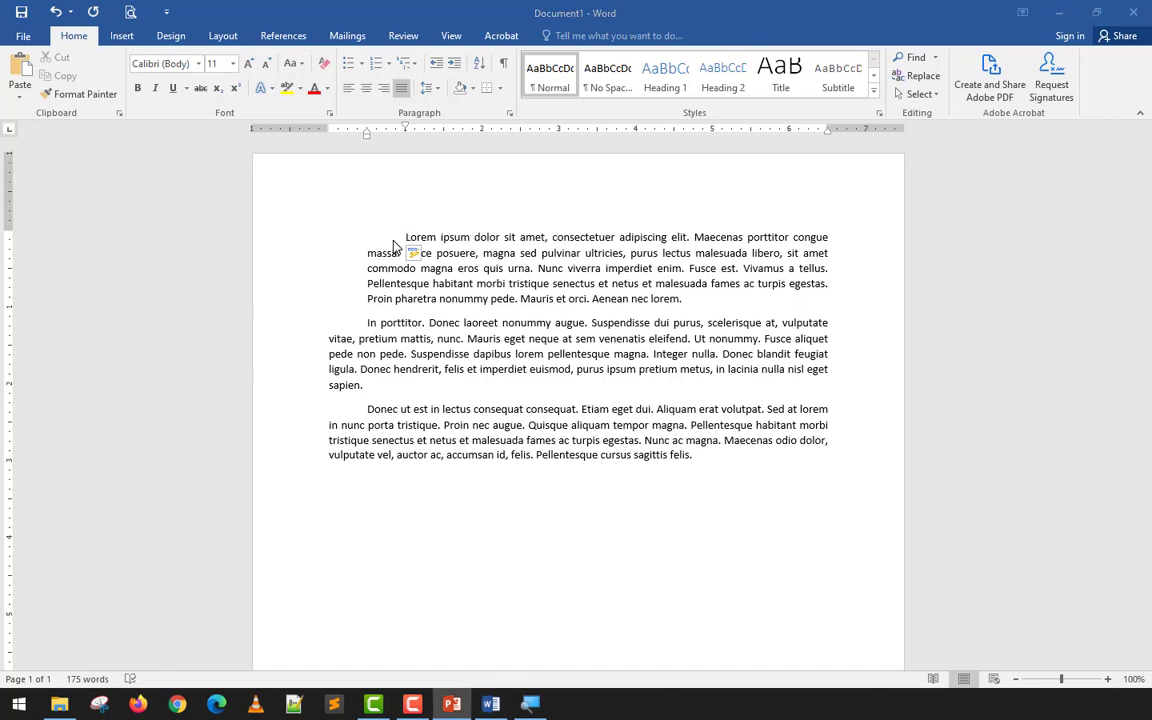
pyautogui.click(407, 242)
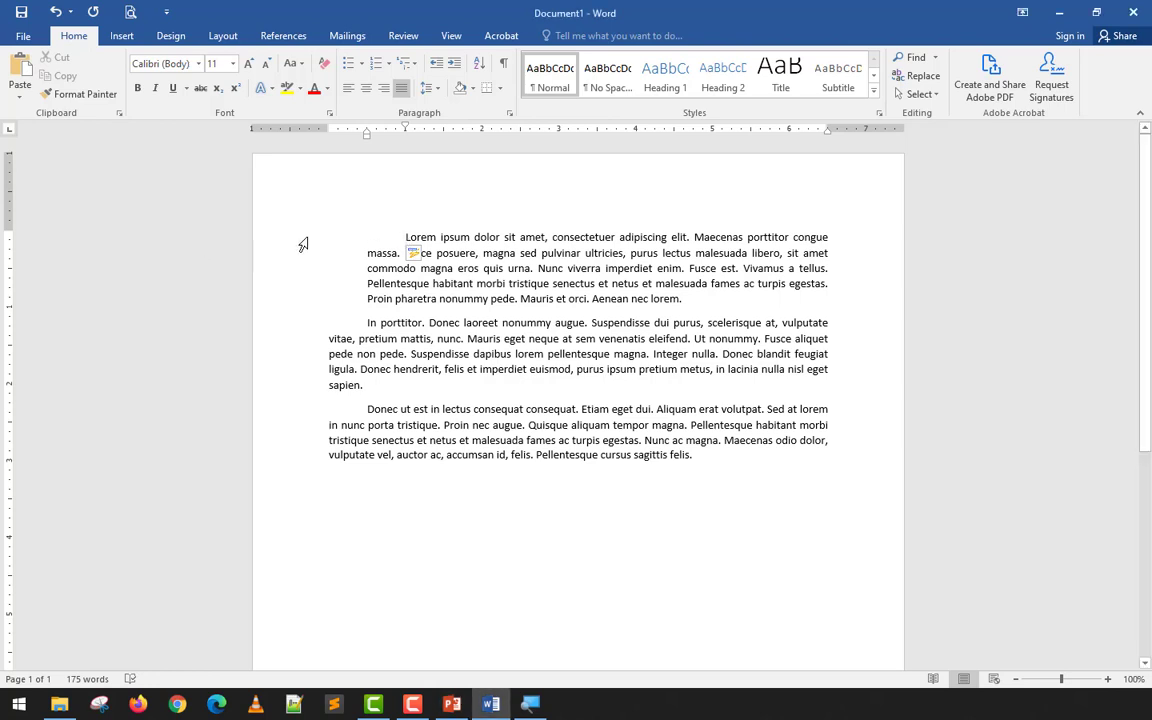
pyautogui.hotkey('ctrl', 'z')
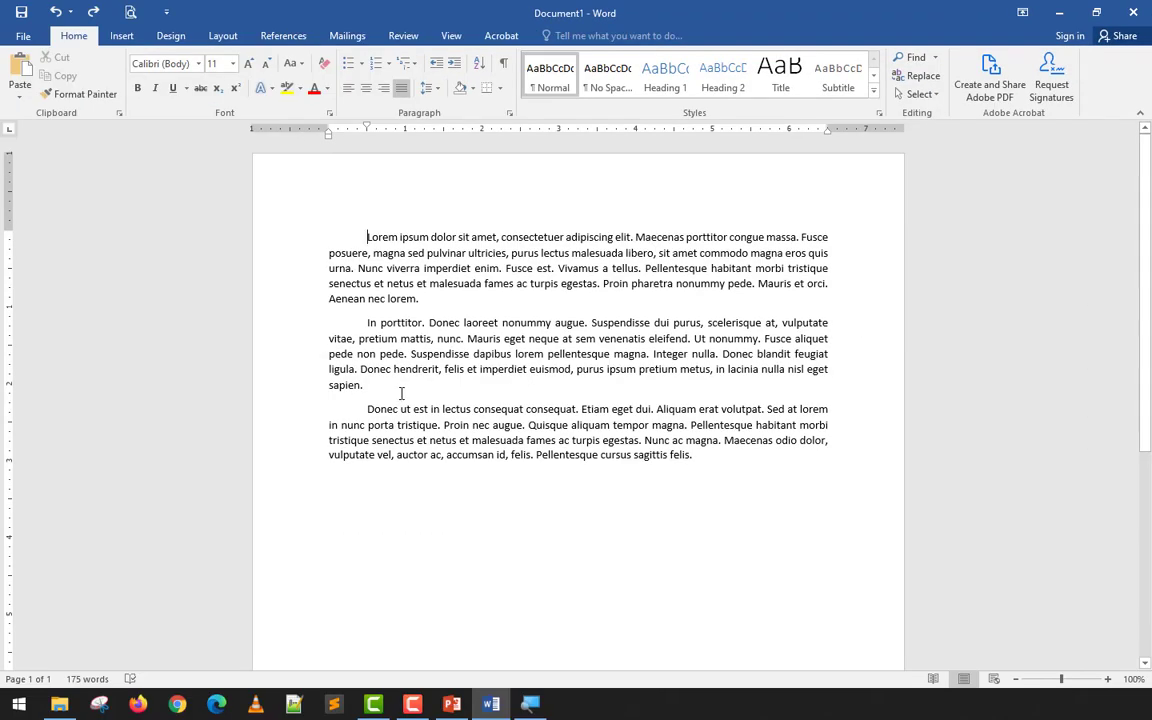
# Select the whole first paragraph, increase its left indent by one level and decrease it again
pyautogui.moveTo(421, 299); pyautogui.dragTo(367, 236)
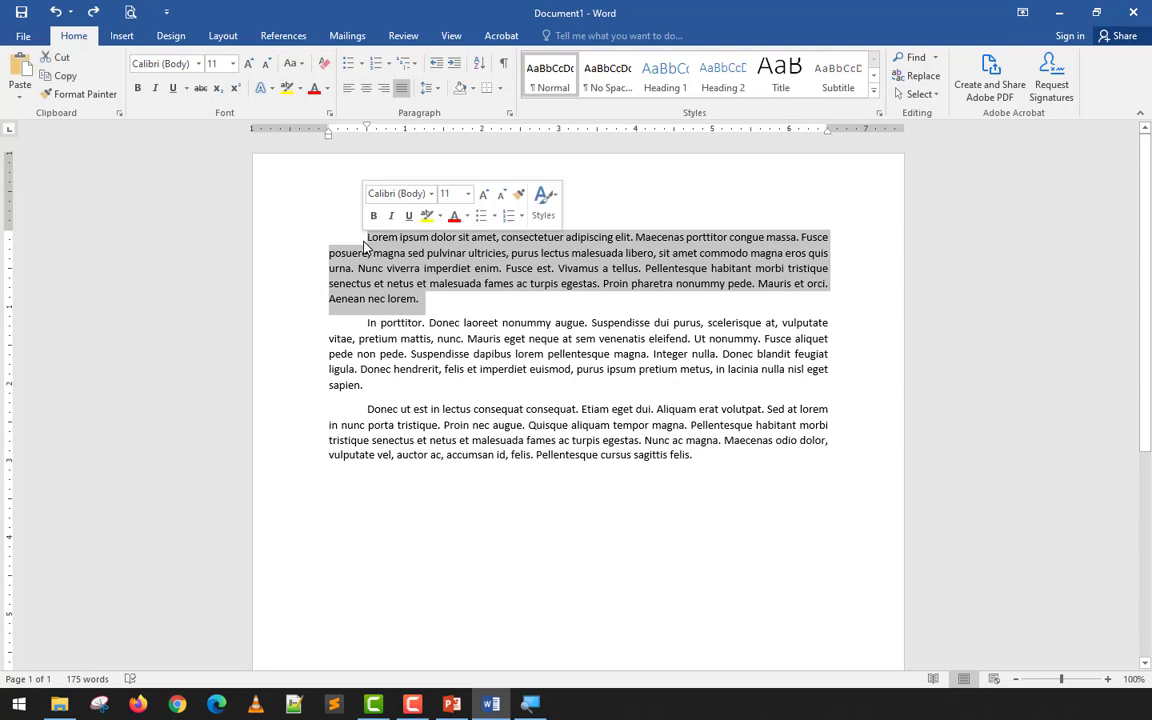
pyautogui.click(453, 64)
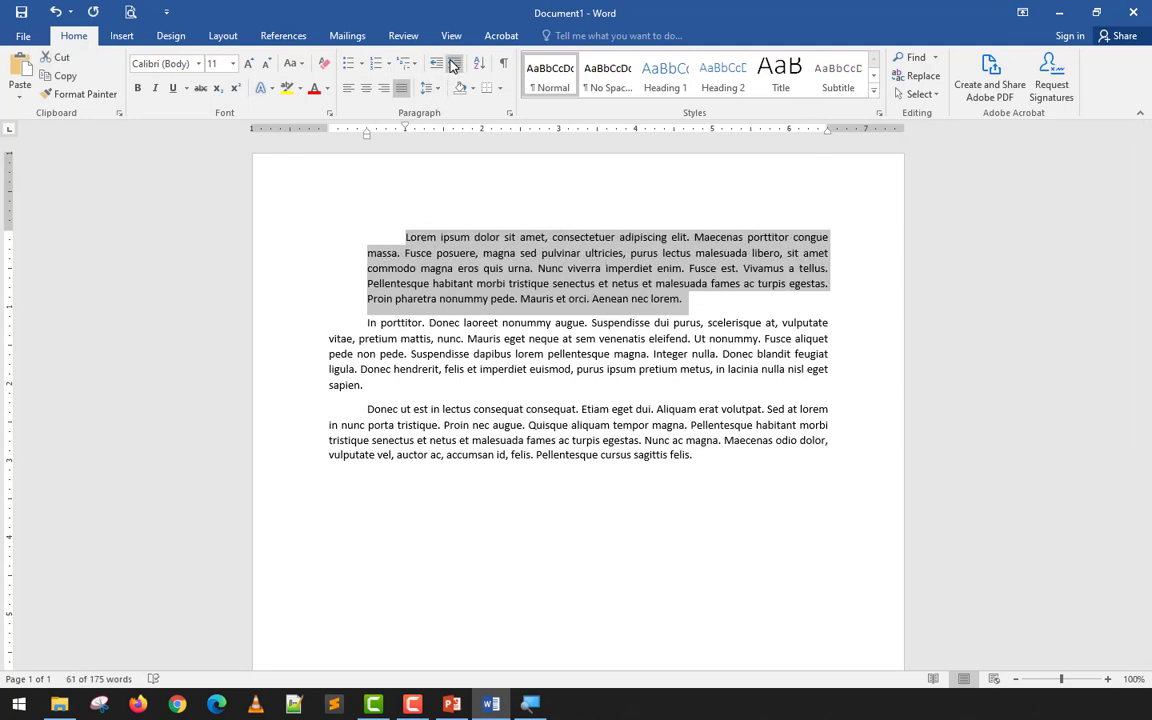
pyautogui.click(436, 63)
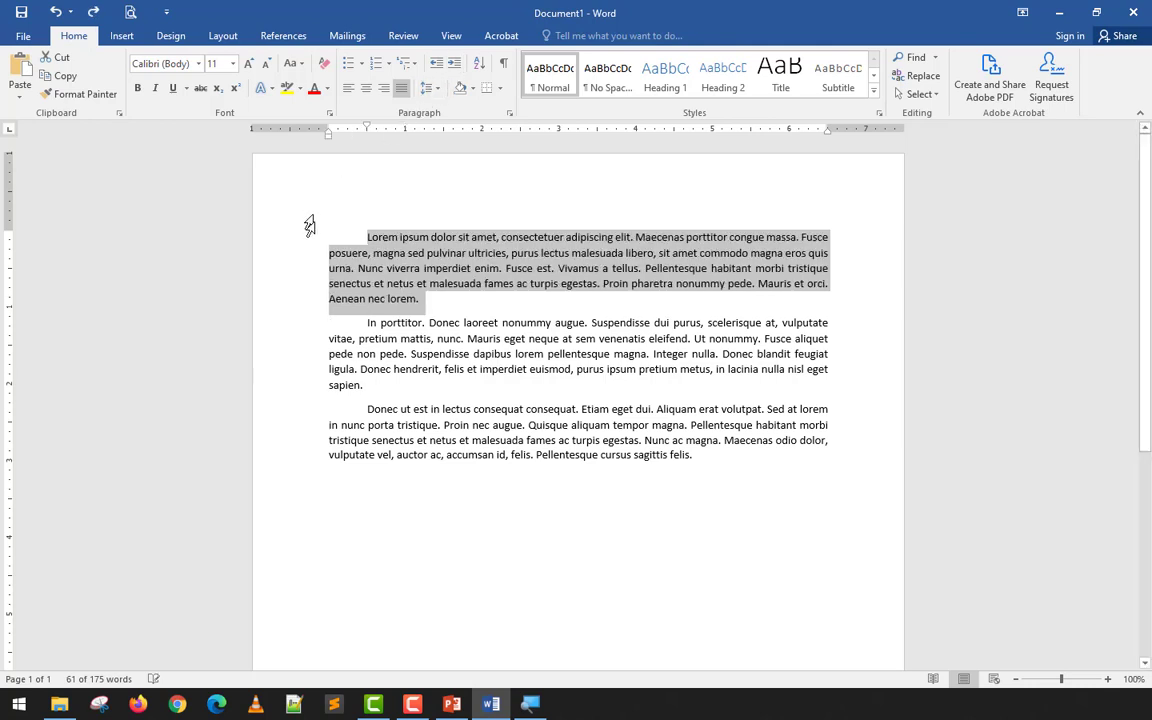
# Tab the first paragraph in one level from the start of its text and remove that extra indent
pyautogui.click(363, 238)
pyautogui.press('Tab')
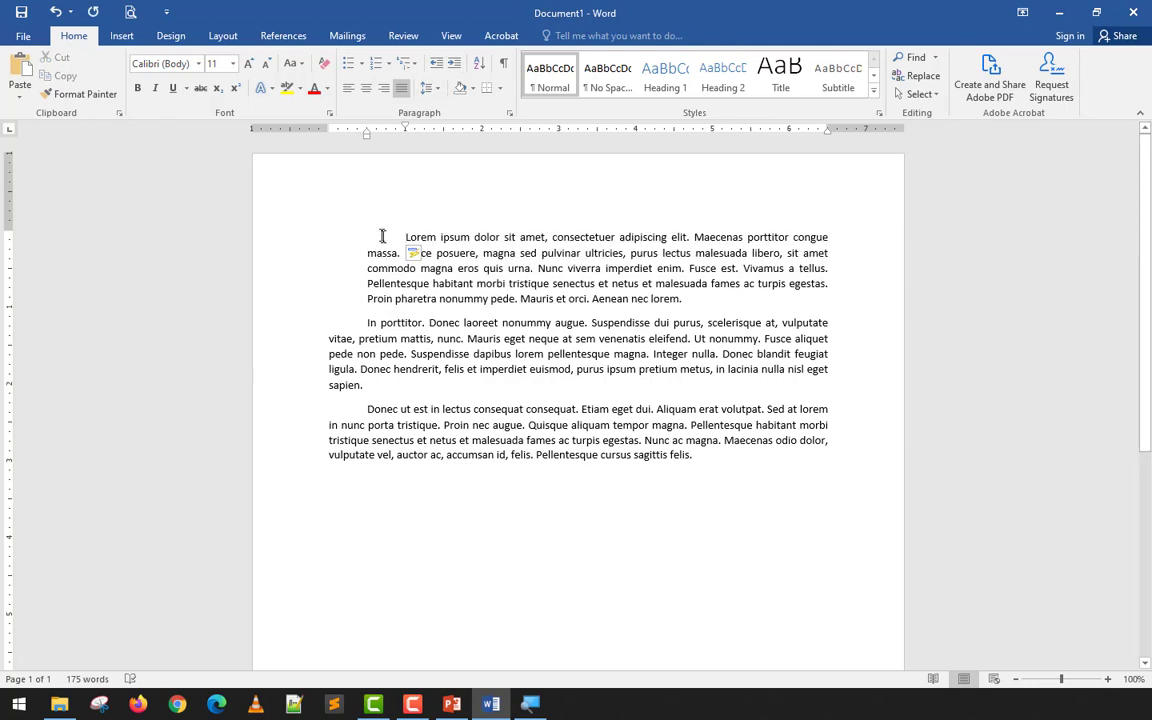
pyautogui.press('BackSpace')
# Increase the selected first paragraph's left indent by one level and undo the increase
pyautogui.moveTo(440, 298); pyautogui.dragTo(352, 237)
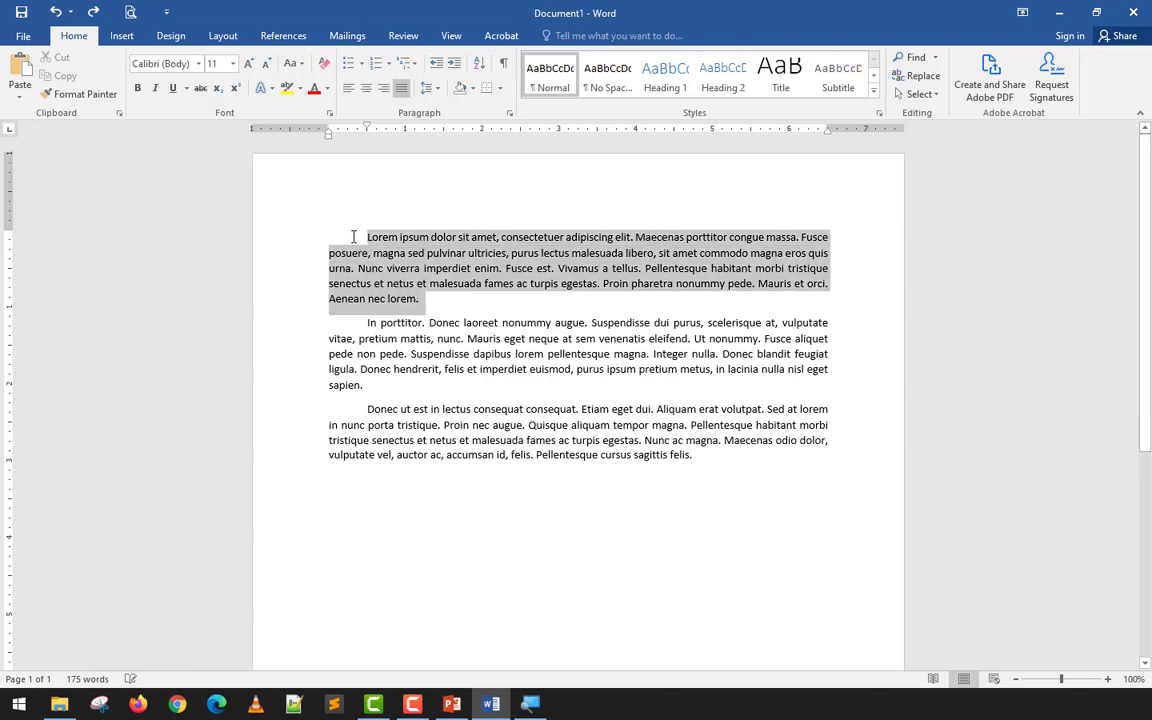
pyautogui.click(453, 64)
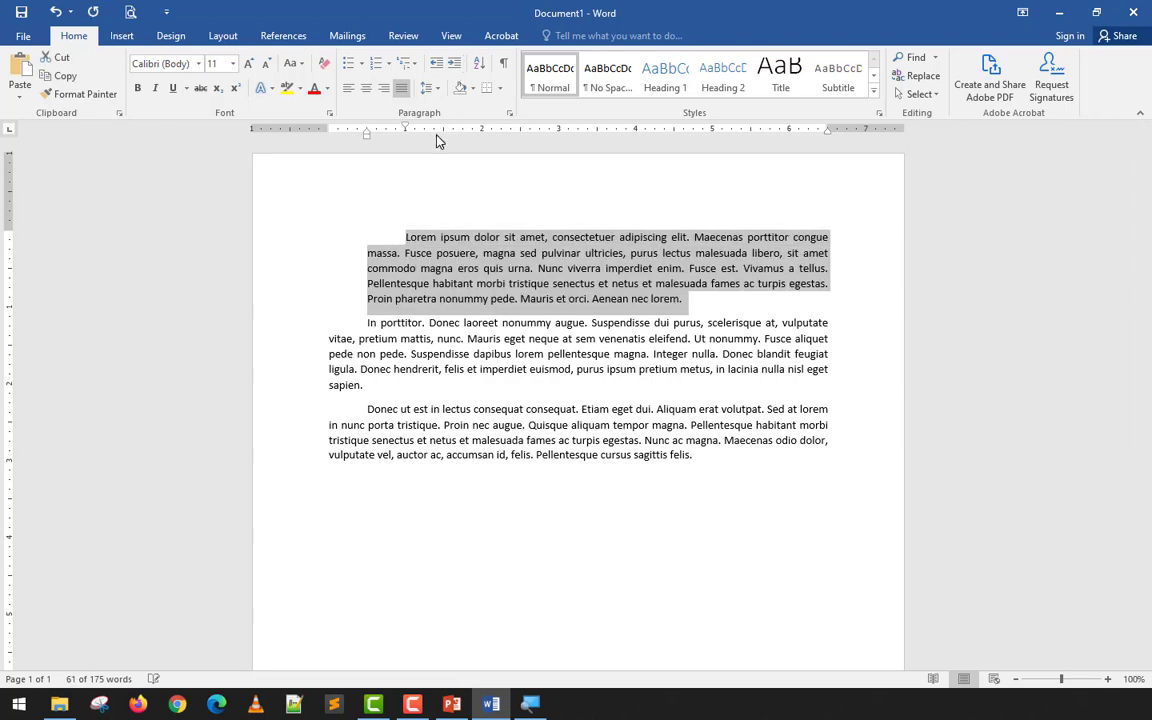
pyautogui.hotkey('ctrl', 'z')
# Remove the third paragraph's first-line indent and increase the whole paragraph's left indent by two levels, to 1 inch
pyautogui.click(362, 411)
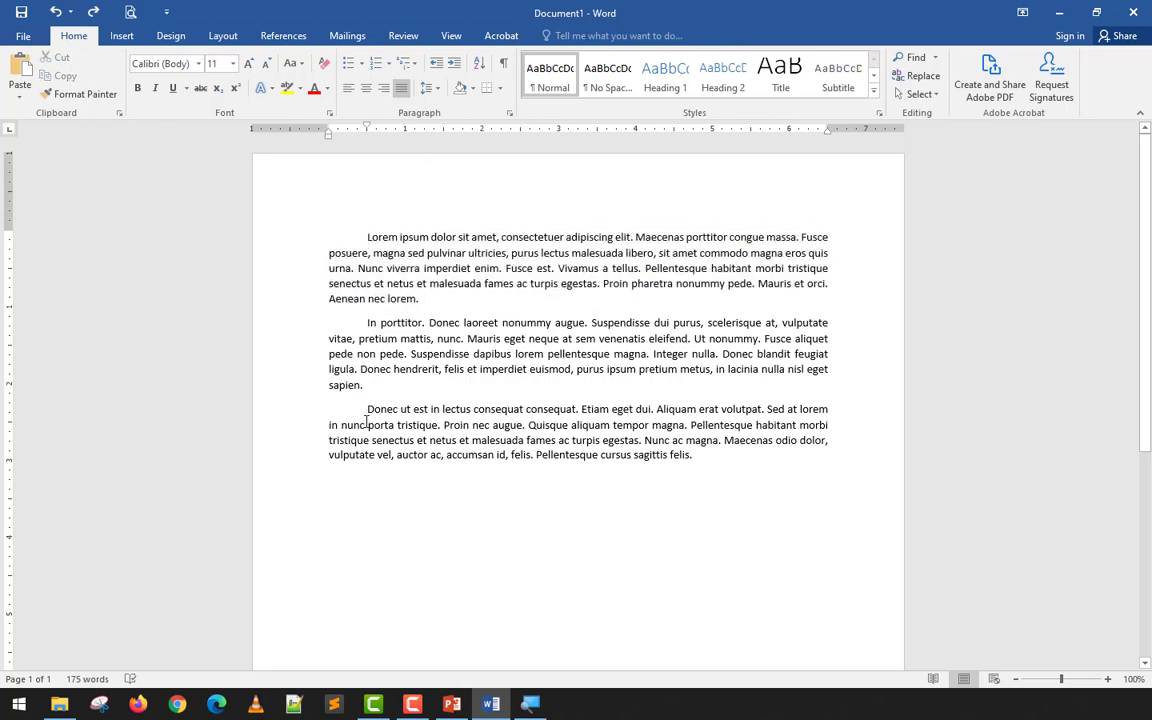
pyautogui.press('BackSpace')
pyautogui.moveTo(648, 462); pyautogui.dragTo(443, 425)
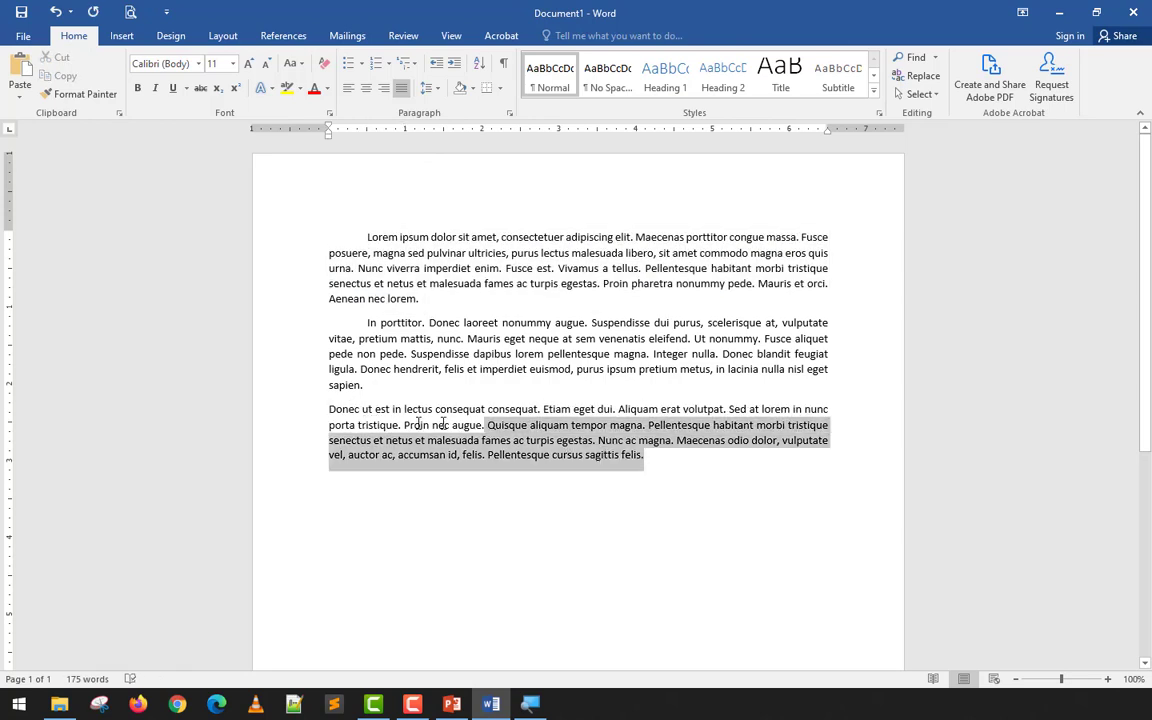
pyautogui.tripleClick(443, 425)
pyautogui.click(459, 70)
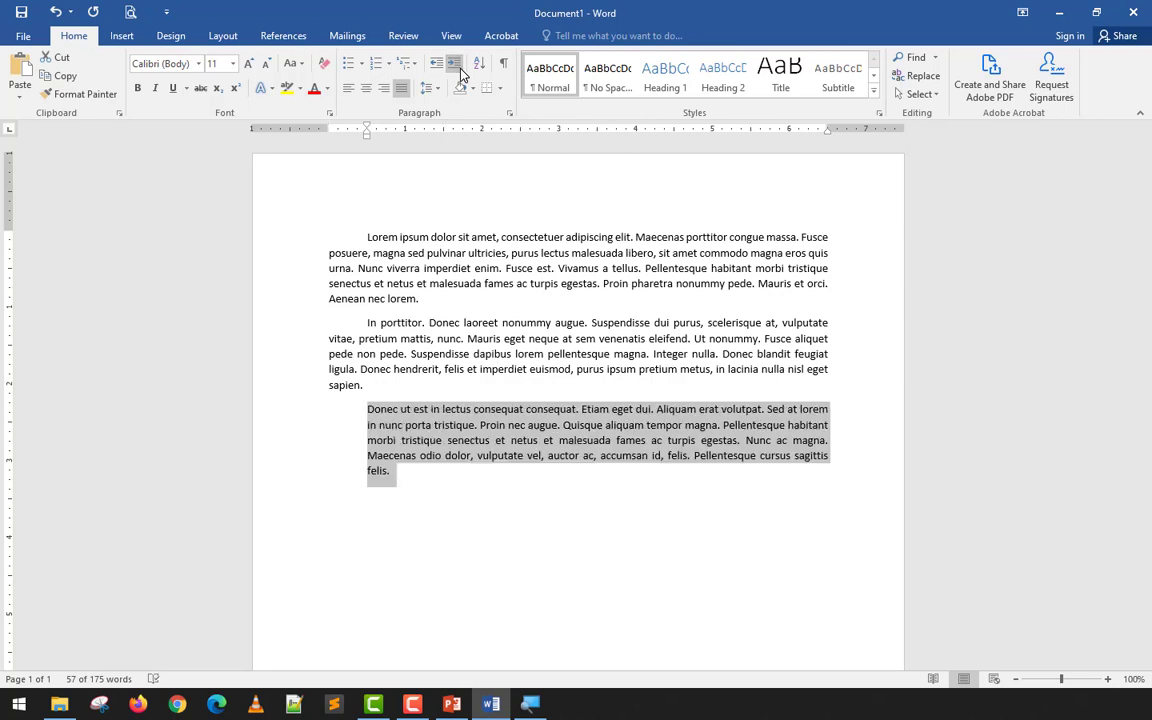
pyautogui.click(459, 70)
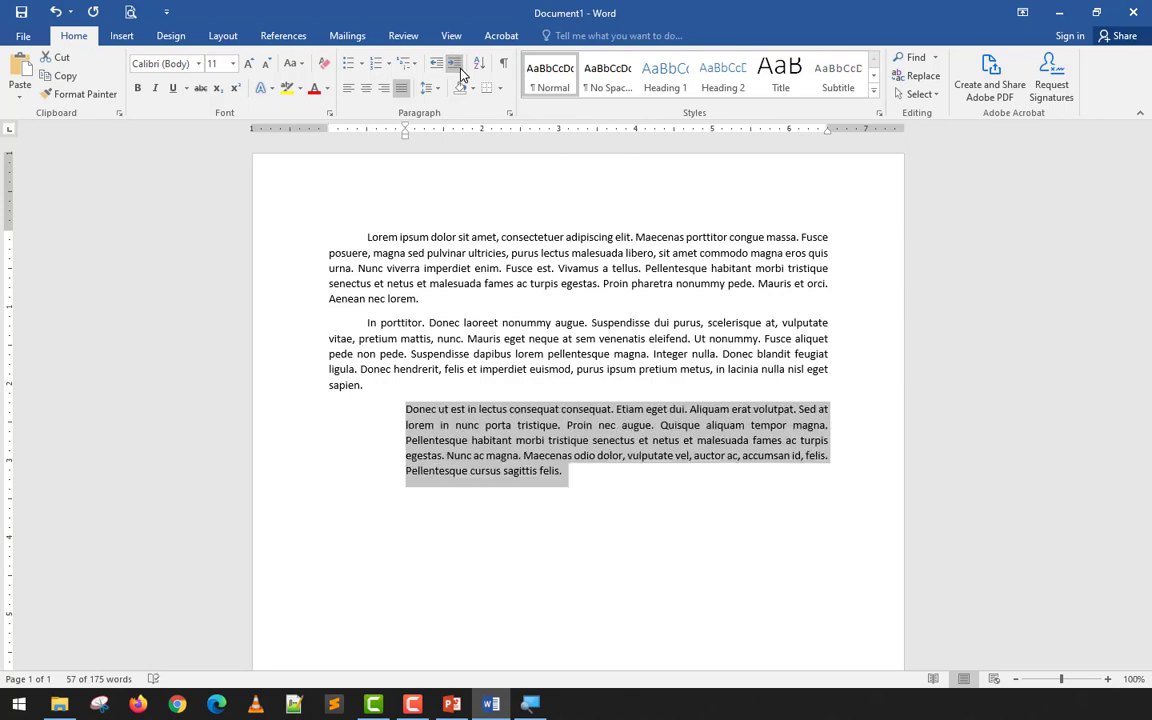
pyautogui.click(456, 432)
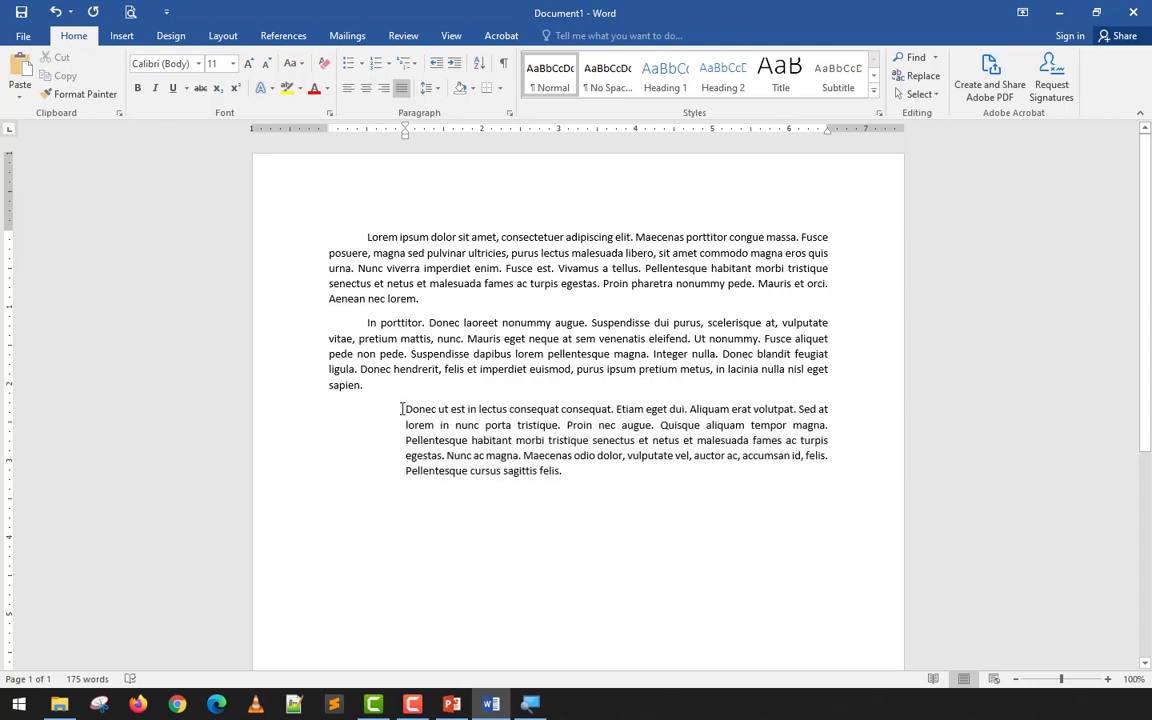
# Increase the left indent of the whole third paragraph by two more levels, to 2 inches
pyautogui.moveTo(402, 409); pyautogui.dragTo(565, 478)
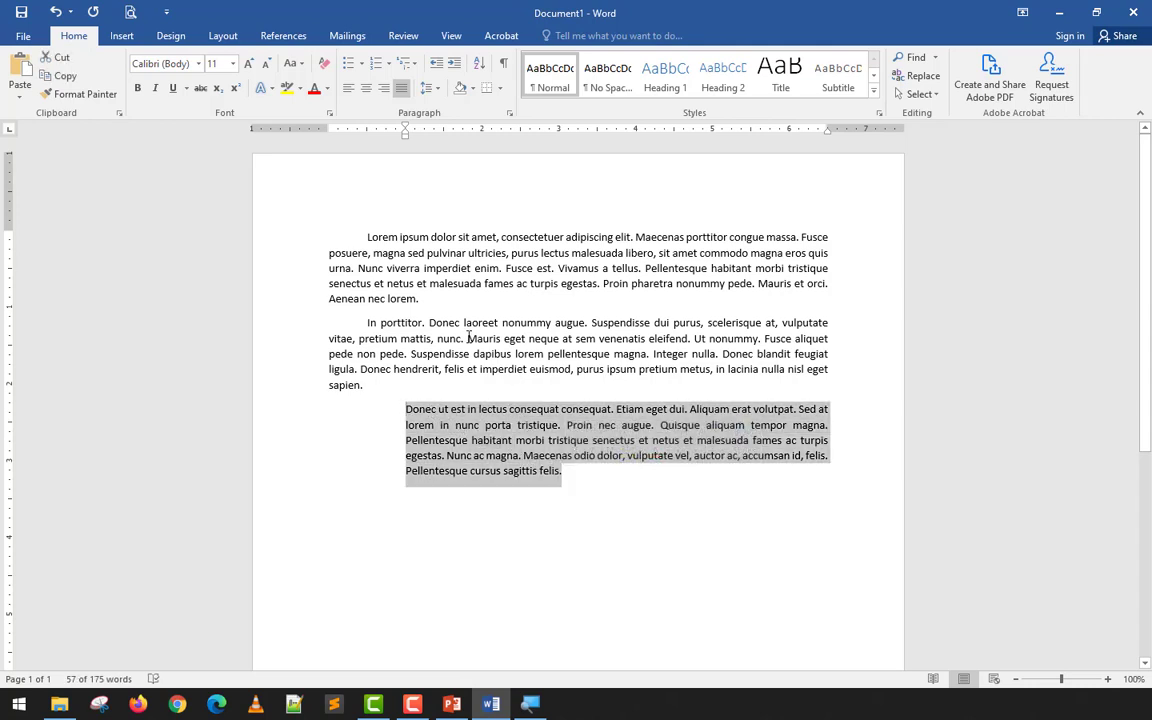
pyautogui.click(420, 303)
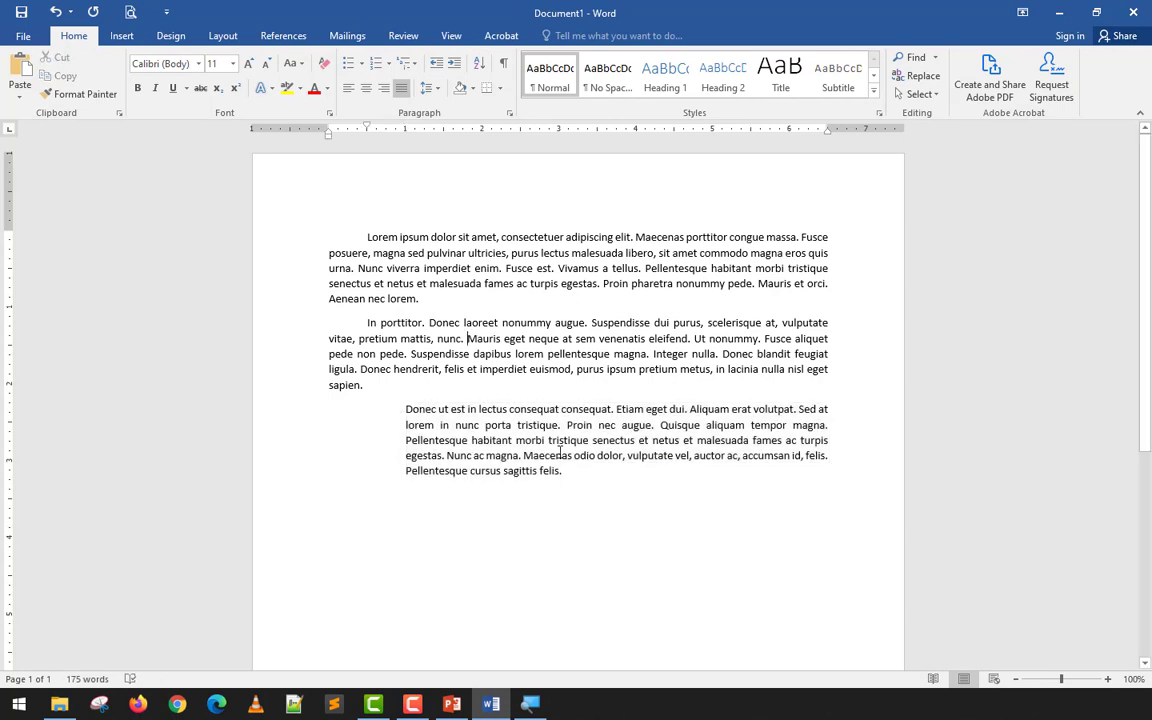
pyautogui.moveTo(573, 483); pyautogui.dragTo(404, 406)
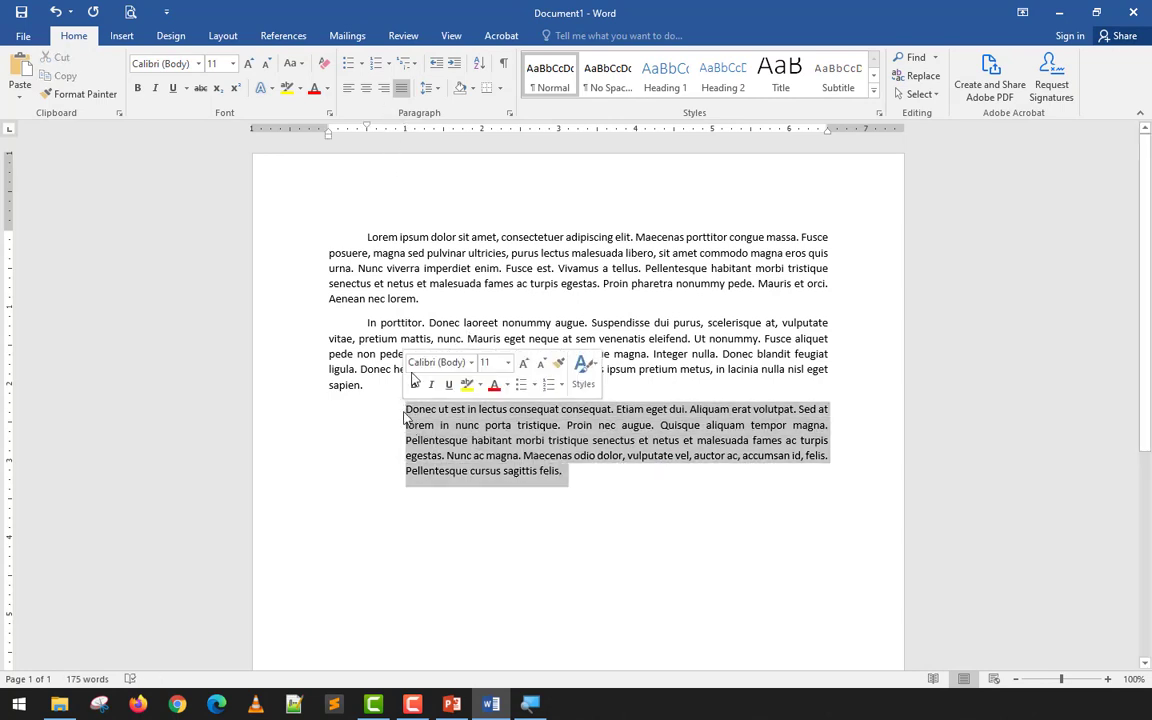
pyautogui.click(459, 66)
pyautogui.click(459, 66)
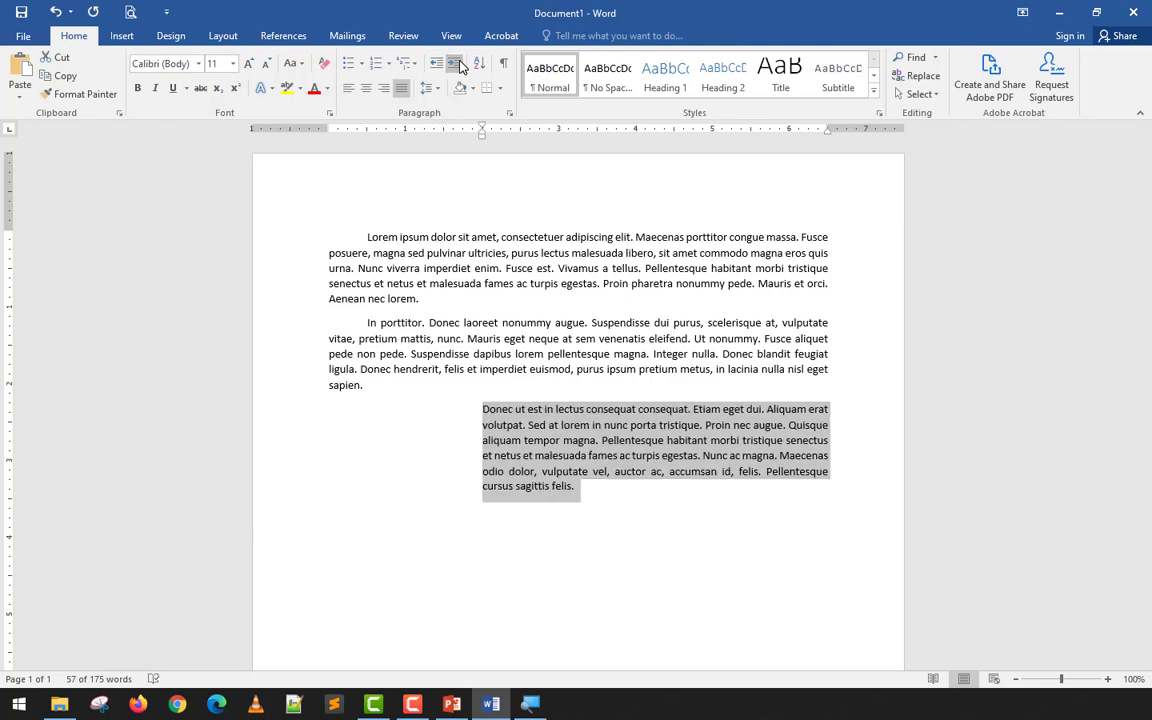
# Decrease the third paragraph's left indent by four levels, back to the page margin
pyautogui.click(436, 65)
pyautogui.click(436, 65)
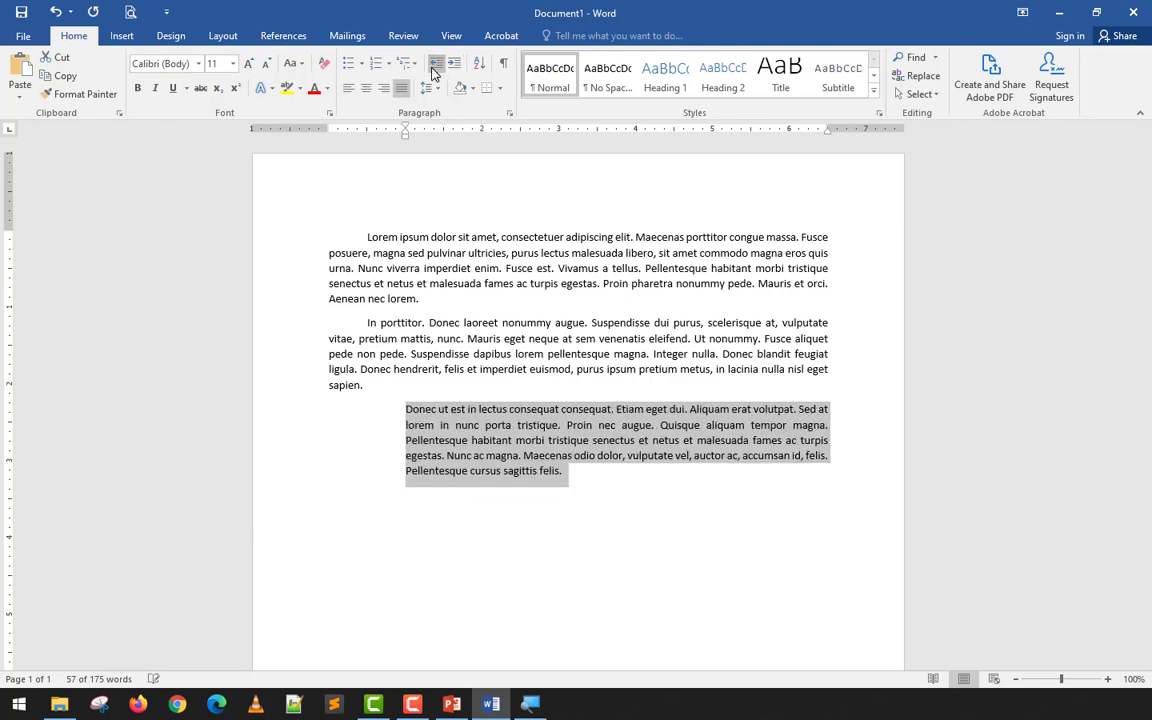
pyautogui.click(436, 65)
pyautogui.click(434, 68)
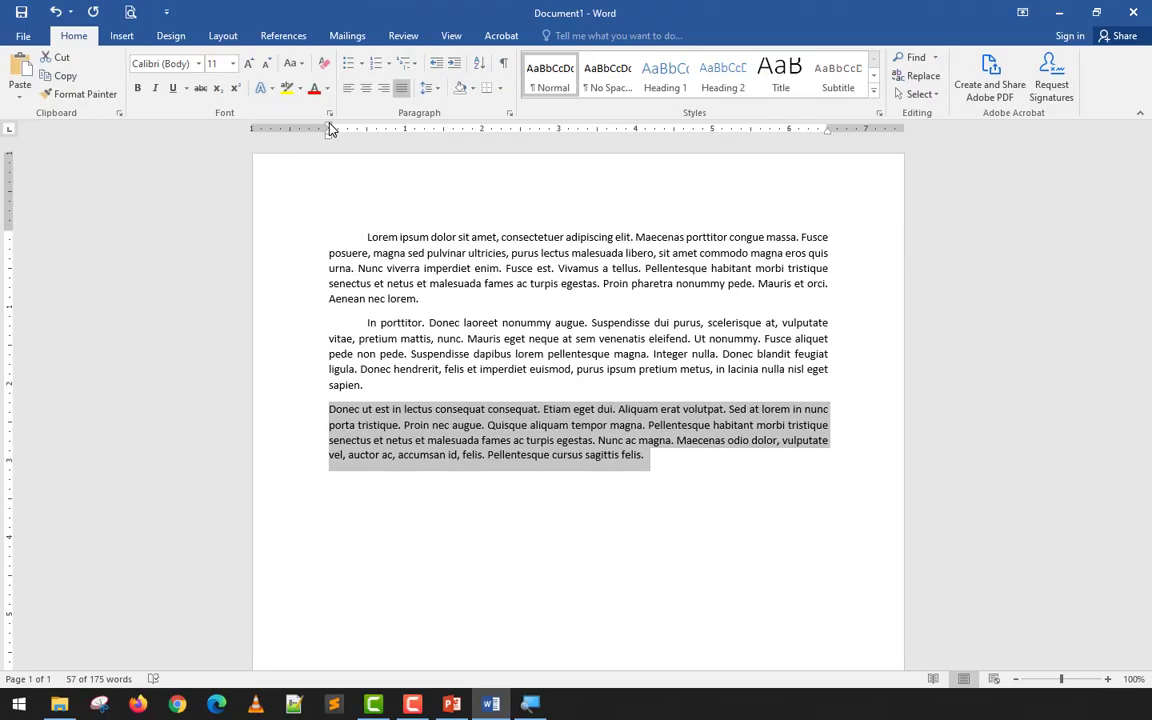
# Increase the third paragraph's left indent by three levels and decrease it by three levels back to the margin
pyautogui.click(453, 64)
pyautogui.click(453, 64)
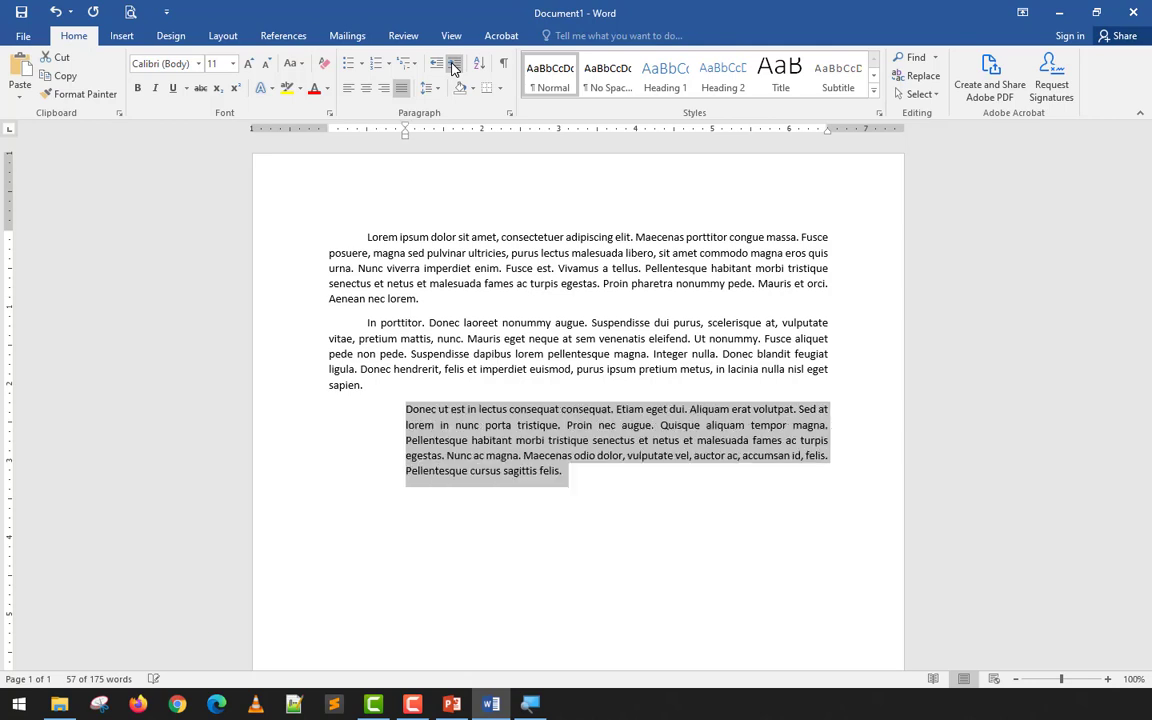
pyautogui.click(453, 64)
pyautogui.click(435, 65)
pyautogui.click(435, 65)
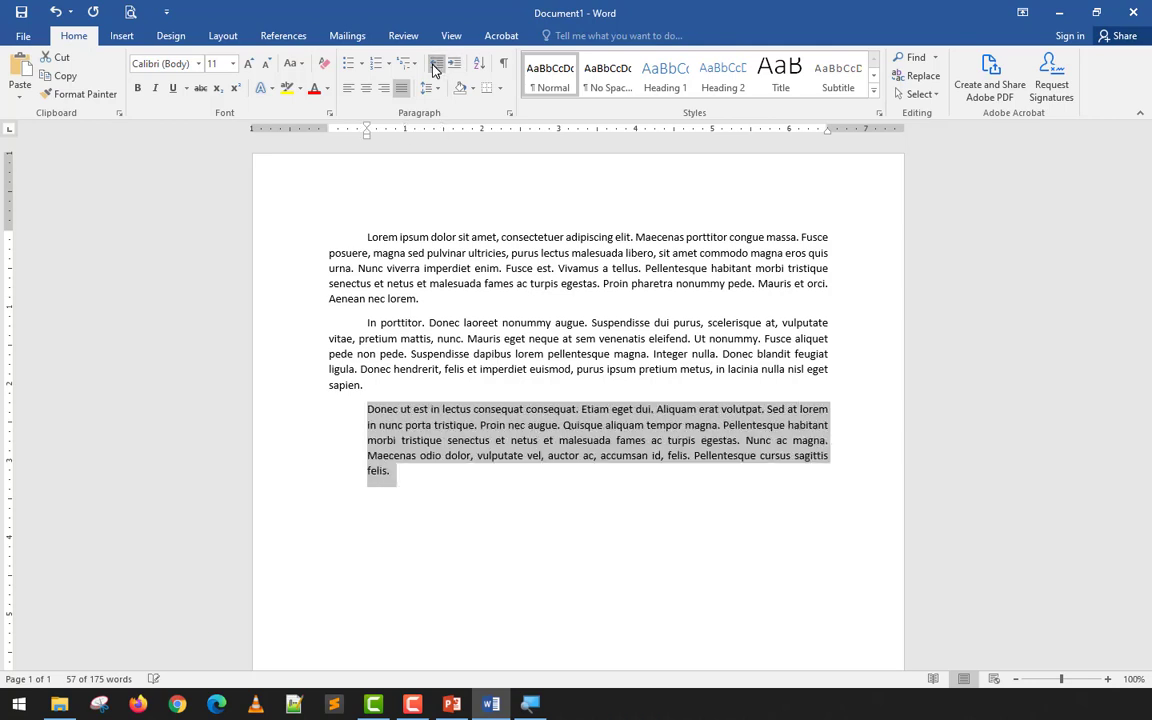
pyautogui.click(435, 65)
# Place the text cursor at the start of the third paragraph, before "Donec ut est"
pyautogui.click(445, 282)
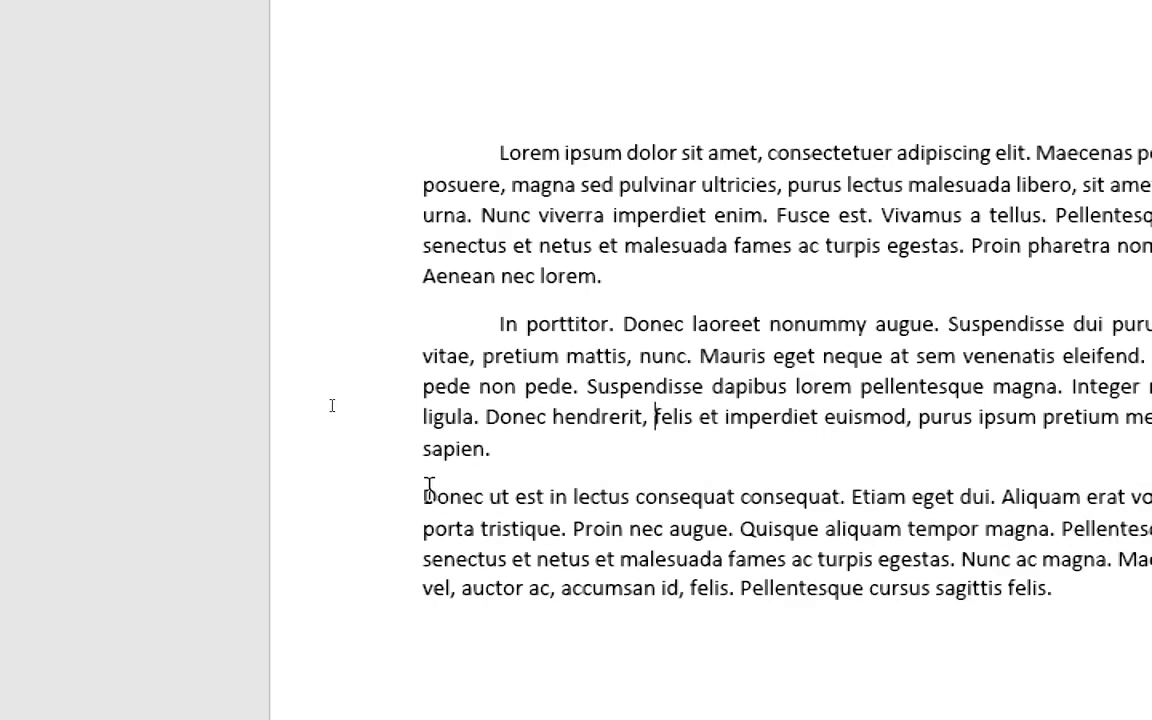
pyautogui.click(426, 492)
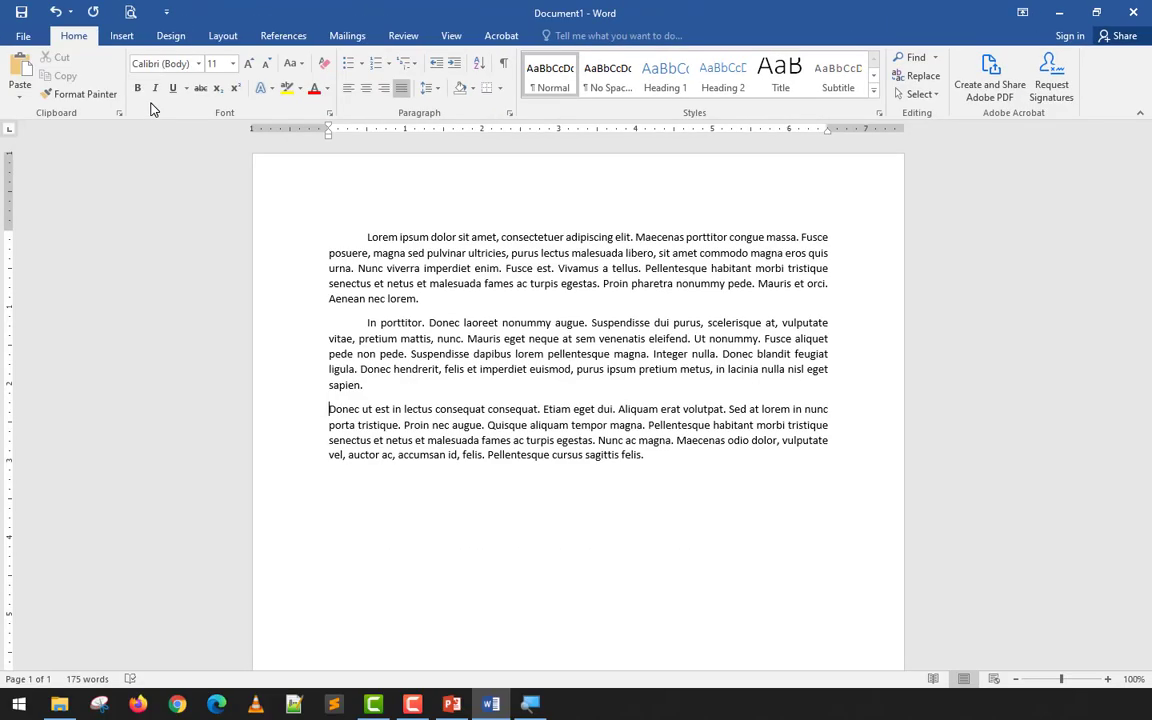
# Set a 0.5-inch first-line indent on the third paragraph with the ruler's First Line Indent marker
pyautogui.click(368, 237)
pyautogui.click(330, 406)
pyautogui.moveTo(328, 128); pyautogui.dragTo(367, 130)
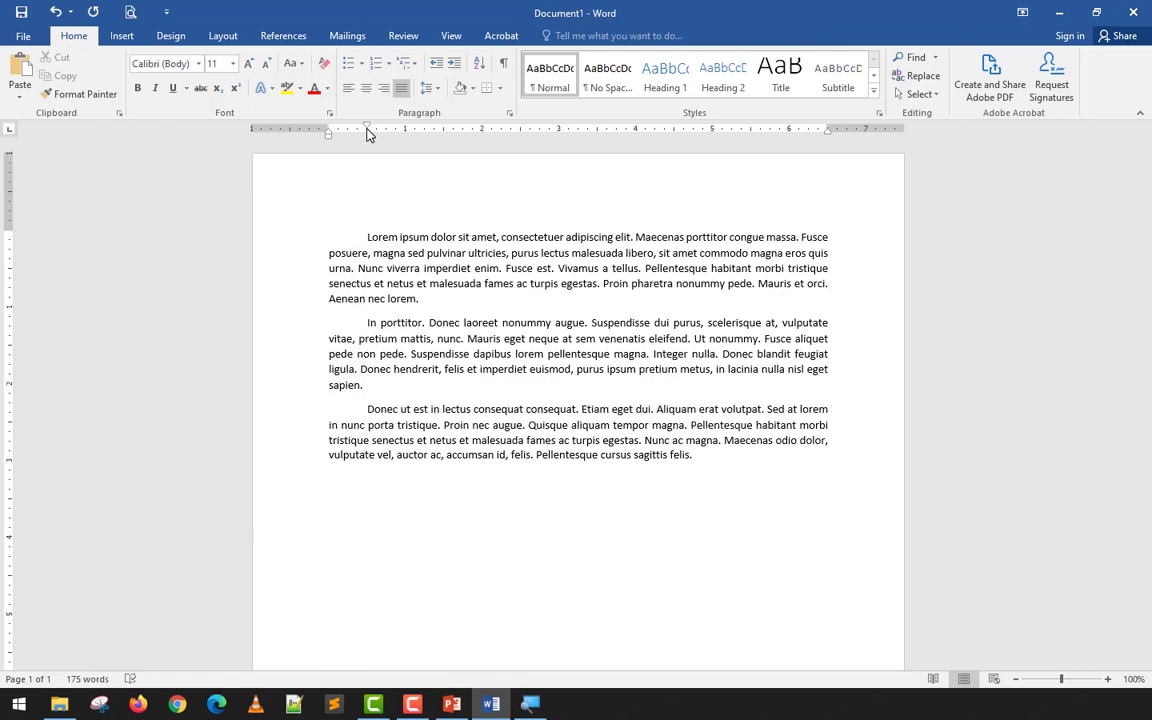
# Remove the first-line indents from the third, second and first paragraphs
pyautogui.doubleClick(366, 409)
pyautogui.click(364, 407)
pyautogui.press('BackSpace')
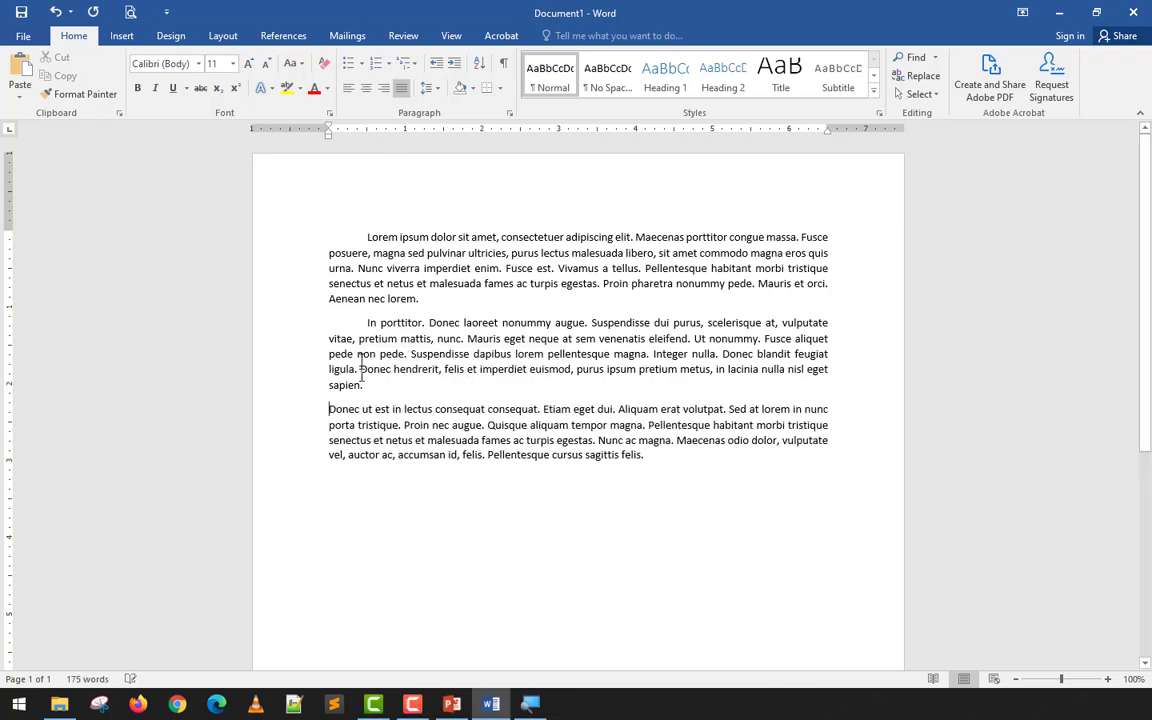
pyautogui.click(363, 325)
pyautogui.press('BackSpace')
pyautogui.click(347, 224)
pyautogui.press('BackSpace')
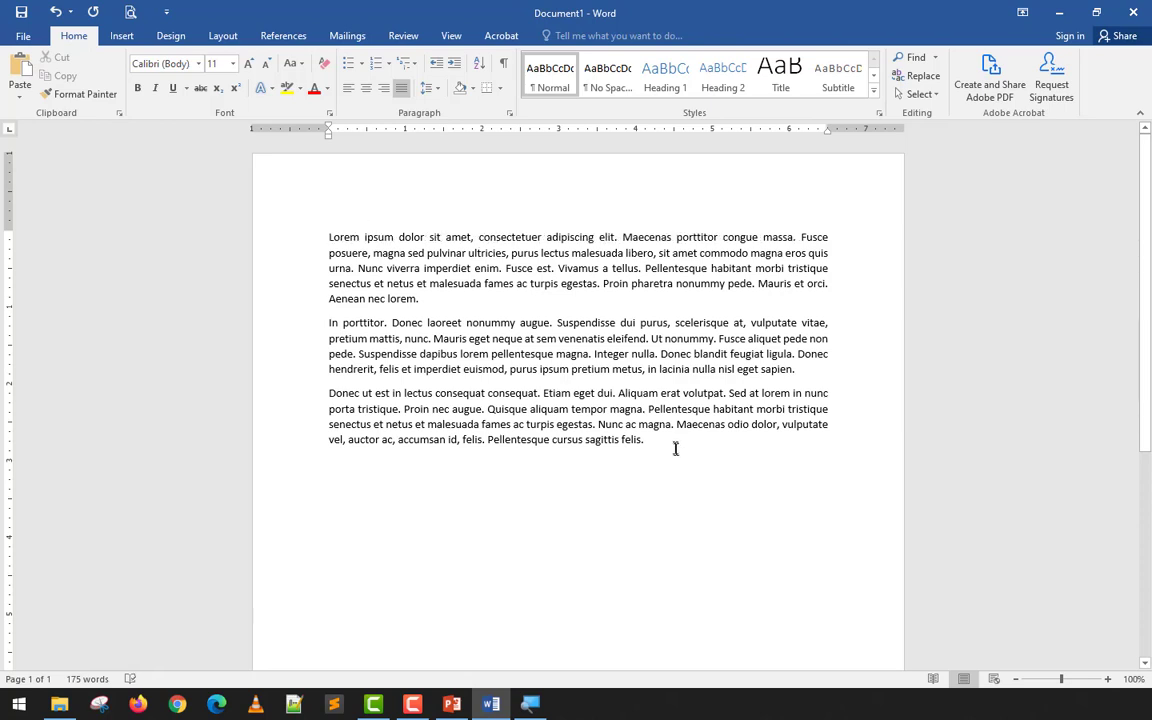
# Set the first-line indent of all three paragraphs to 0.5 inch, trying 1 inch before returning to 0.5 inch
pyautogui.moveTo(674, 447); pyautogui.dragTo(324, 244)
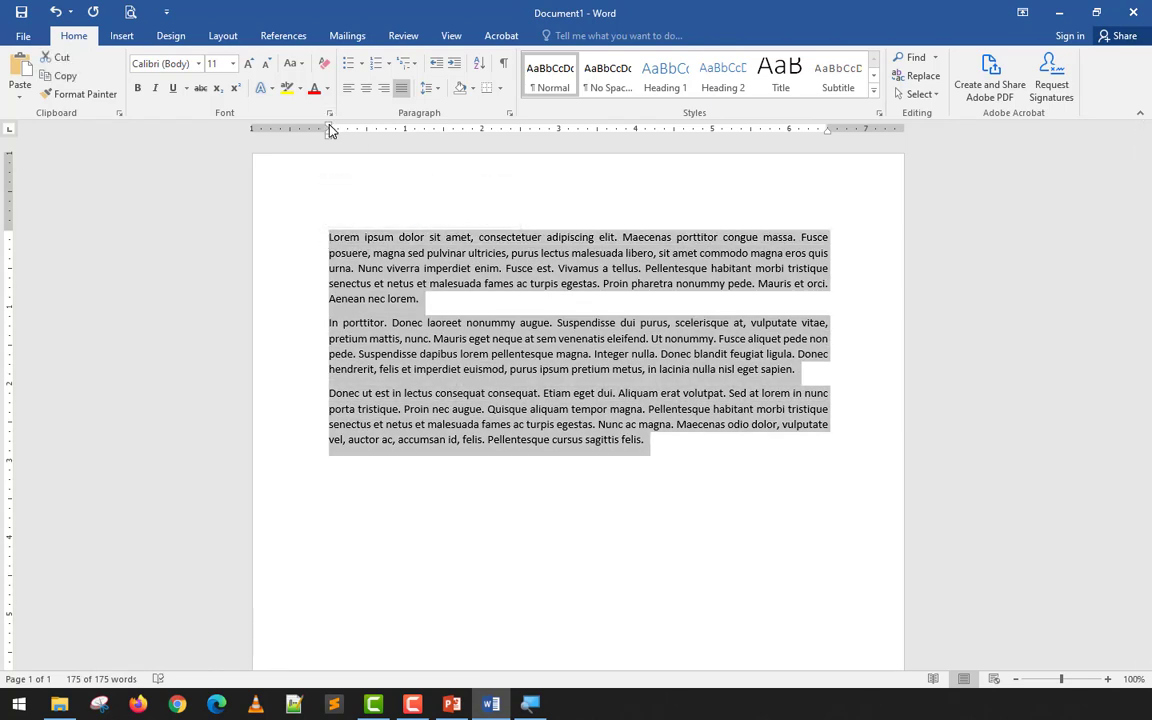
pyautogui.moveTo(332, 131); pyautogui.dragTo(367, 141)
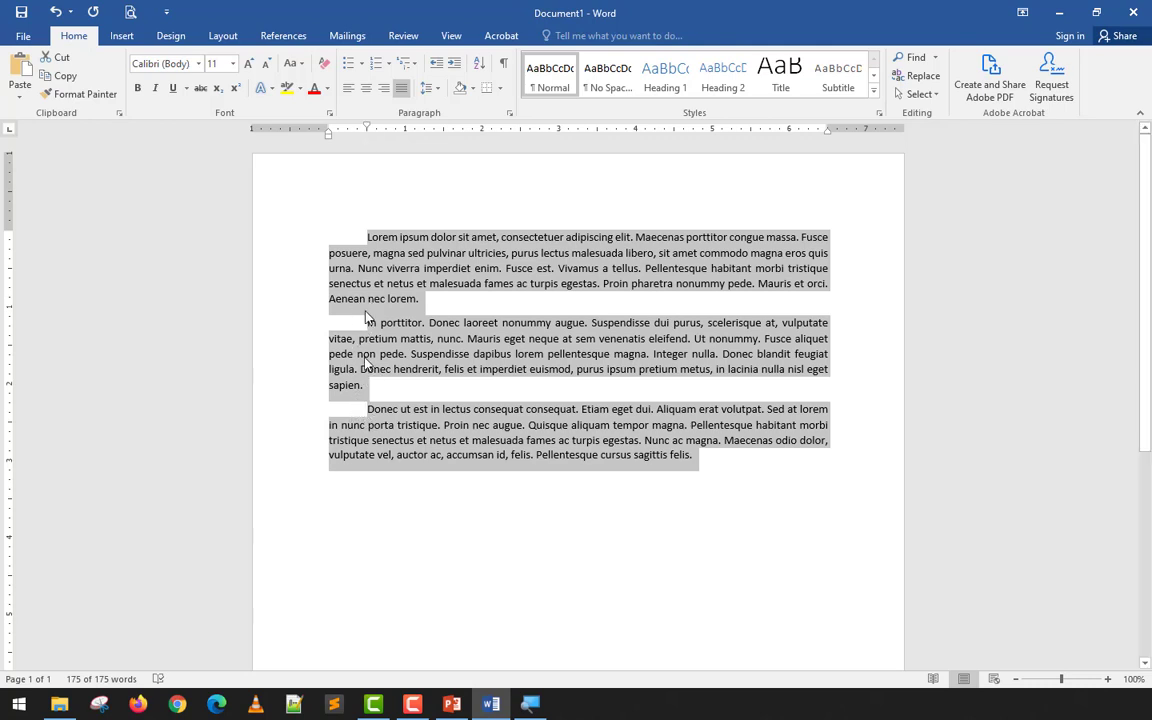
pyautogui.moveTo(367, 128); pyautogui.dragTo(406, 130)
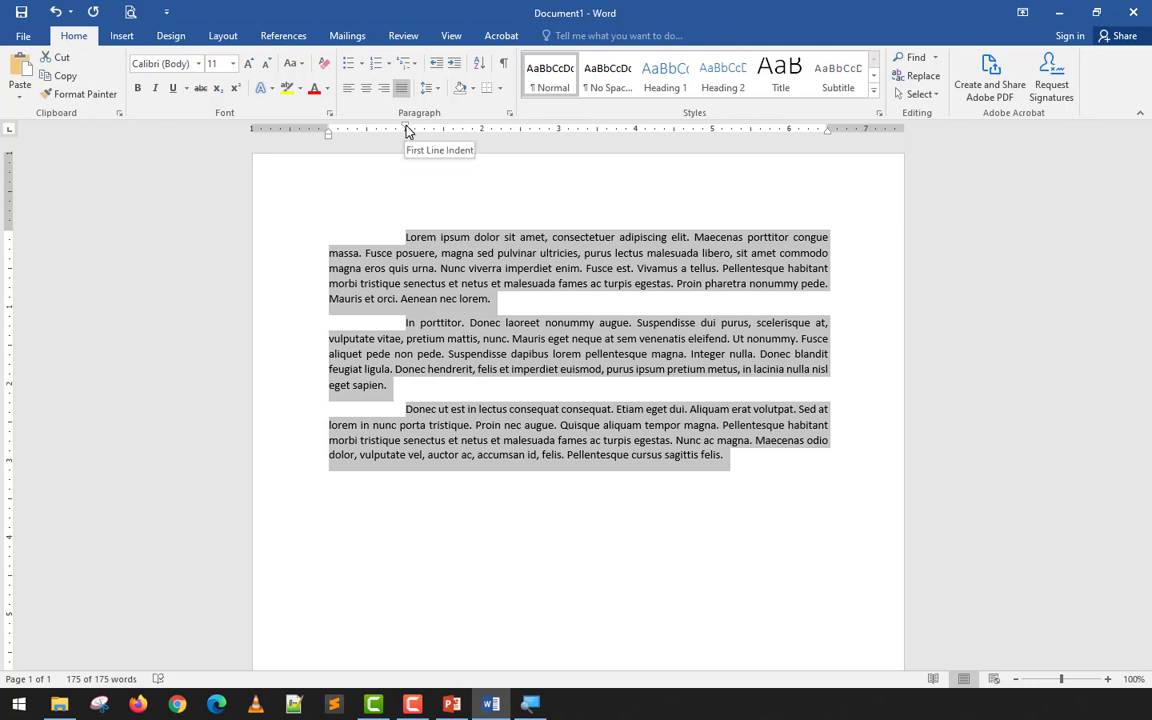
pyautogui.moveTo(406, 130); pyautogui.dragTo(367, 134)
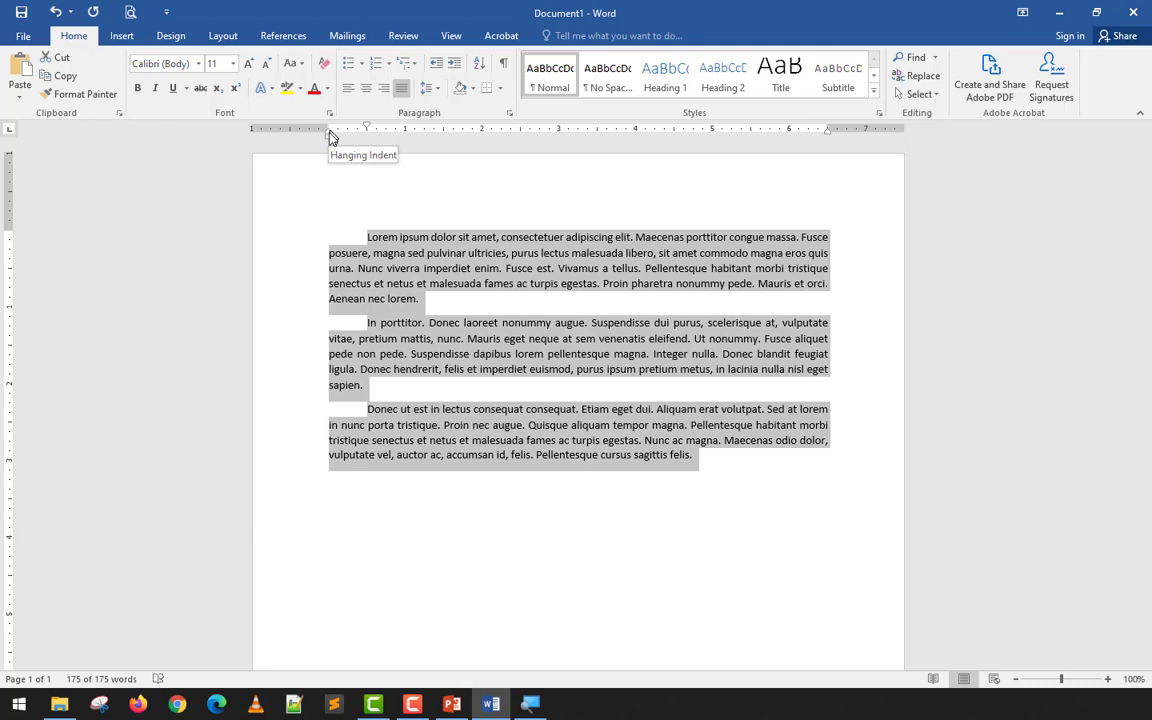
# Try a 1-inch hanging indent on the first paragraph in place of the first-line indents, and undo it
pyautogui.hotkey('ctrl', 'z')
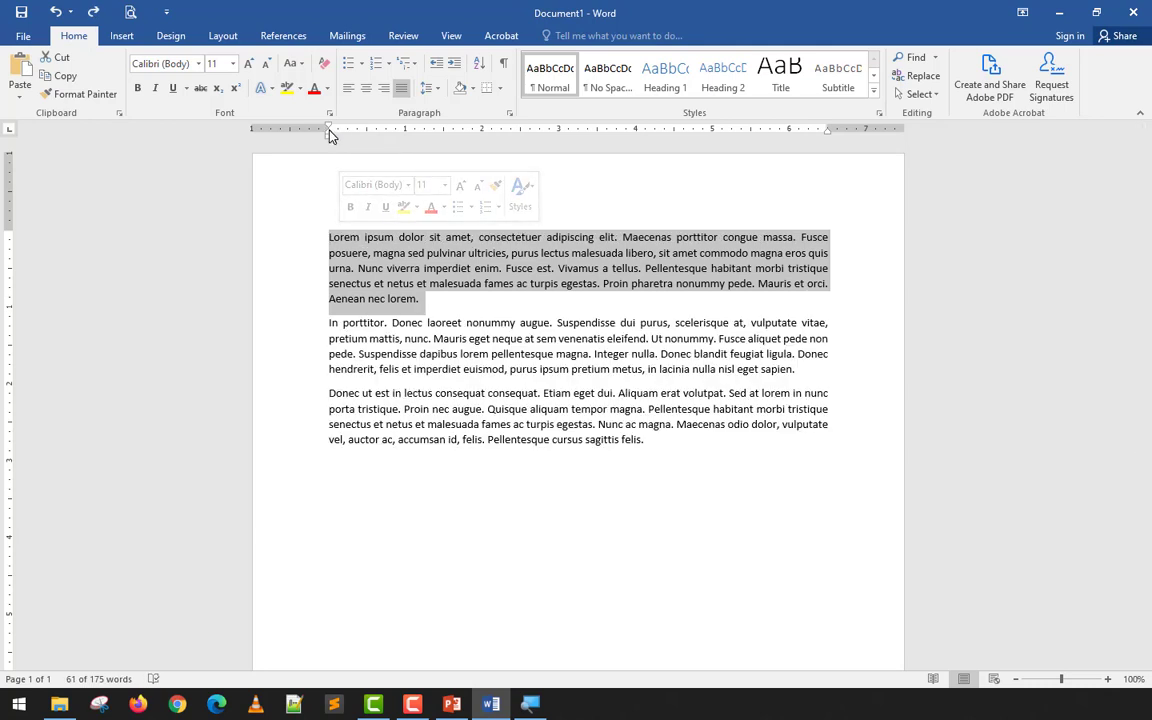
pyautogui.moveTo(330, 133)
pyautogui.mouseDown()
pyautogui.moveTo(404, 141)
pyautogui.moveTo(414, 185)
pyautogui.moveTo(334, 185)
pyautogui.moveTo(404, 198)
pyautogui.mouseUp()
pyautogui.click(355, 283)
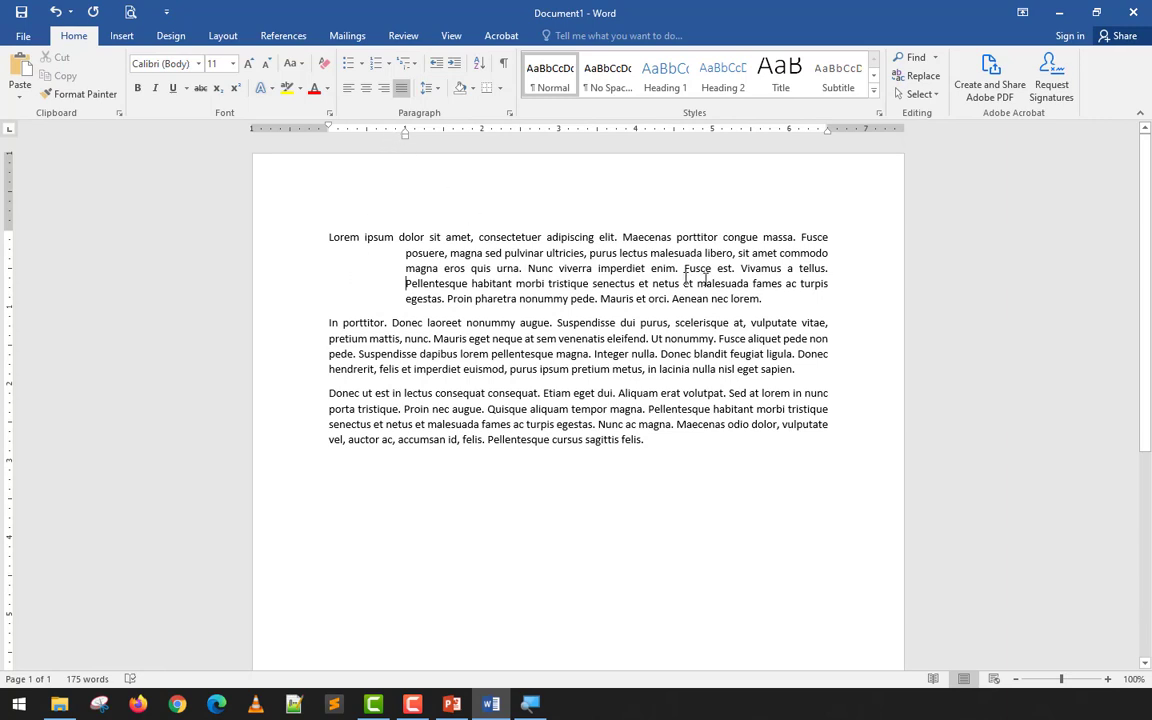
pyautogui.hotkey('ctrl', 'z')
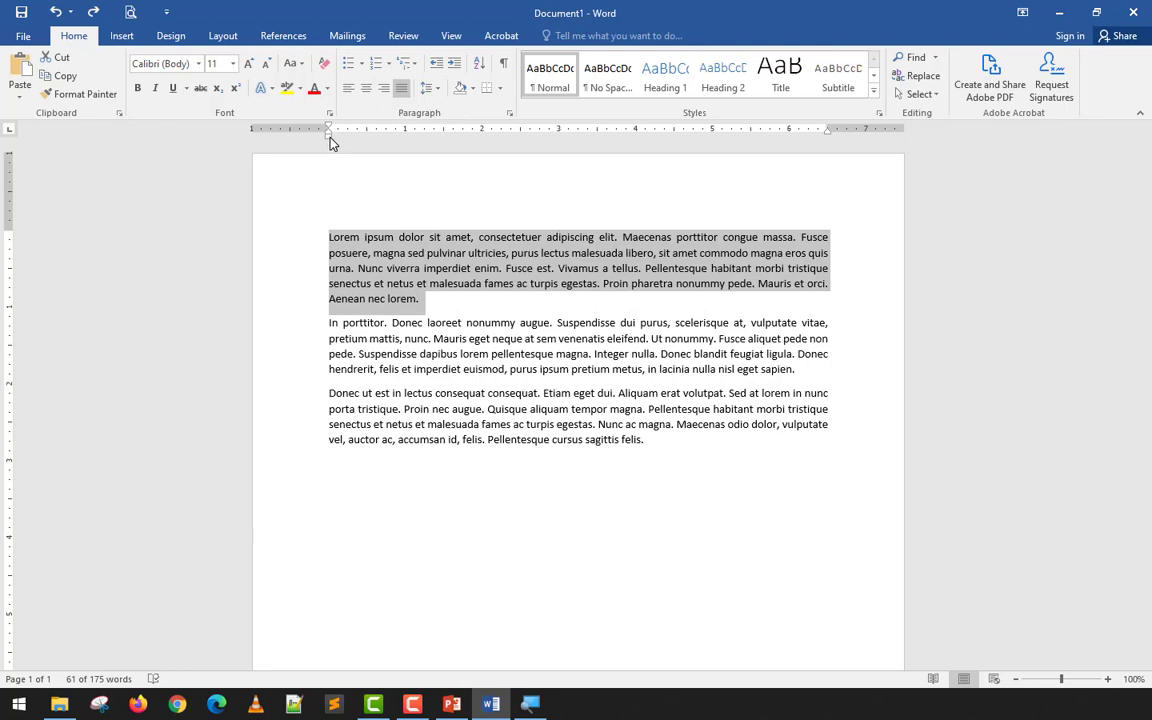
# Increase the first paragraph's left indent by two levels to 1 inch and decrease it back to the margin
pyautogui.click(453, 66)
pyautogui.click(453, 66)
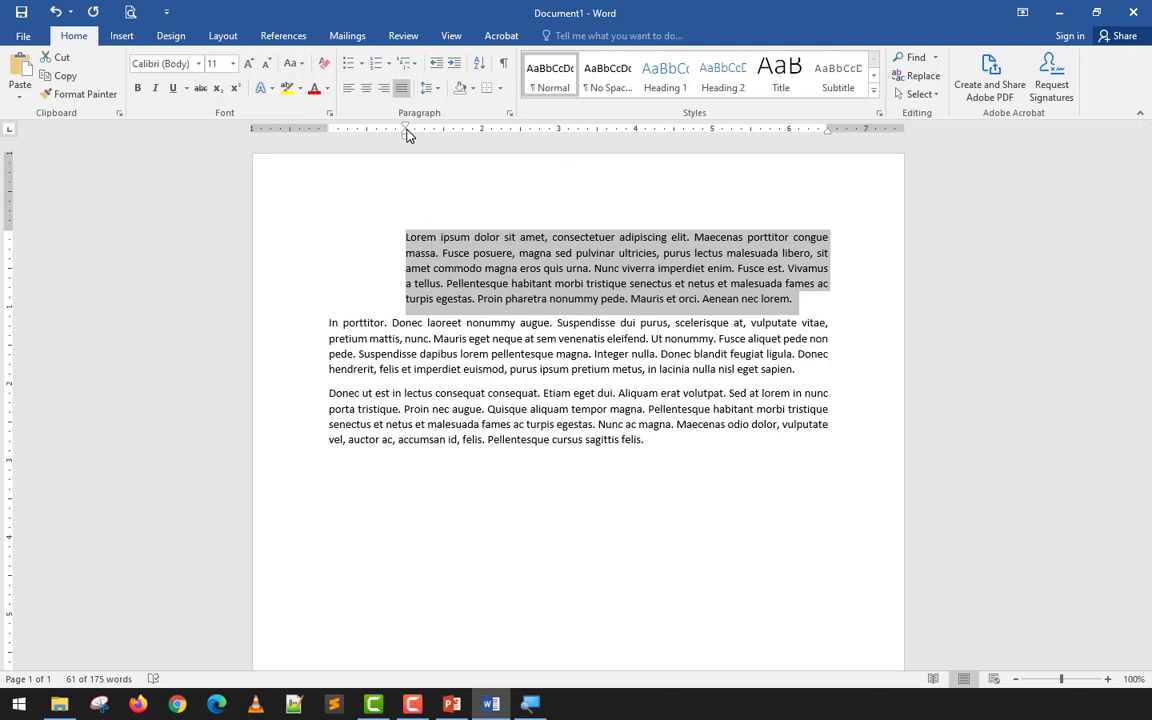
pyautogui.click(437, 68)
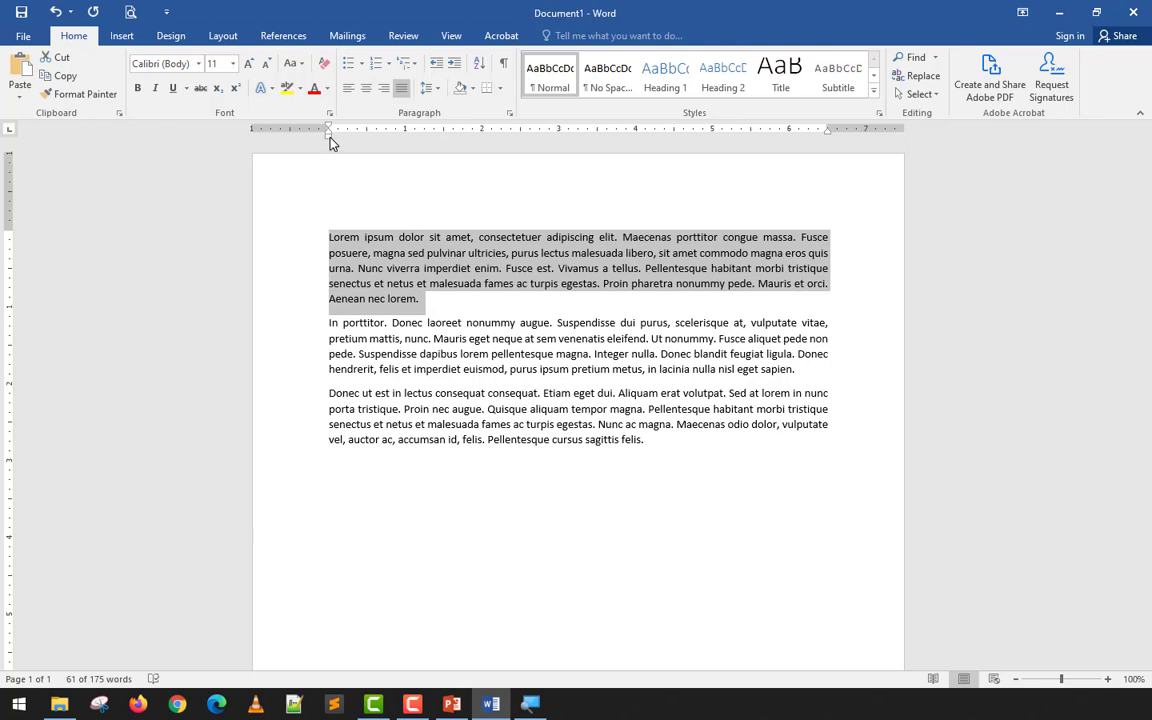
# Move the first paragraph's Left Indent marker to 1 inch on the ruler and decrease the indent back to the margin
pyautogui.moveTo(332, 143); pyautogui.dragTo(406, 143)
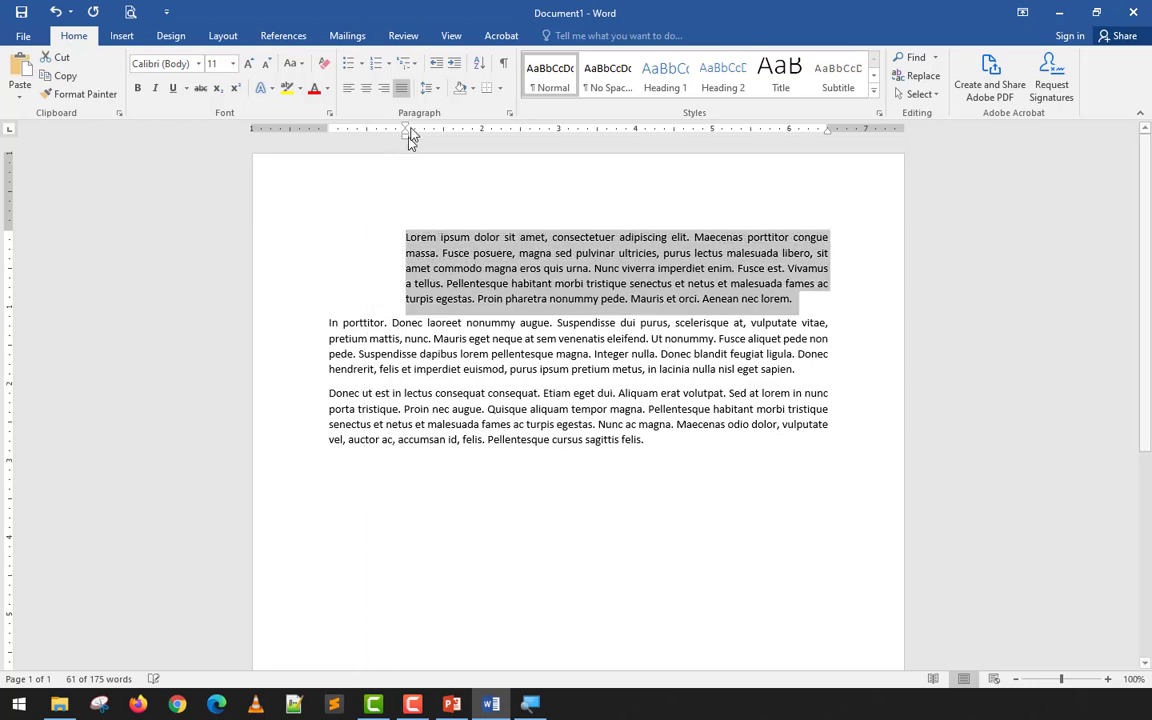
pyautogui.click(437, 66)
pyautogui.click(437, 66)
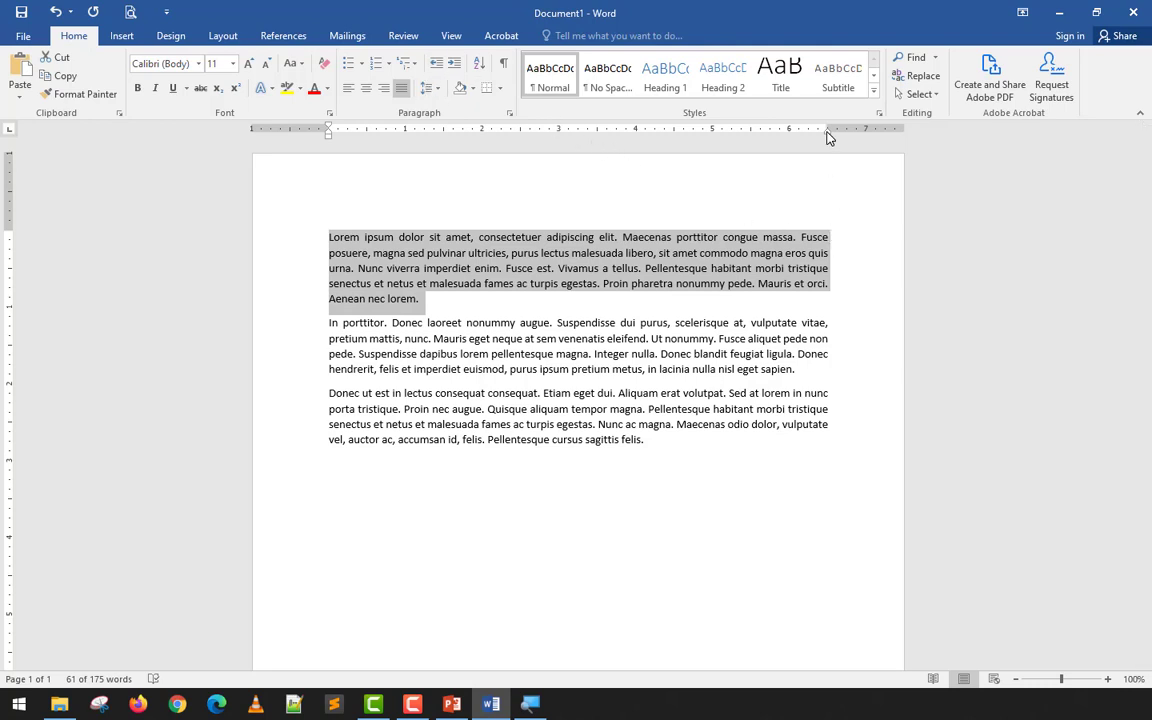
# Set the first paragraph's right indent at the 5-inch ruler mark and compare it with the other two paragraphs
pyautogui.moveTo(828, 133)
pyautogui.mouseDown()
pyautogui.moveTo(689, 135)
pyautogui.moveTo(713, 135)
pyautogui.mouseUp()
pyautogui.click(668, 332)
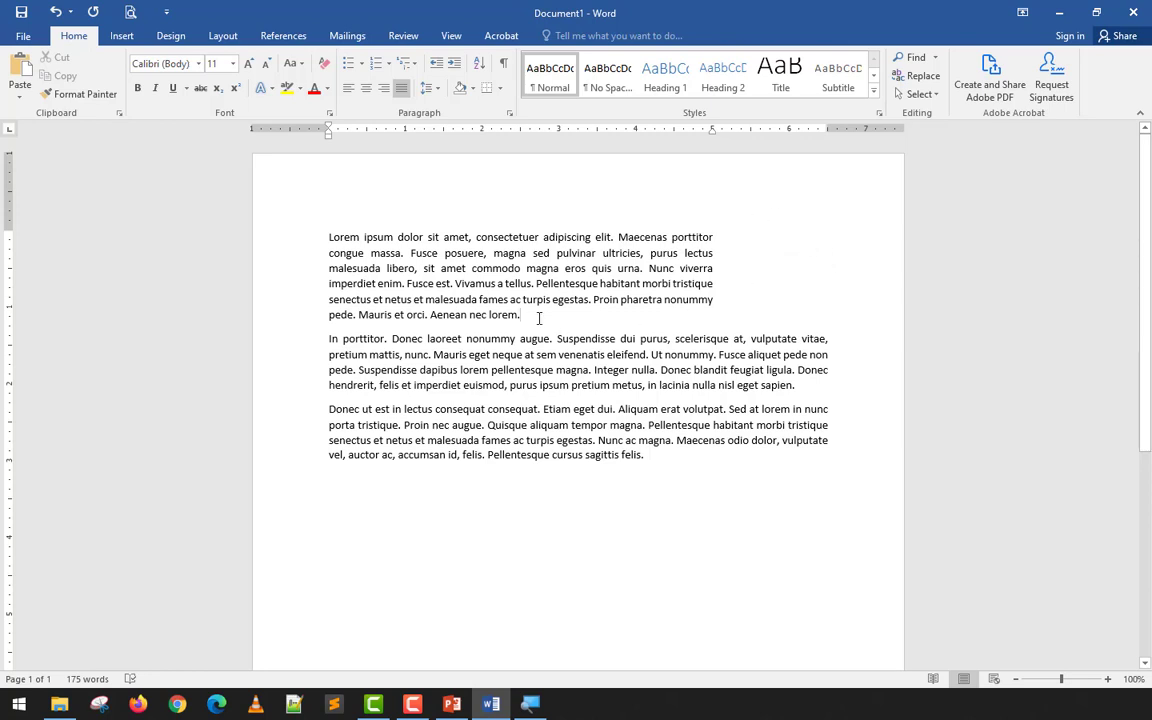
pyautogui.moveTo(522, 315); pyautogui.dragTo(312, 249)
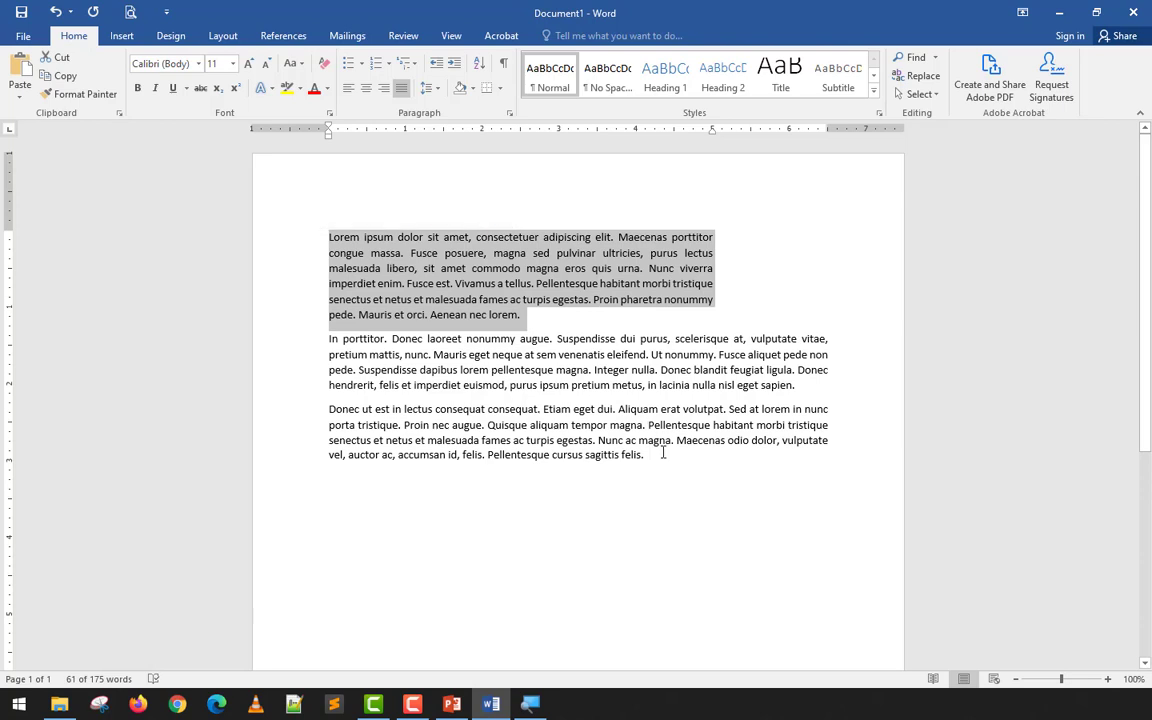
pyautogui.moveTo(663, 453); pyautogui.dragTo(323, 340)
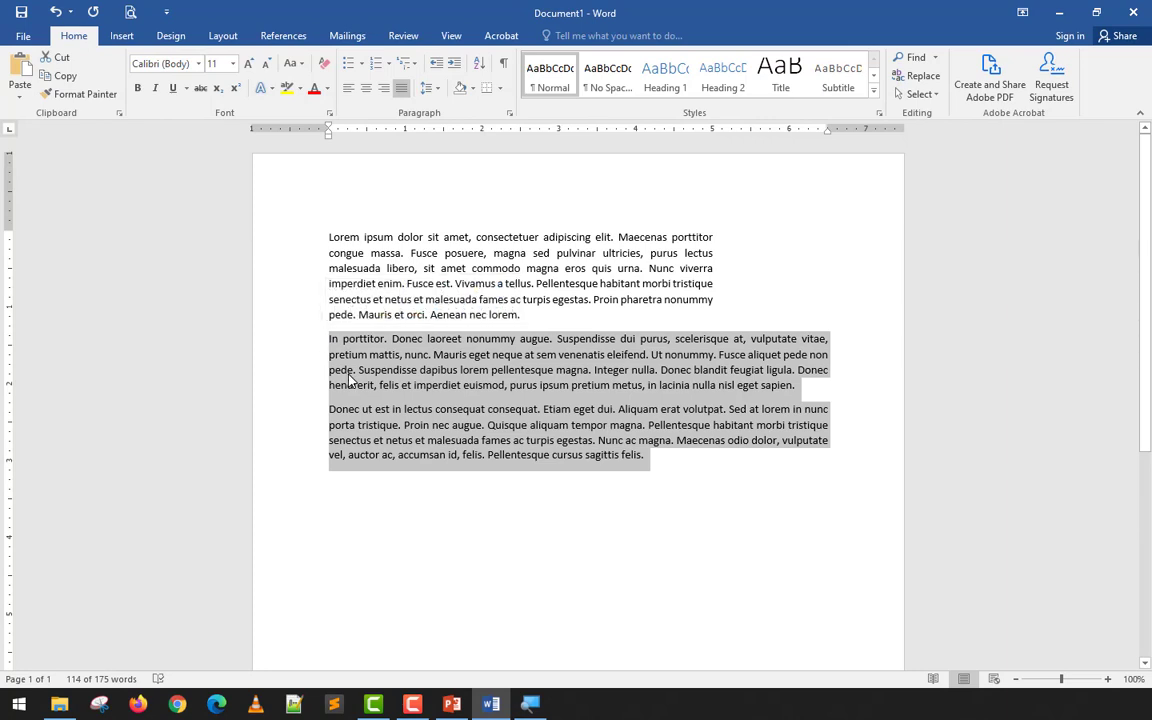
# Indent the first line of the first paragraph by 0.5 inch and remove that indent again
pyautogui.click(325, 341)
pyautogui.click(323, 238)
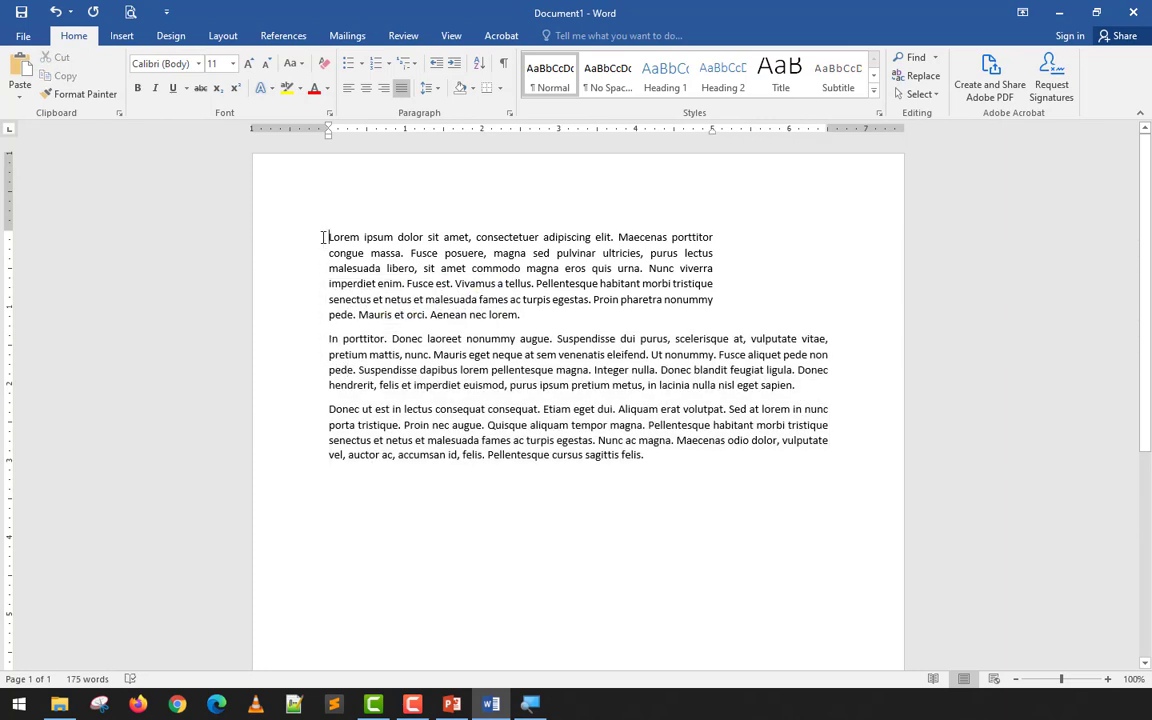
pyautogui.press('Tab')
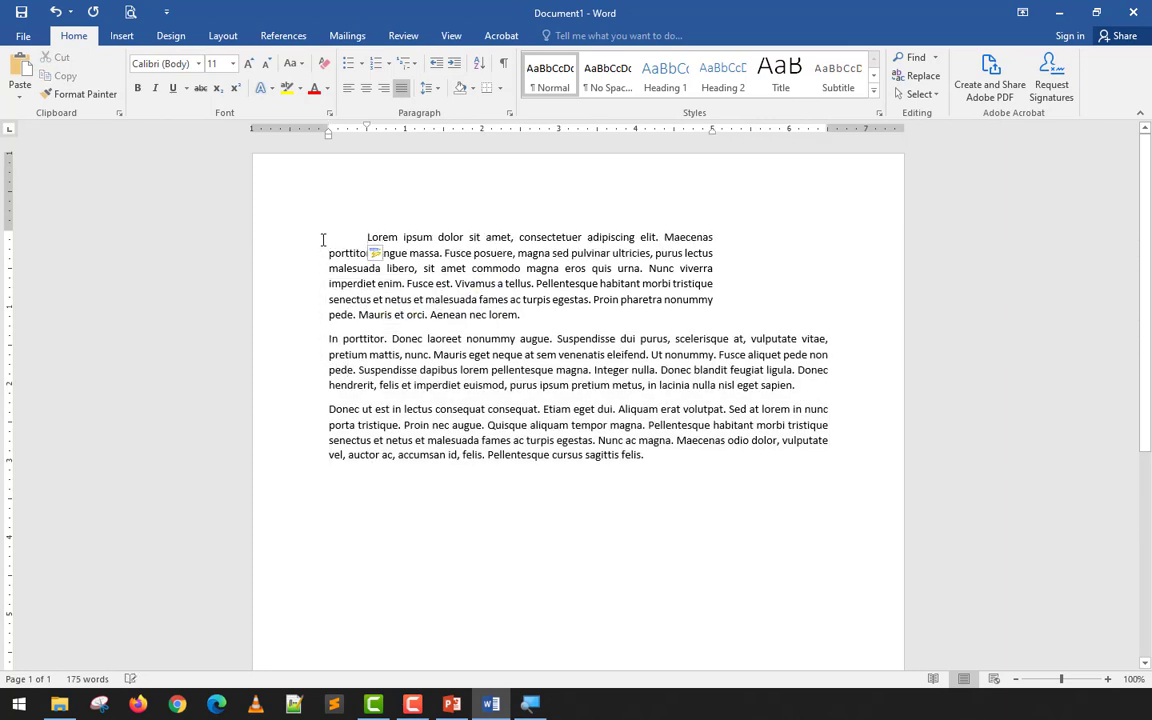
pyautogui.press('BackSpace')
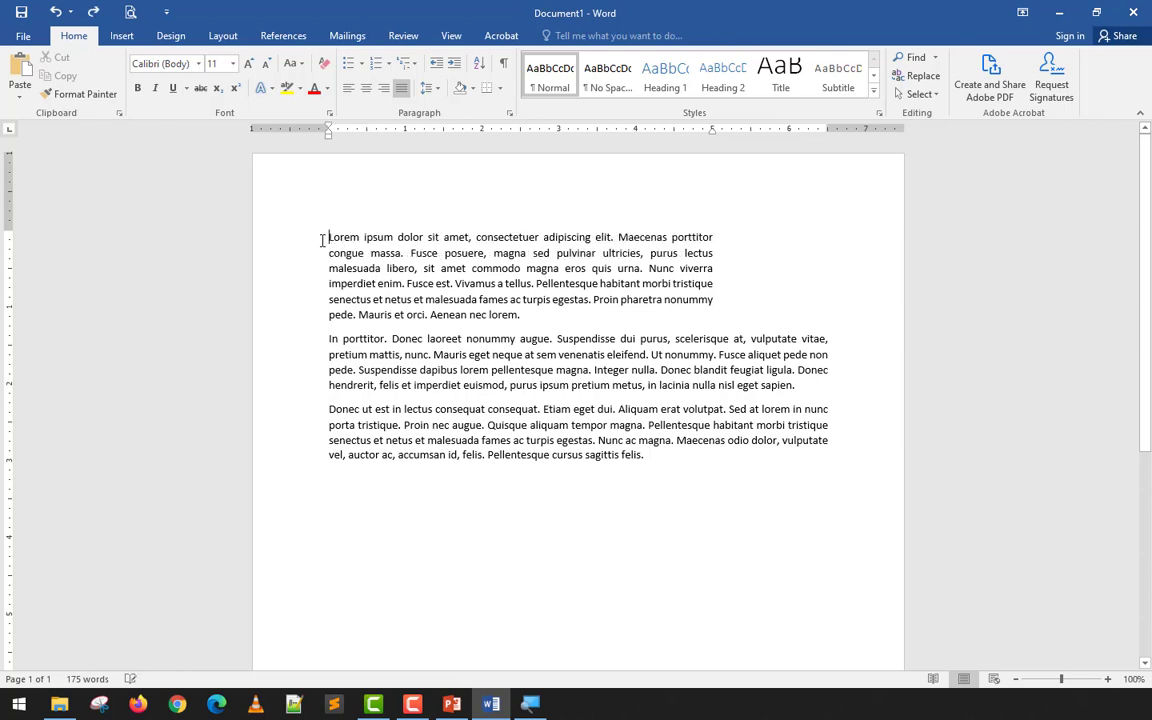
# Repeatedly increase the second paragraph's left indent by one or two levels and decrease it back to the margin
pyautogui.moveTo(329, 339); pyautogui.dragTo(838, 386)
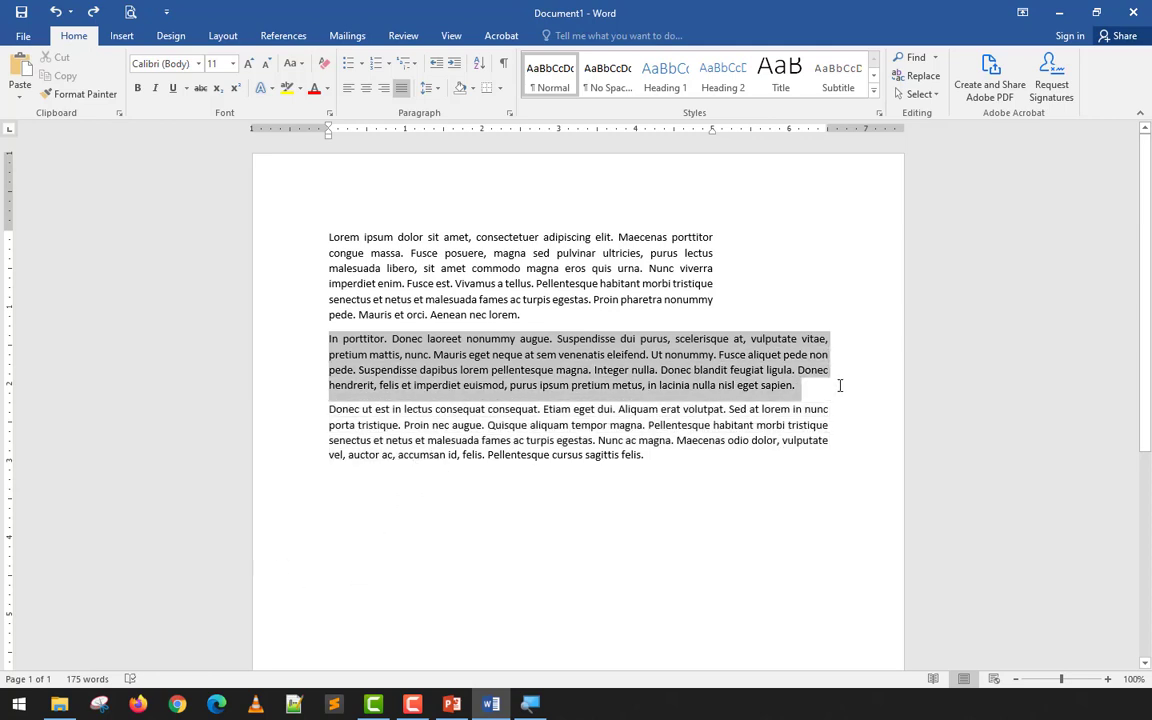
pyautogui.click(453, 63)
pyautogui.click(453, 63)
pyautogui.click(437, 63)
pyautogui.click(437, 63)
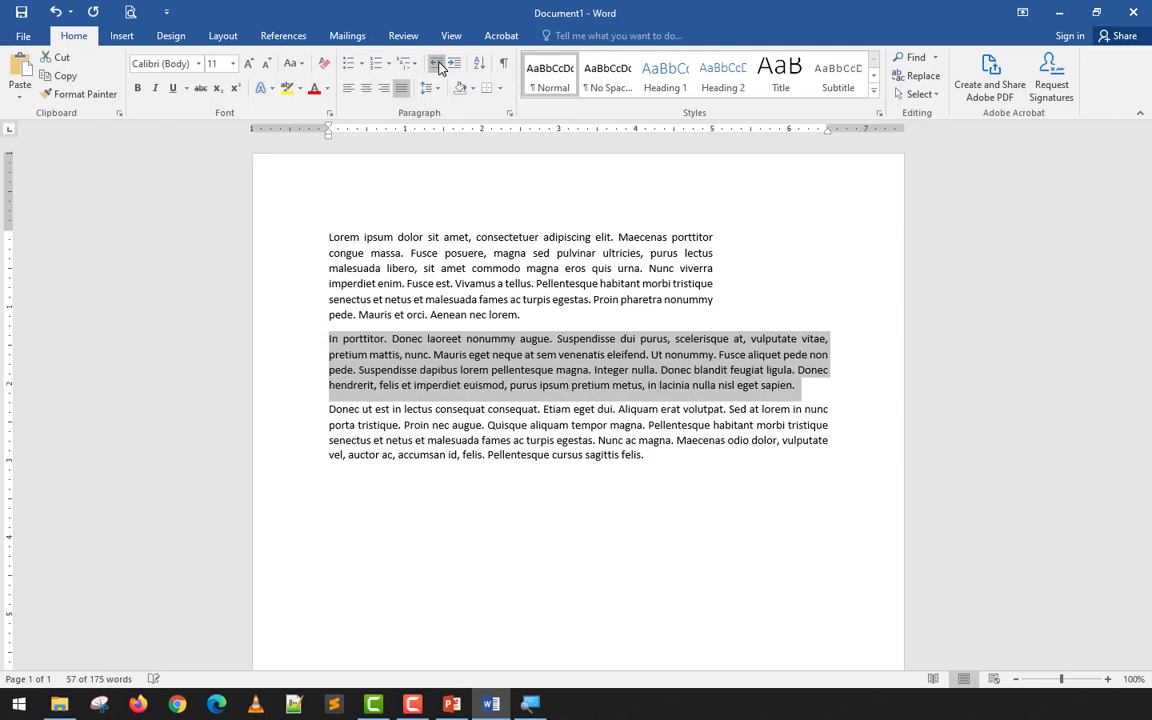
pyautogui.click(453, 63)
pyautogui.click(437, 63)
pyautogui.click(453, 63)
pyautogui.click(437, 63)
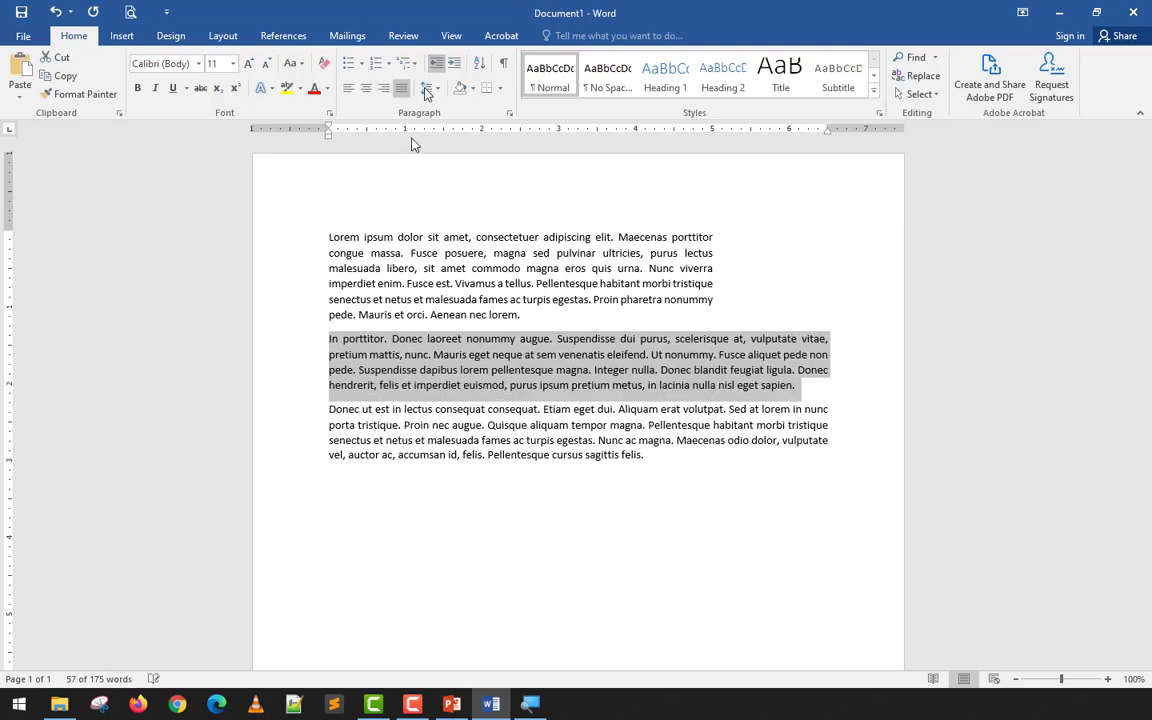
# Clear all the text from the document
pyautogui.click(375, 283)
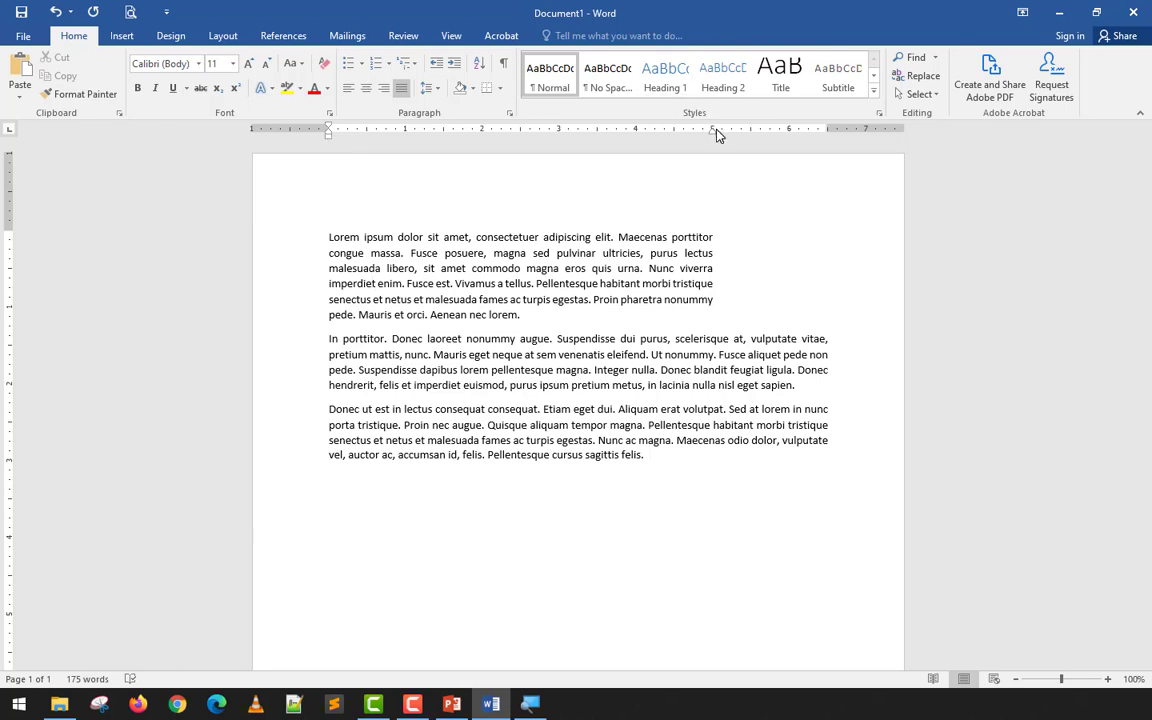
pyautogui.click(627, 339)
pyautogui.hotkey('ctrl', 'a')
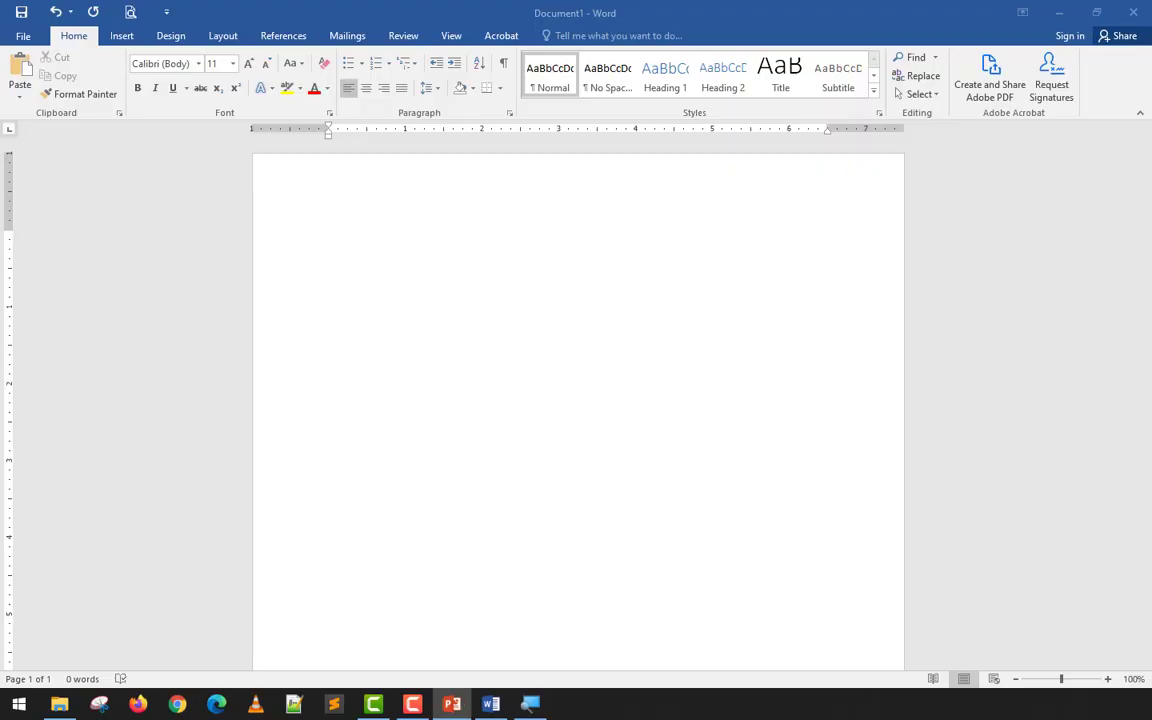
# Enter "Introduction to Computer" as the first line of the empty page, followed by a tabbed page number 1
pyautogui.click(358, 252)
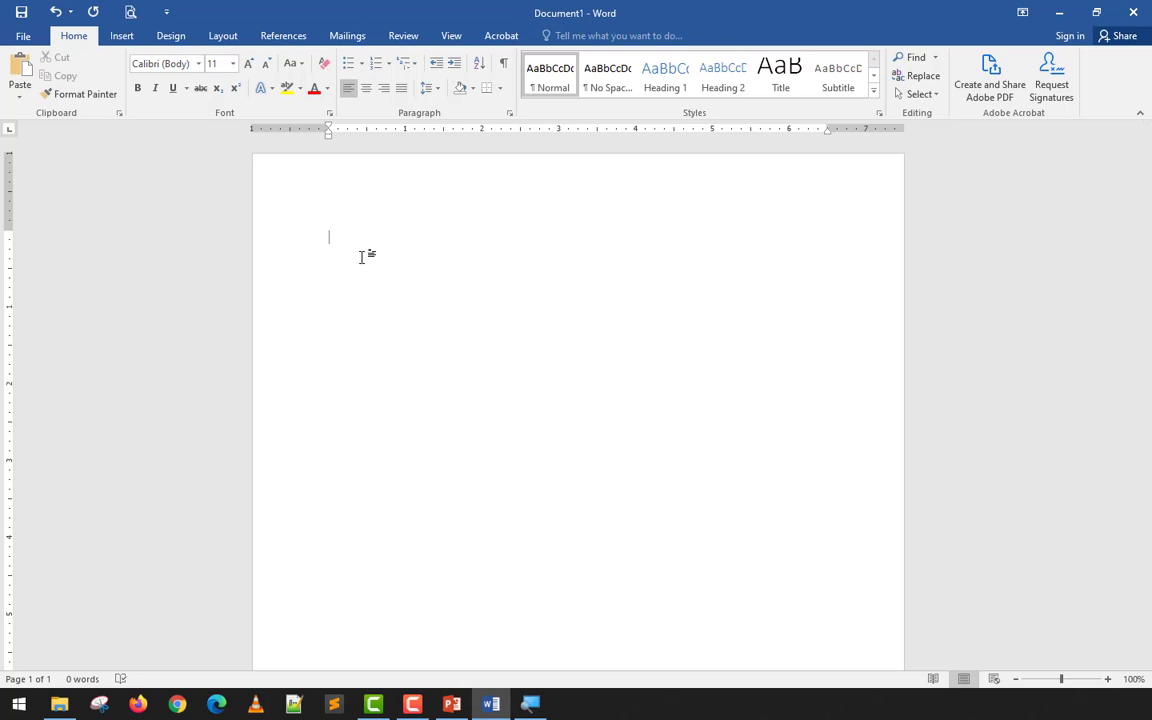
pyautogui.write('Introduction to Computer')
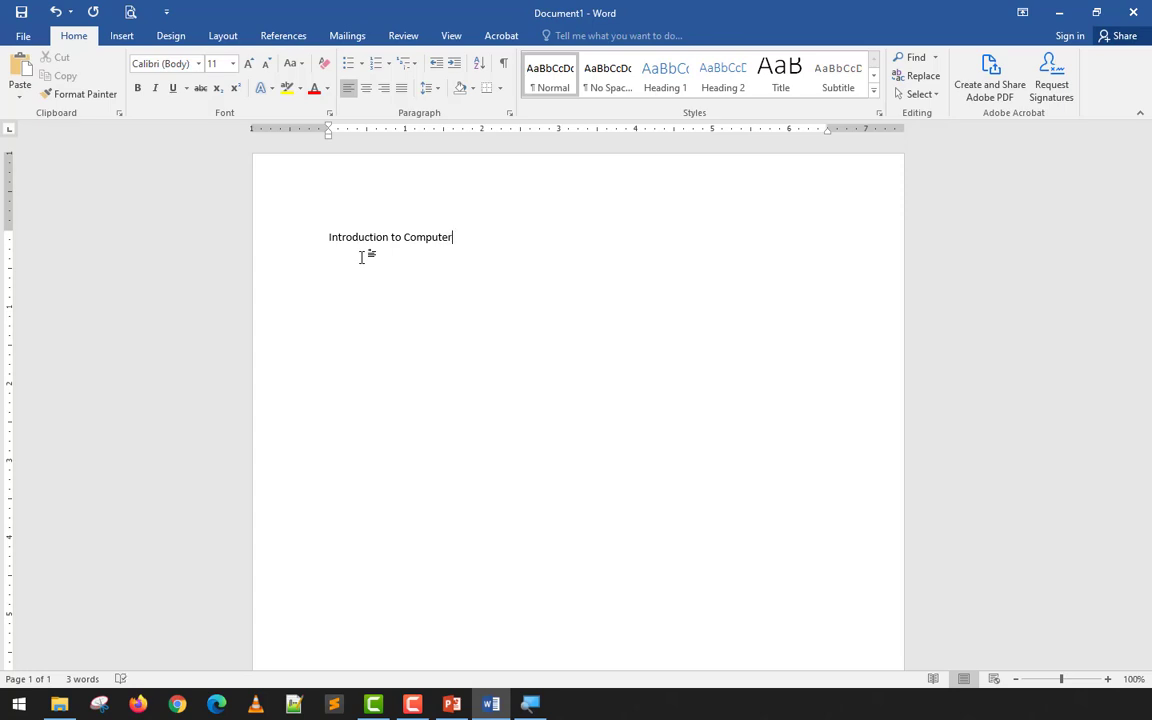
pyautogui.press('Tab')
pyautogui.write('1')
# Add a second line reading "Parts of the Computer" and tab across to the page number column for its number 2
pyautogui.press('BackSpace')
pyautogui.write('ert')
pyautogui.press('BackSpace')
pyautogui.press('BackSpace')
pyautogui.write('ts of the COmp')
pyautogui.press('BackSpace')
pyautogui.press('BackSpace')
pyautogui.press('BackSpace')
pyautogui.write('omputer')
pyautogui.press('Tab')
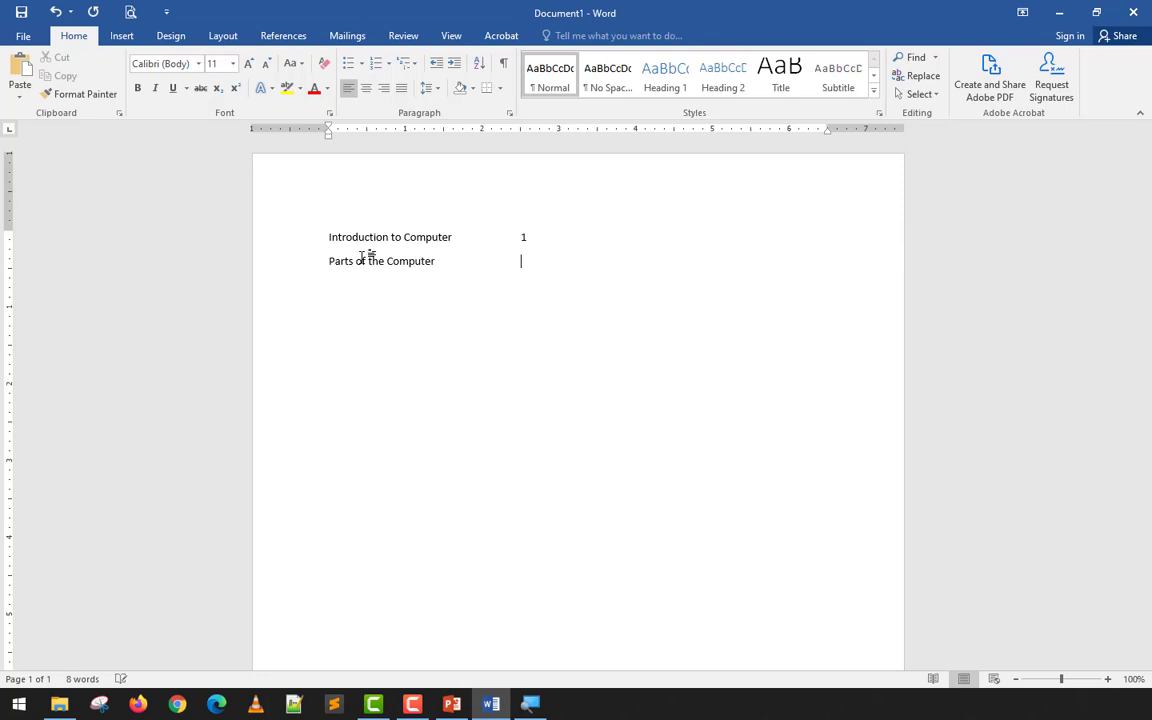
# Add a third line reading "Types of Computers" with the page number 3 tabbed into alignment with the others
pyautogui.press('Return')
pyautogui.write('Types of Compu')
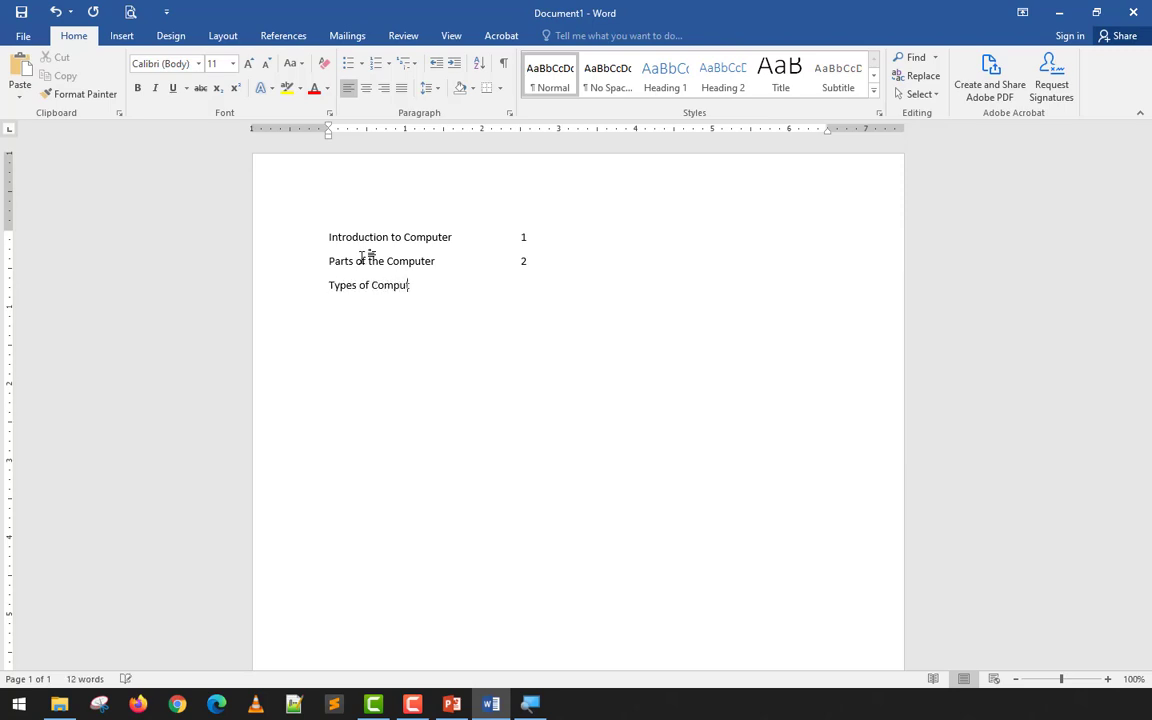
pyautogui.write('ters')
pyautogui.press('Tab')
pyautogui.press('Tab')
# Examine the tab spacing between "Introduction to Computer" and its page number
pyautogui.click(530, 261)
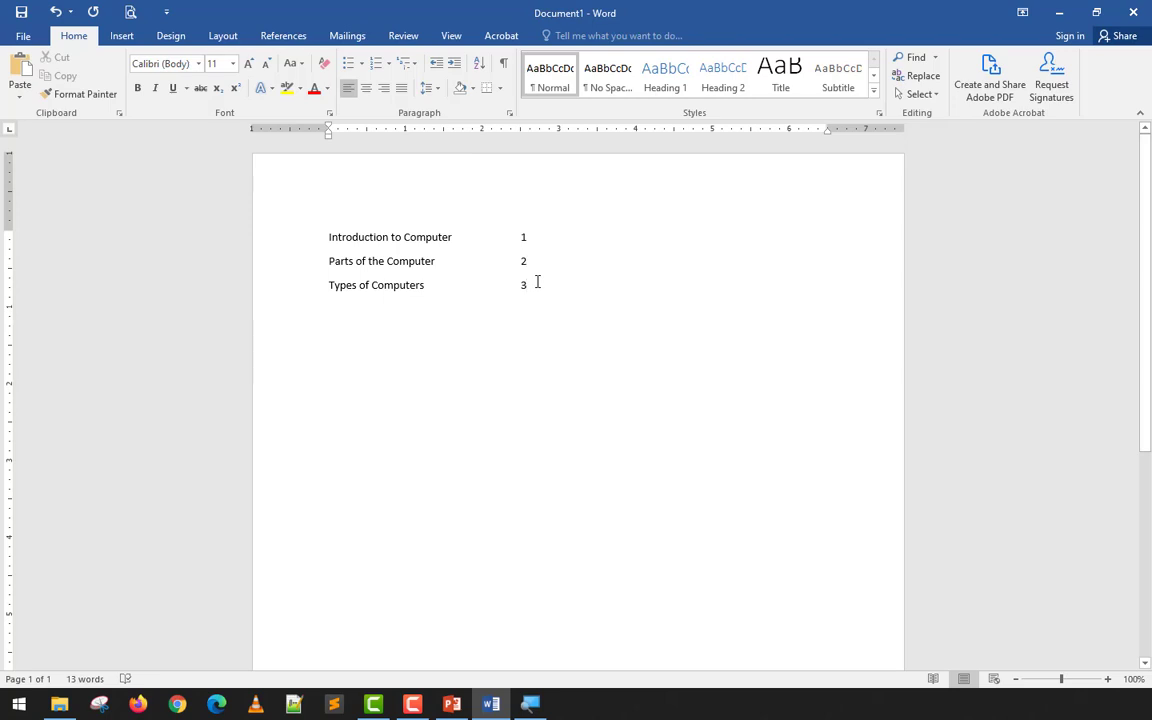
pyautogui.click(538, 313)
pyautogui.moveTo(521, 236); pyautogui.dragTo(456, 234)
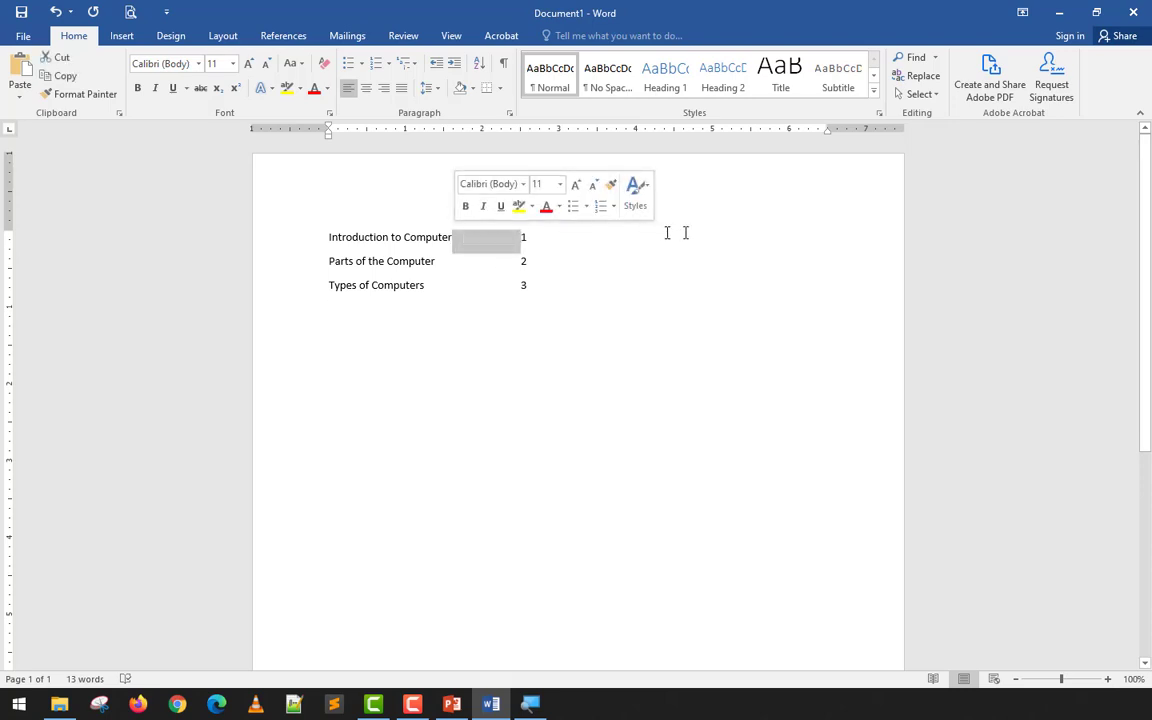
pyautogui.click(734, 237)
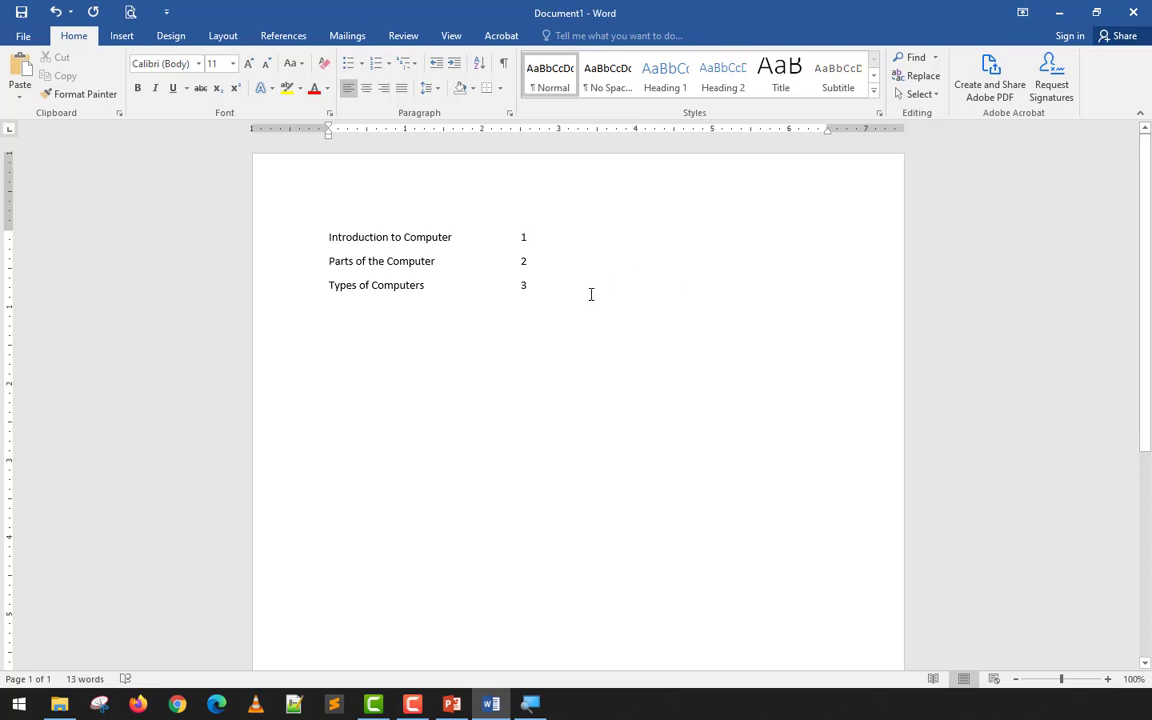
# Delete all three contents lines with their page numbers
pyautogui.moveTo(589, 293); pyautogui.dragTo(311, 237)
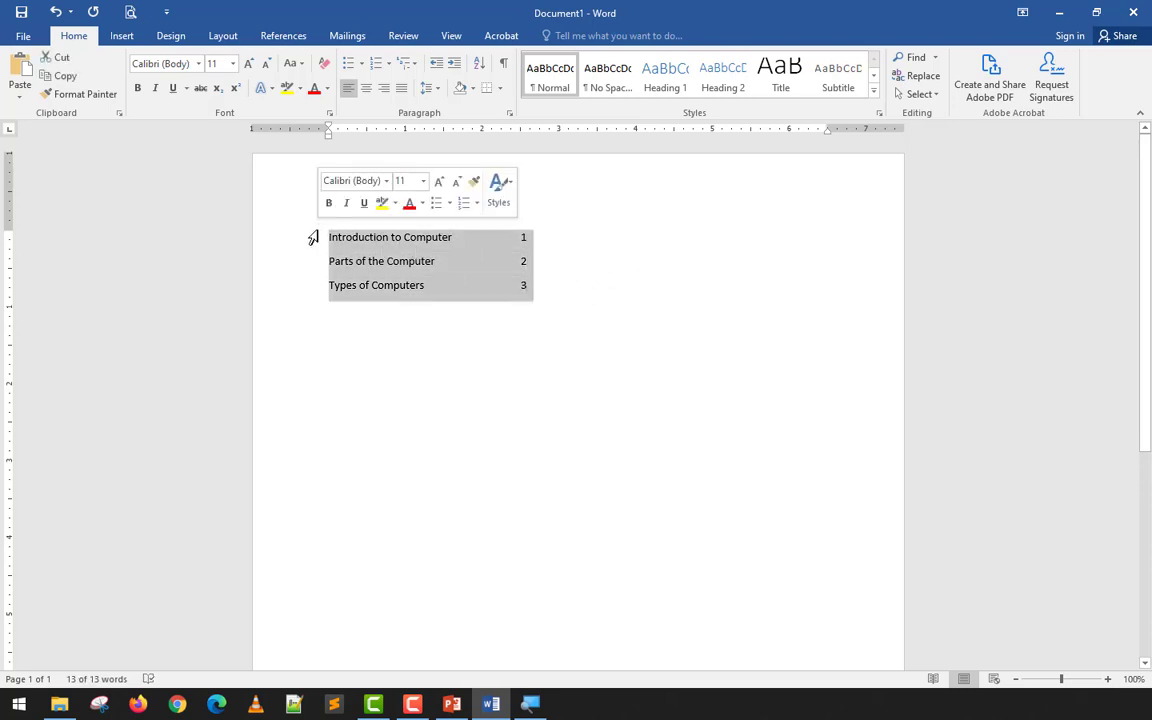
pyautogui.press('Delete')
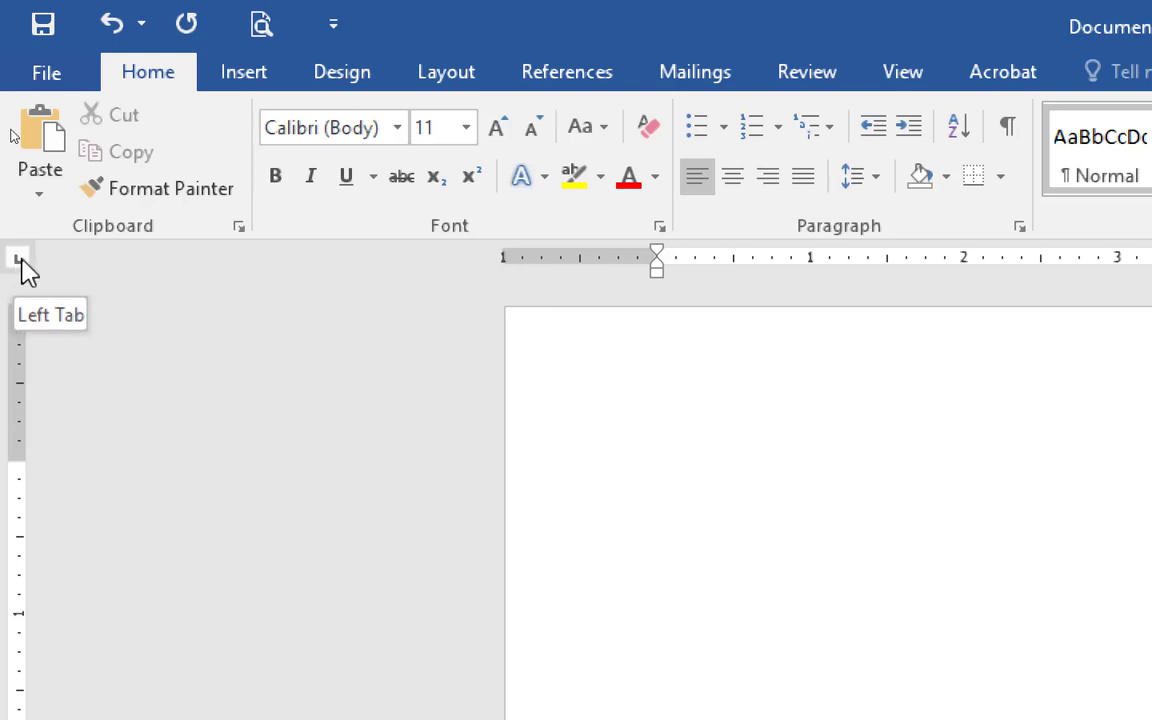
# Cycle the ruler's tab selector through its available tab types, ending back on Left Tab
pyautogui.click(19, 259)
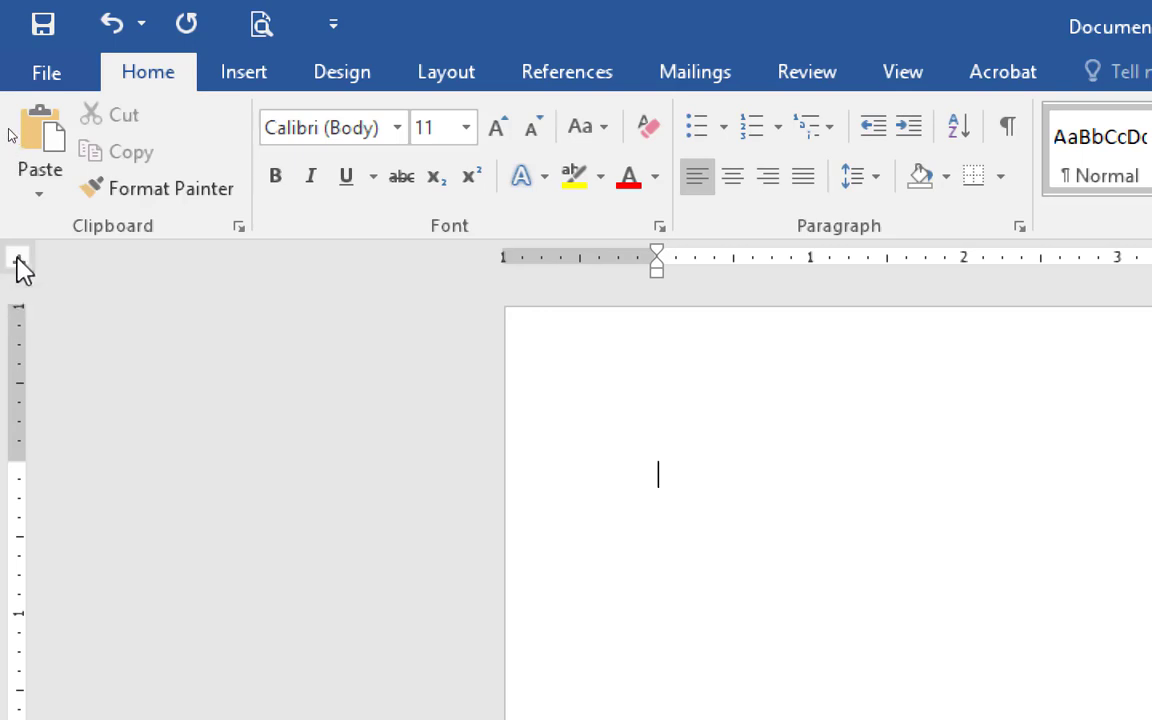
pyautogui.click(19, 262)
pyautogui.click(19, 264)
pyautogui.click(20, 260)
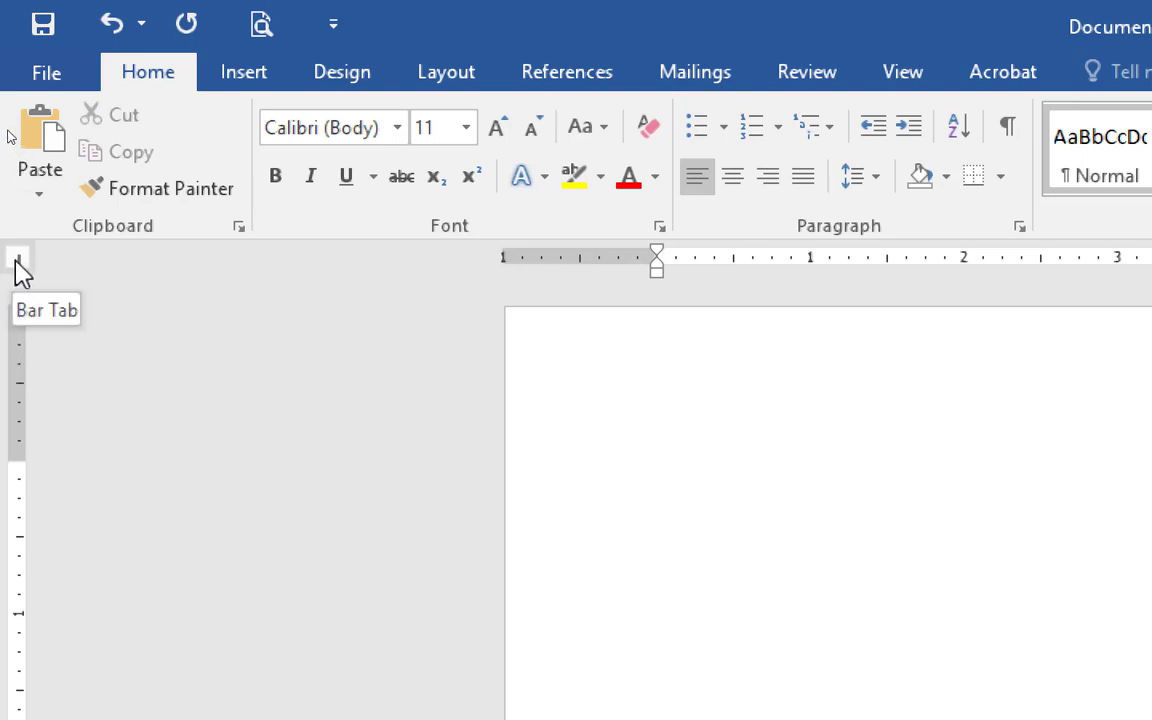
pyautogui.click(19, 260)
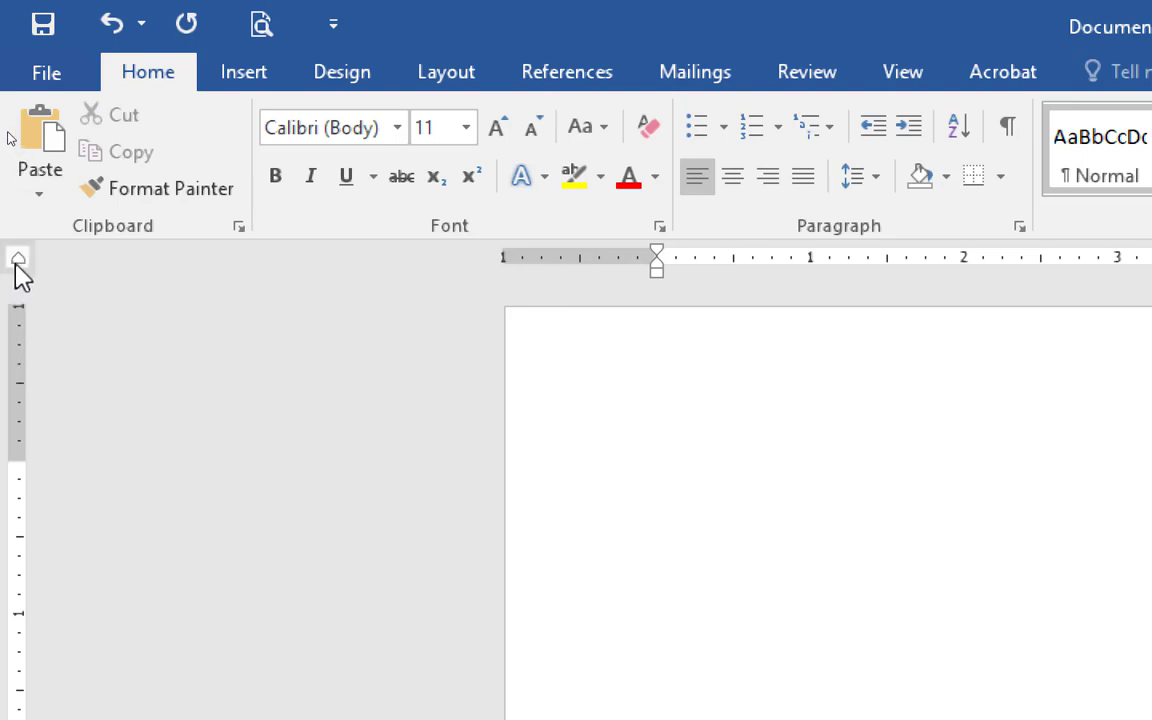
pyautogui.click(18, 261)
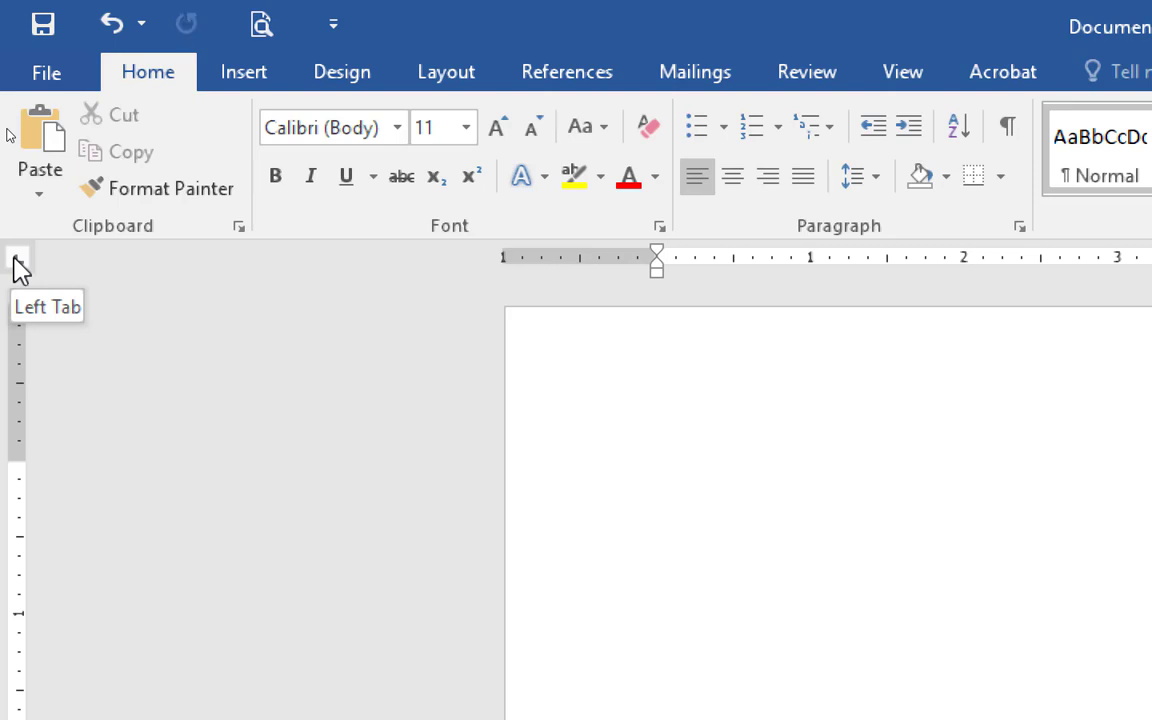
# Write "Introduction to Computer" with its page number 1 aligned at a left tab stop at 5 inches
pyautogui.write('Intr')
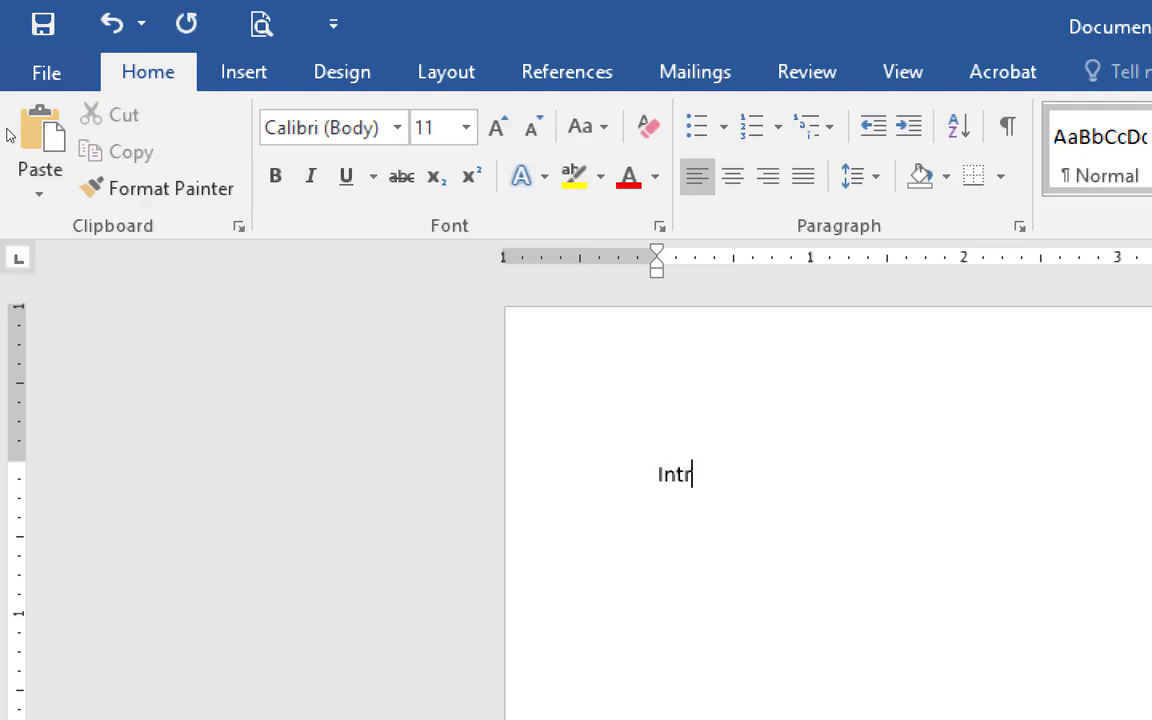
pyautogui.write('oduction ')
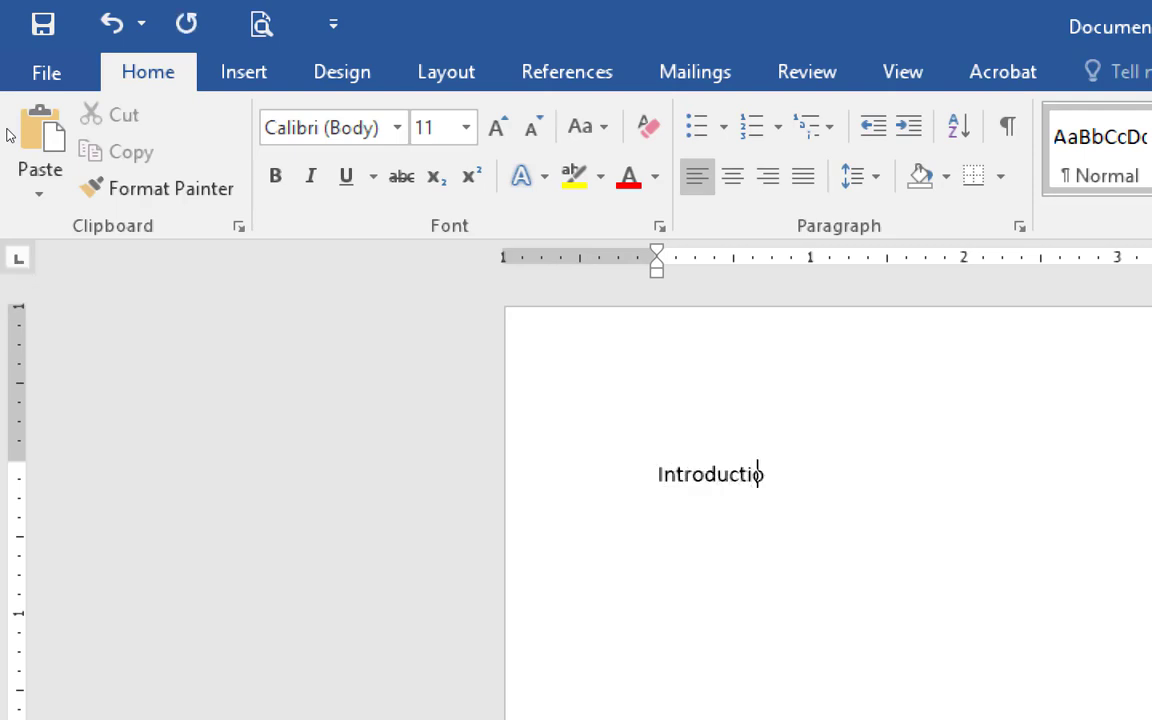
pyautogui.write('to Computer')
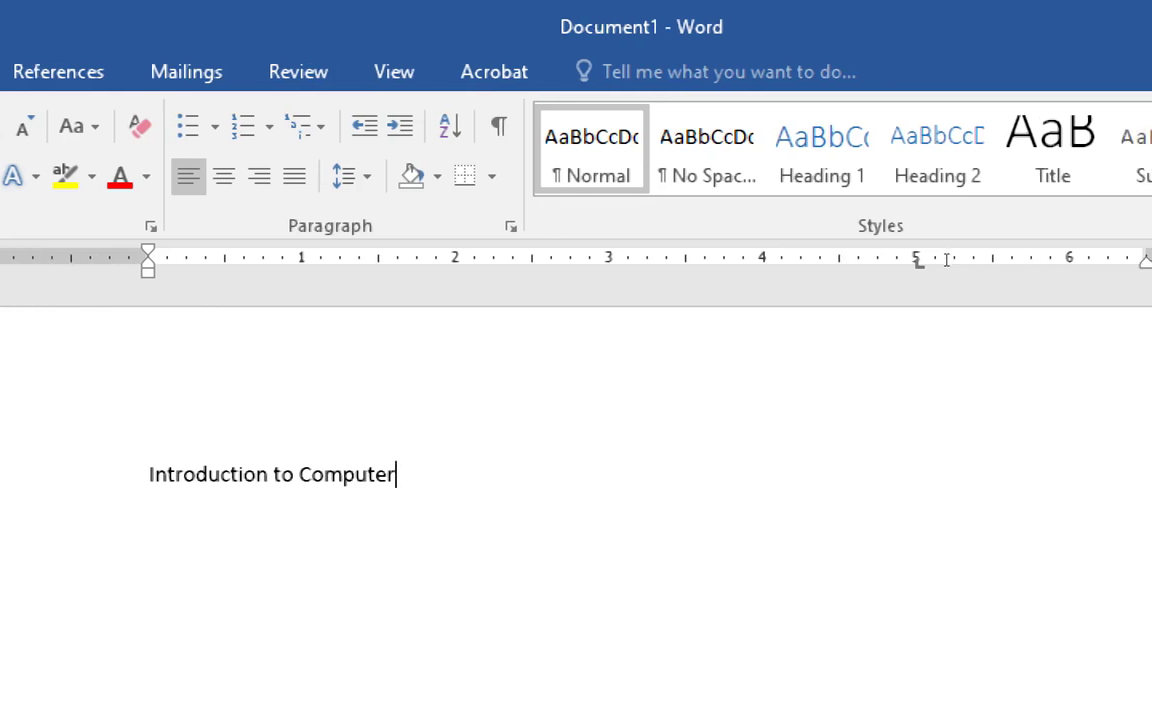
pyautogui.press('Tab')
pyautogui.write('1')
pyautogui.press('Return')
# Add three placeholder lines below with page numbers 2, 3 and 4 aligned at the 5-inch tab stop
pyautogui.write('kj mlk adhasd; nask l;d;alksd n')
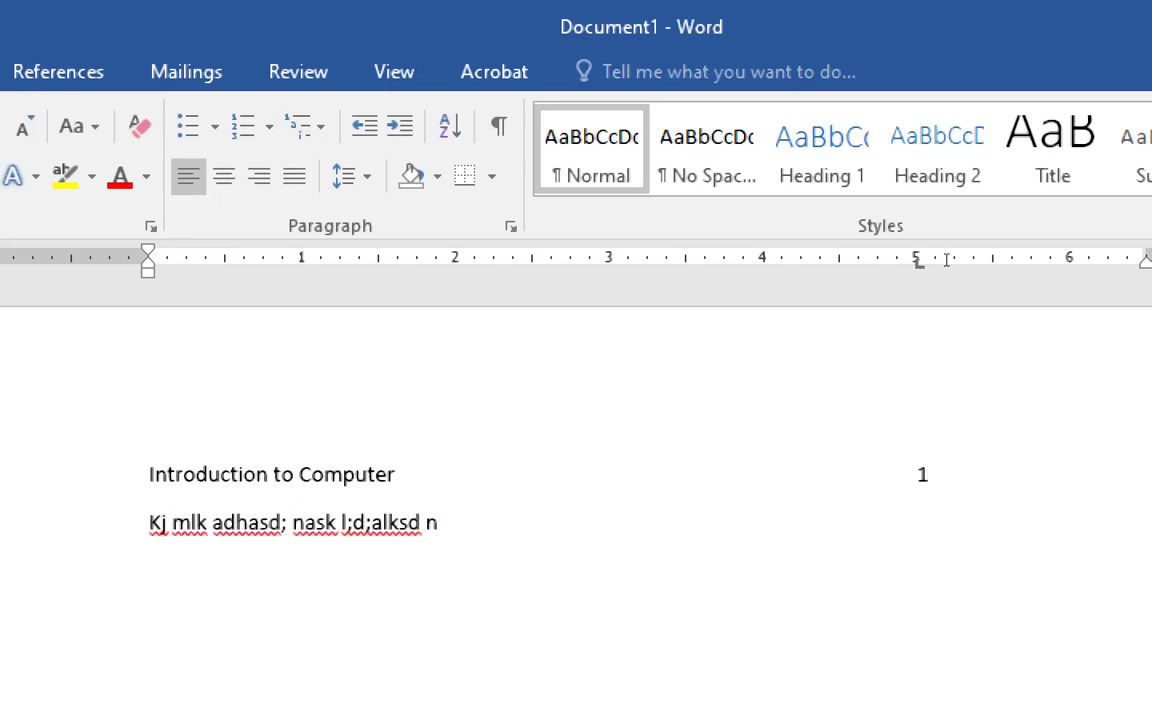
pyautogui.press('Tab')
pyautogui.write('2')
pyautogui.press('Return')
pyautogui.write('dasdkj a;k da;kosd akd')
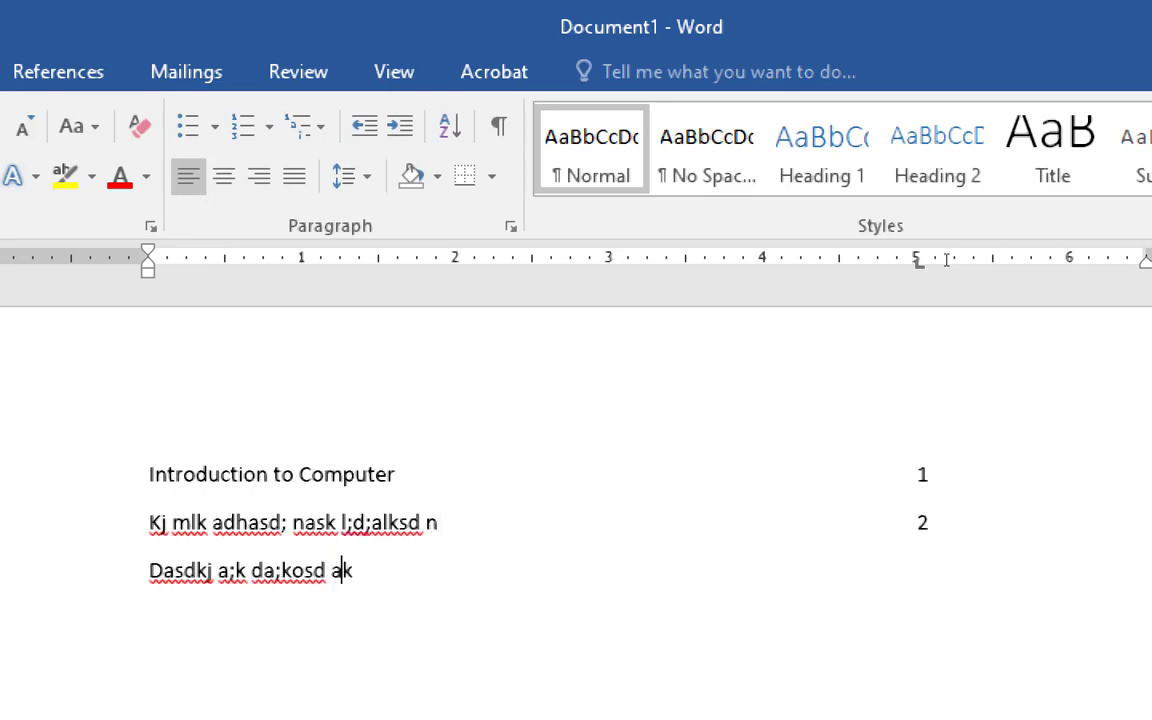
pyautogui.press('Tab')
pyautogui.write('3')
pyautogui.press('Return')
pyautogui.write('dsadasd')
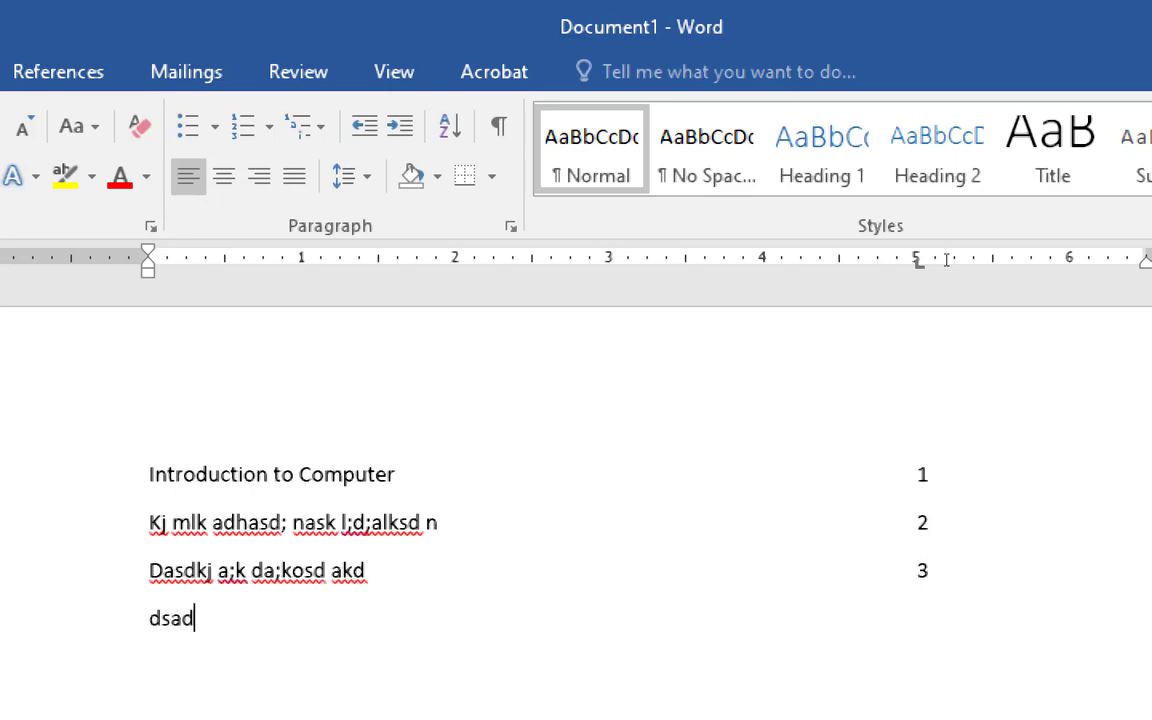
pyautogui.press('Tab')
pyautogui.write('4')
pyautogui.press('Return')
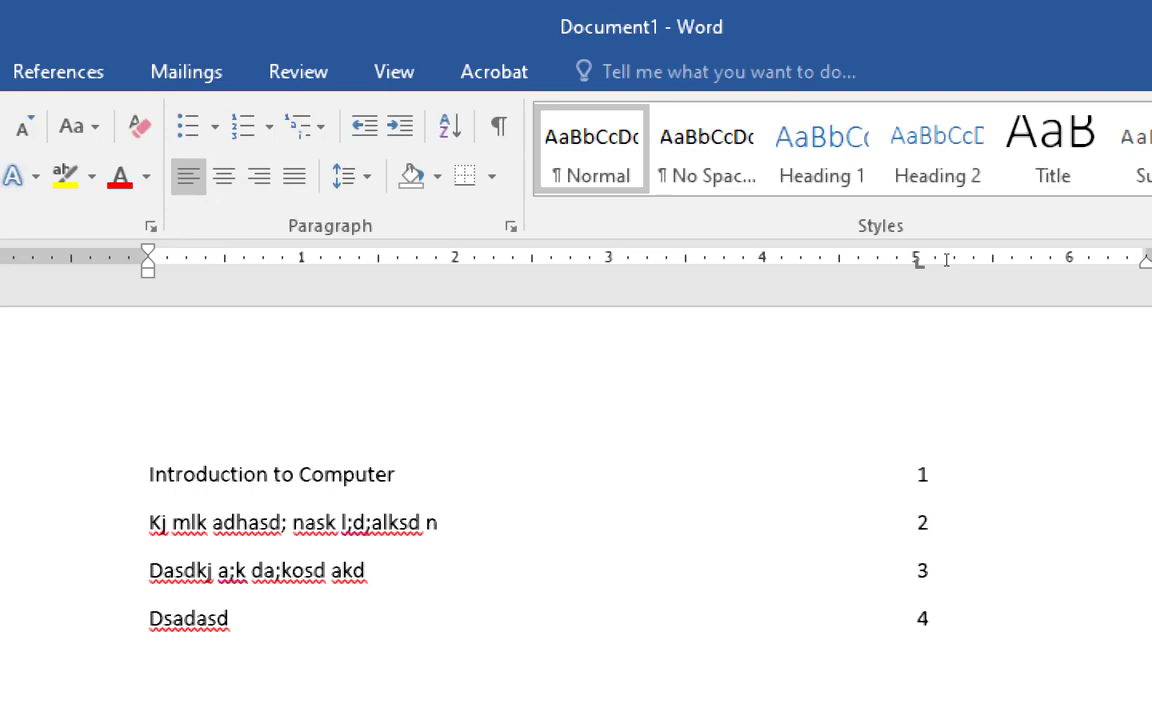
pyautogui.hotkey('ctrl', 'a')
pyautogui.press('Delete')
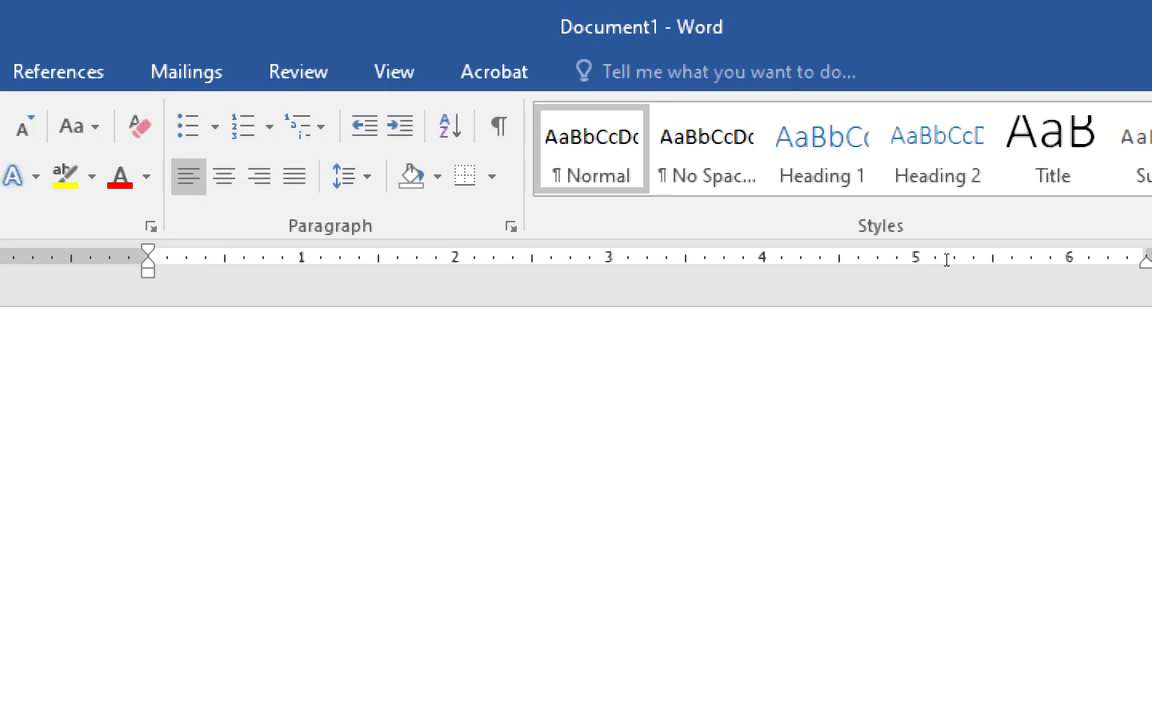
pyautogui.hotkey('ctrl', 'z')
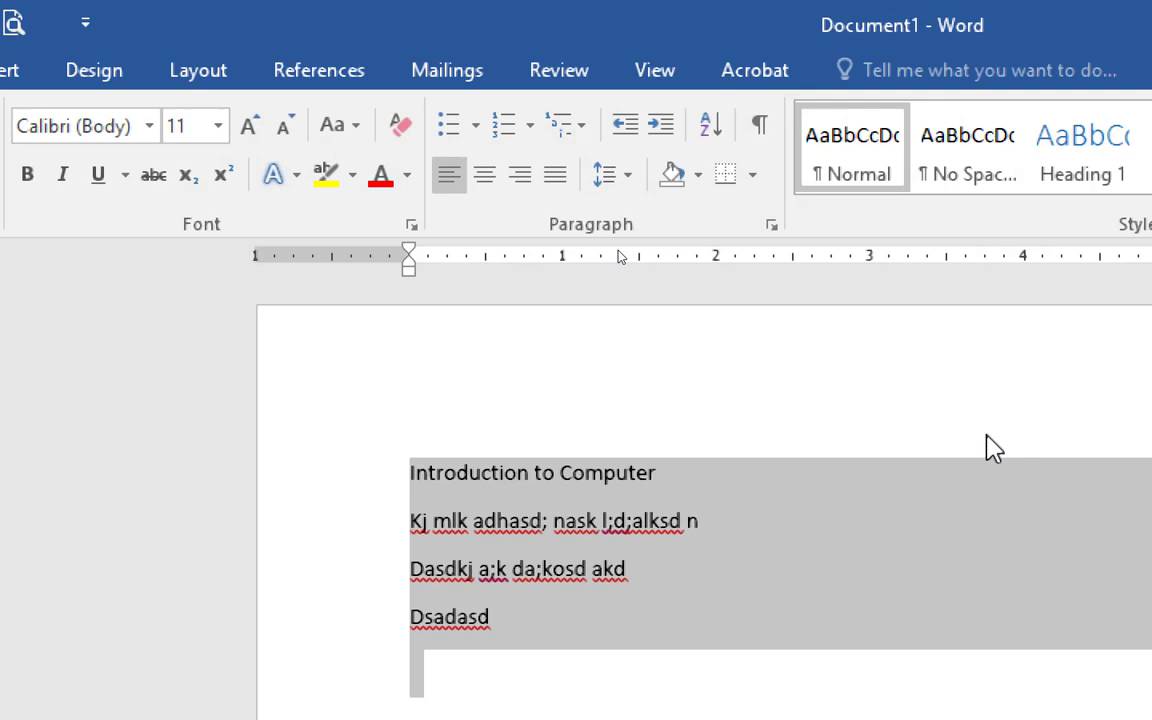
# Remove the 5-inch left tab stop from the four contents lines and delete the lines
pyautogui.click(527, 514)
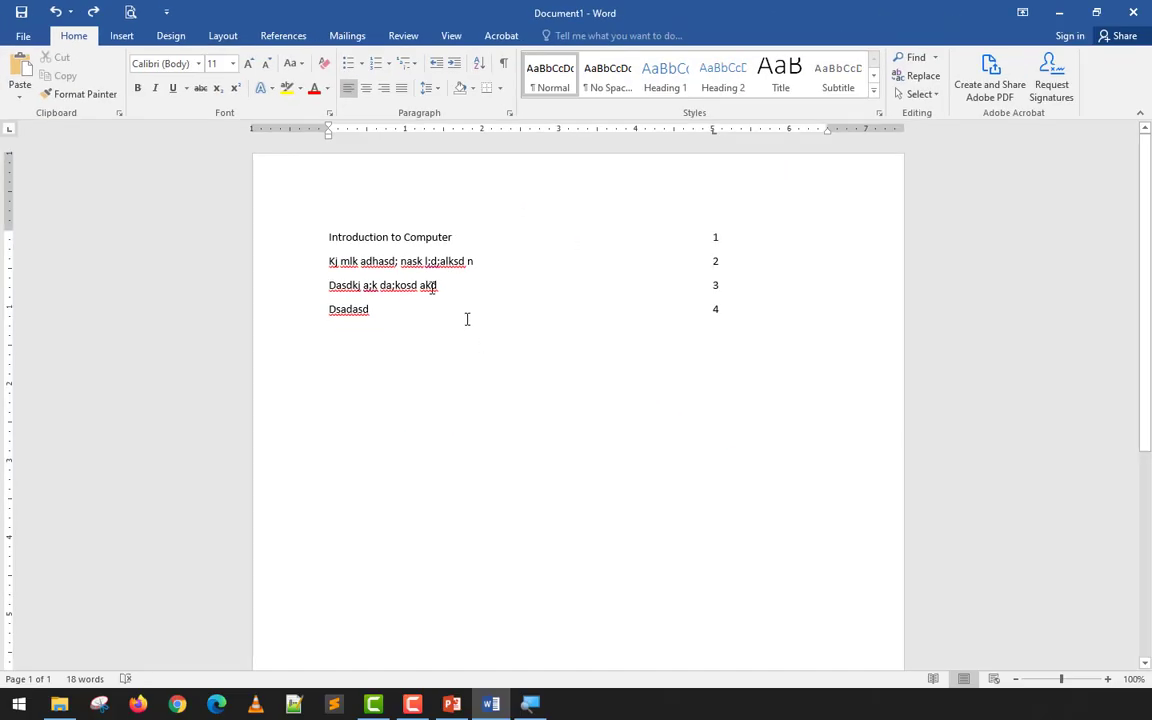
pyautogui.moveTo(465, 319); pyautogui.dragTo(337, 226)
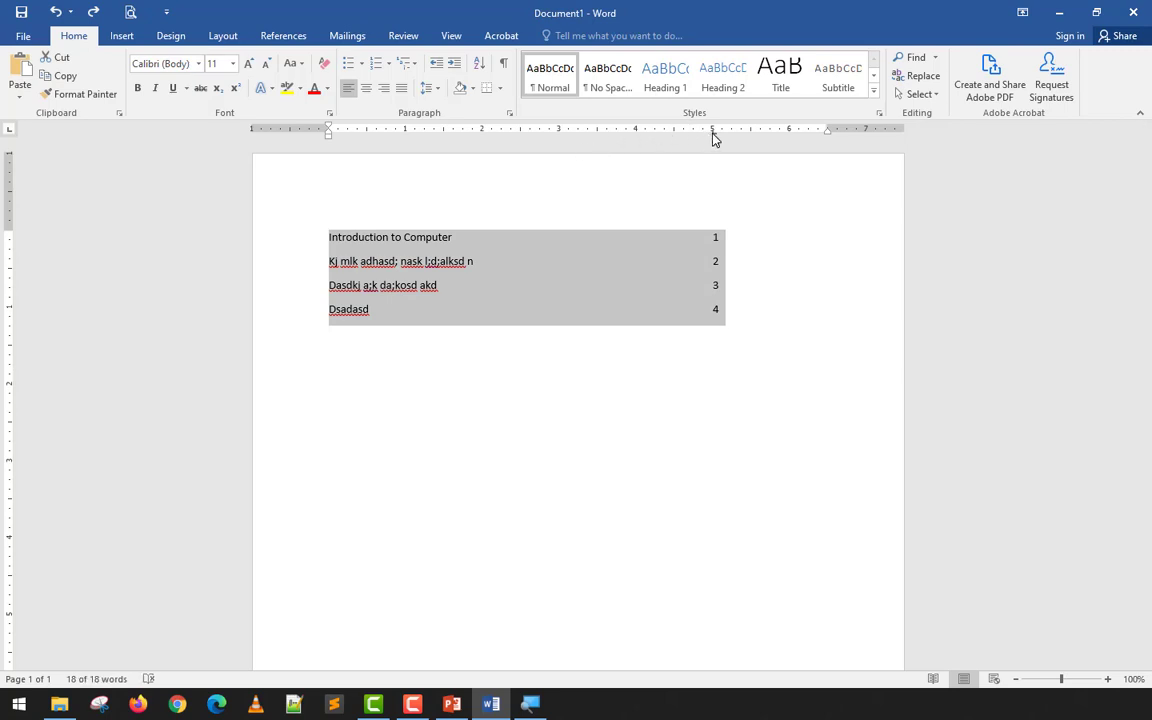
pyautogui.moveTo(712, 133); pyautogui.dragTo(715, 163)
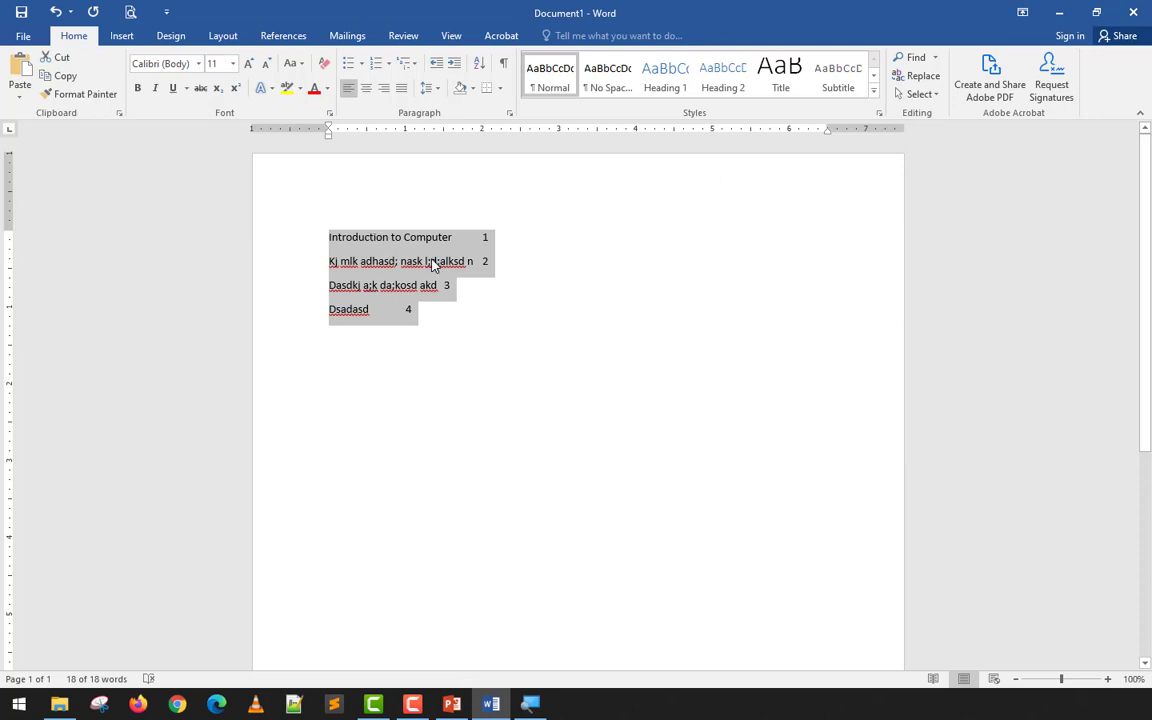
pyautogui.press('Delete')
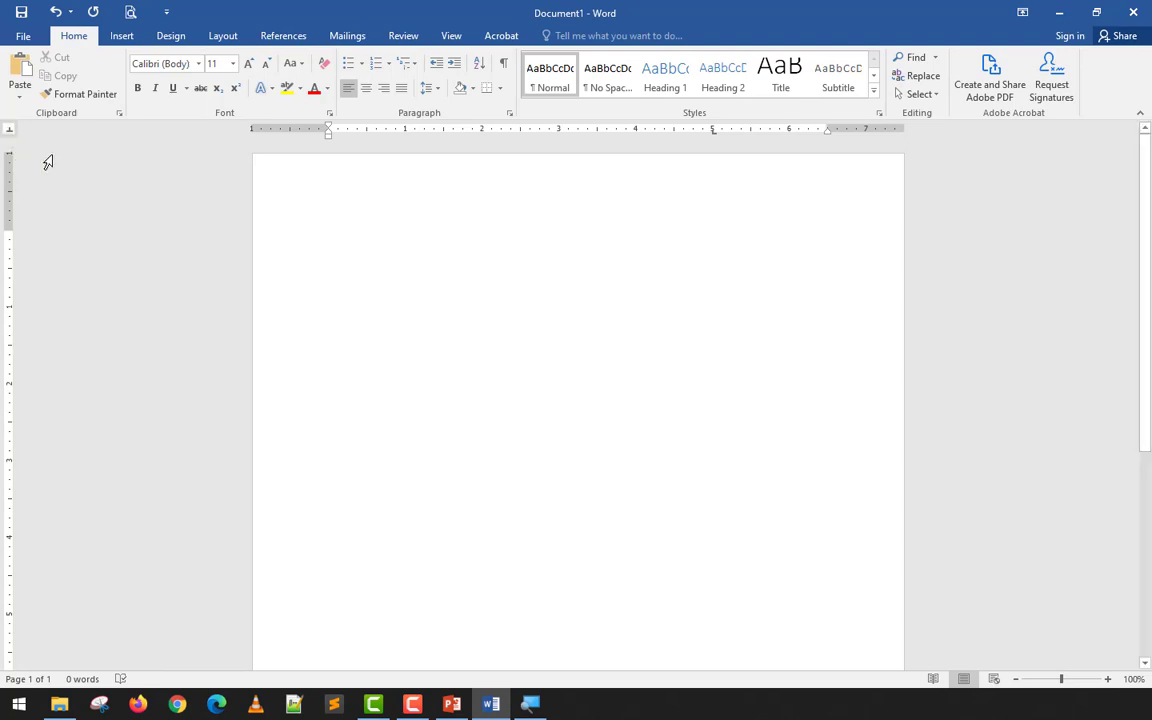
# Replace the remaining 5-inch tab stop with a center tab stop at 3 inches and write two placeholder lines centred on it
pyautogui.click(712, 138)
pyautogui.write('Fklms nfsd fsdf ns dfns ;lfnsk')
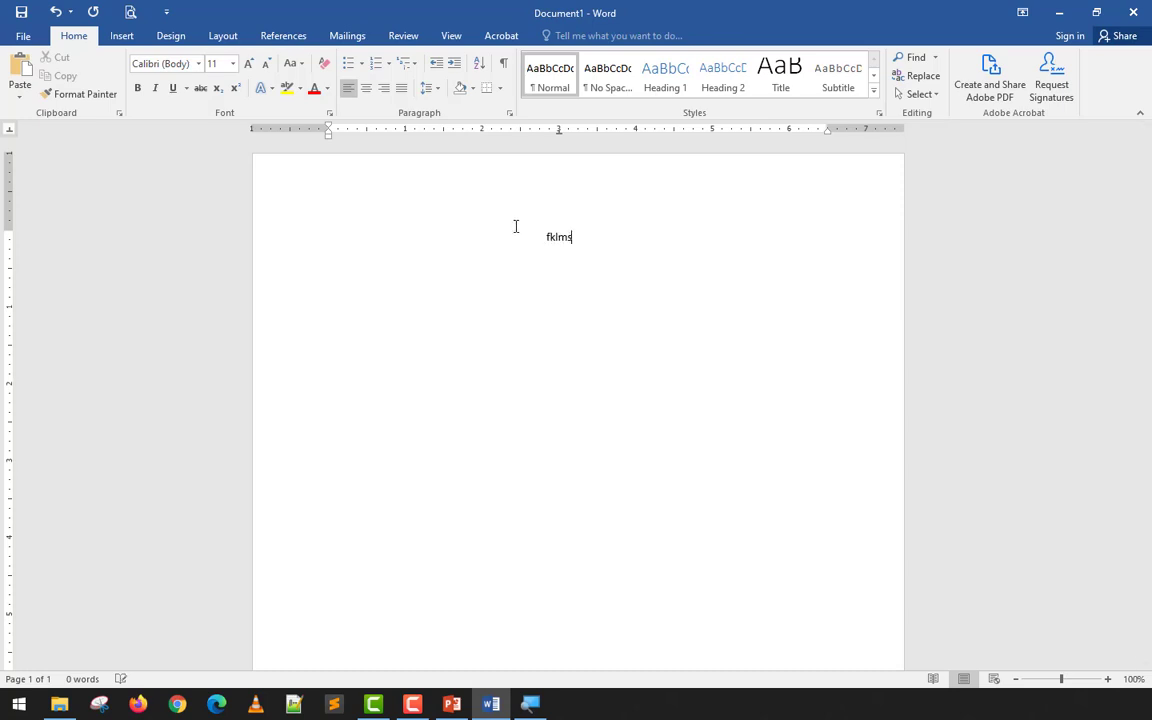
pyautogui.write(' f')
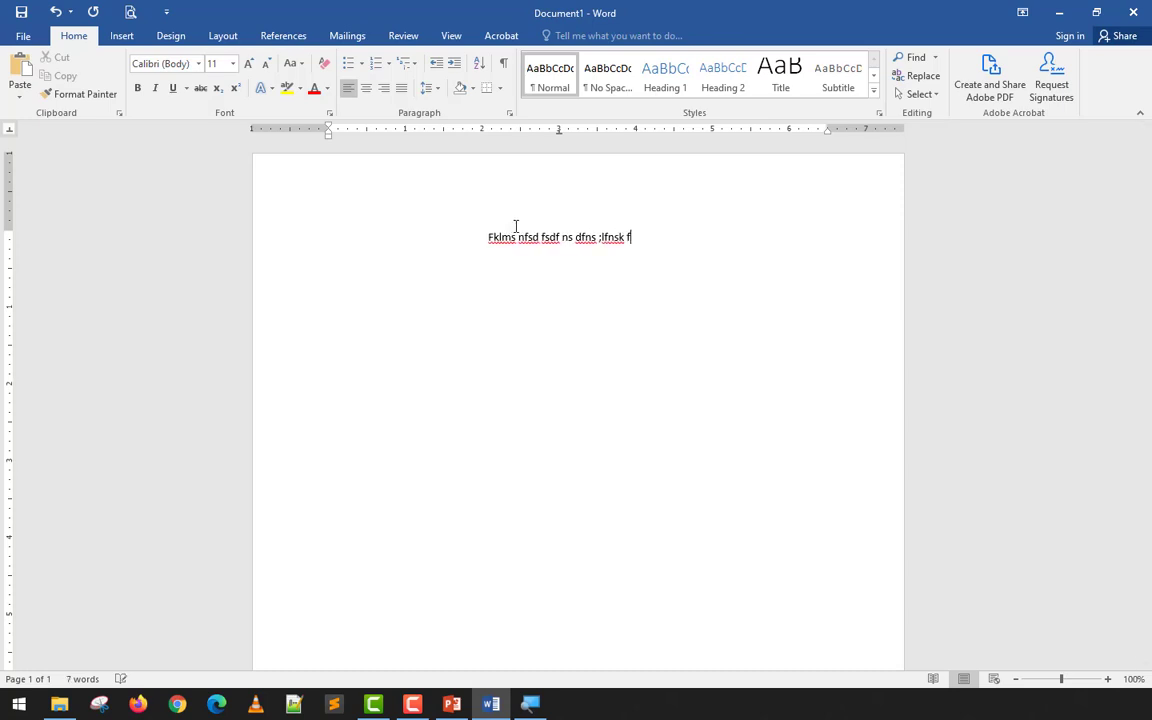
pyautogui.press('Return')
pyautogui.write('Fdakd l daoks daknls dna')
pyautogui.press('Return')
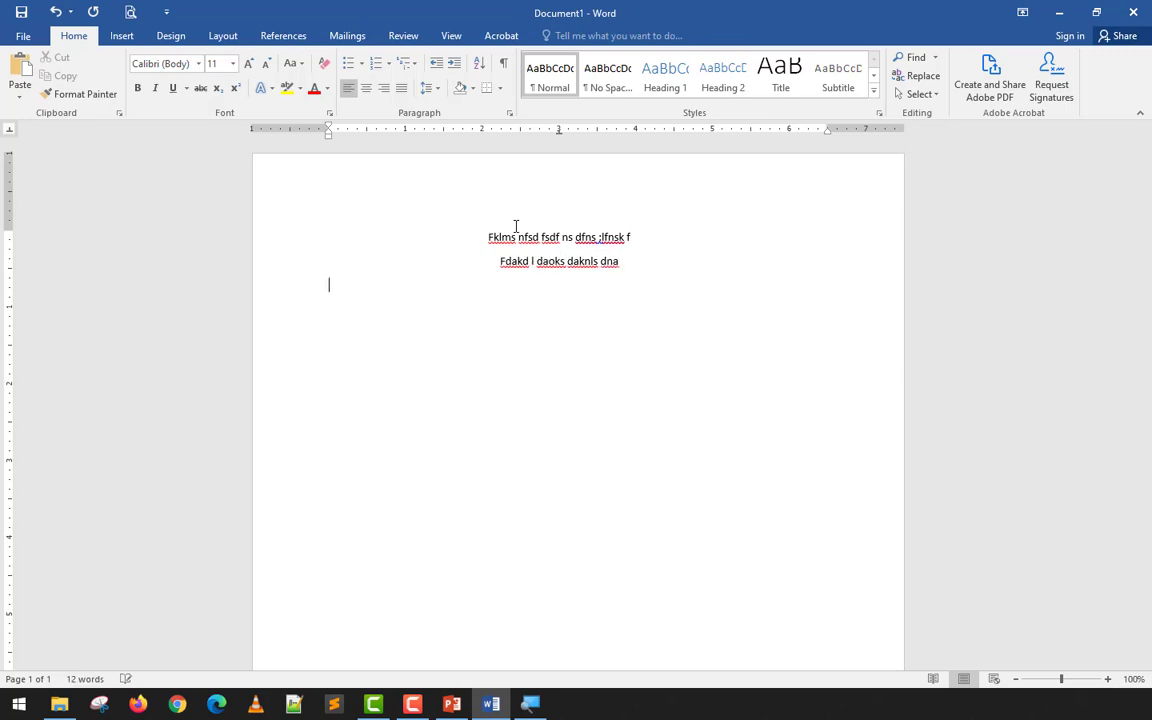
# Add a third placeholder line reading "Adasdd" centred on the 3-inch tab stop
pyautogui.write('dasdakd')
pyautogui.hotkey('shift', 'Home')
pyautogui.press('BackSpace')
pyautogui.press('BackSpace')
pyautogui.hotkey('ctrl', 'e')
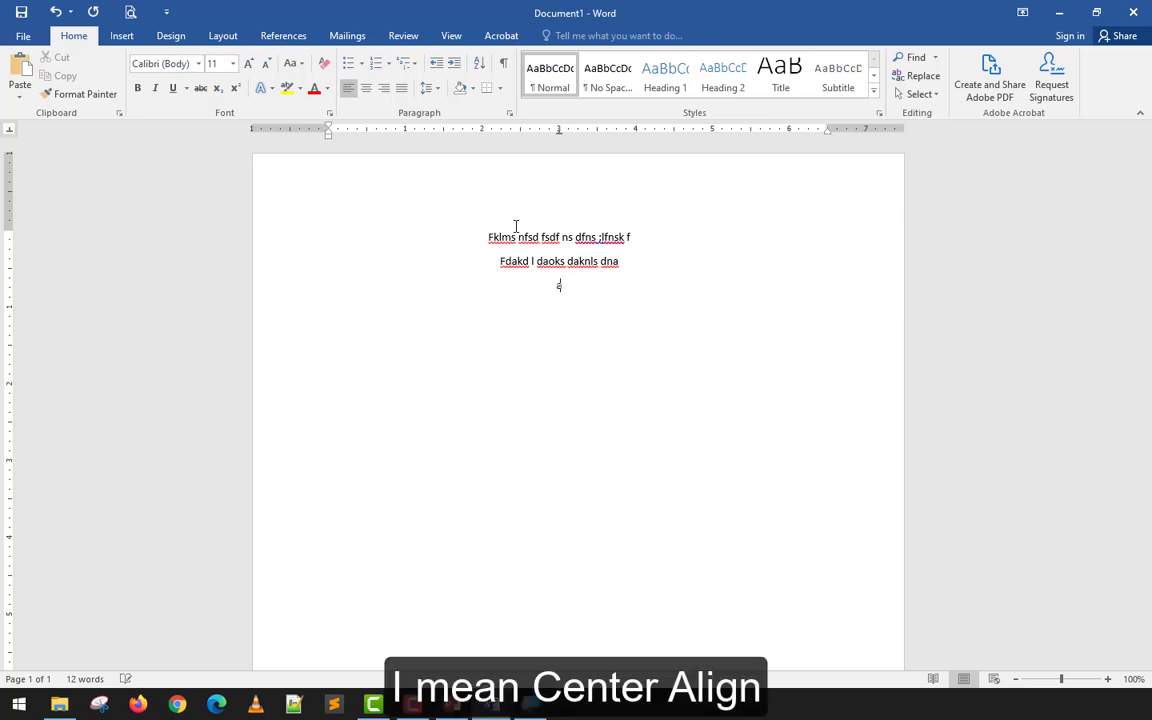
pyautogui.write('adasdd')
pyautogui.press('Return')
# Add a longer fourth placeholder line, "adsadasdasdasdad", centred on the same tab stop
pyautogui.hotkey('ctrl', 'l')
pyautogui.write('ad')
pyautogui.press('BackSpace')
pyautogui.press('BackSpace')
pyautogui.write('adsadasdasdasdad')
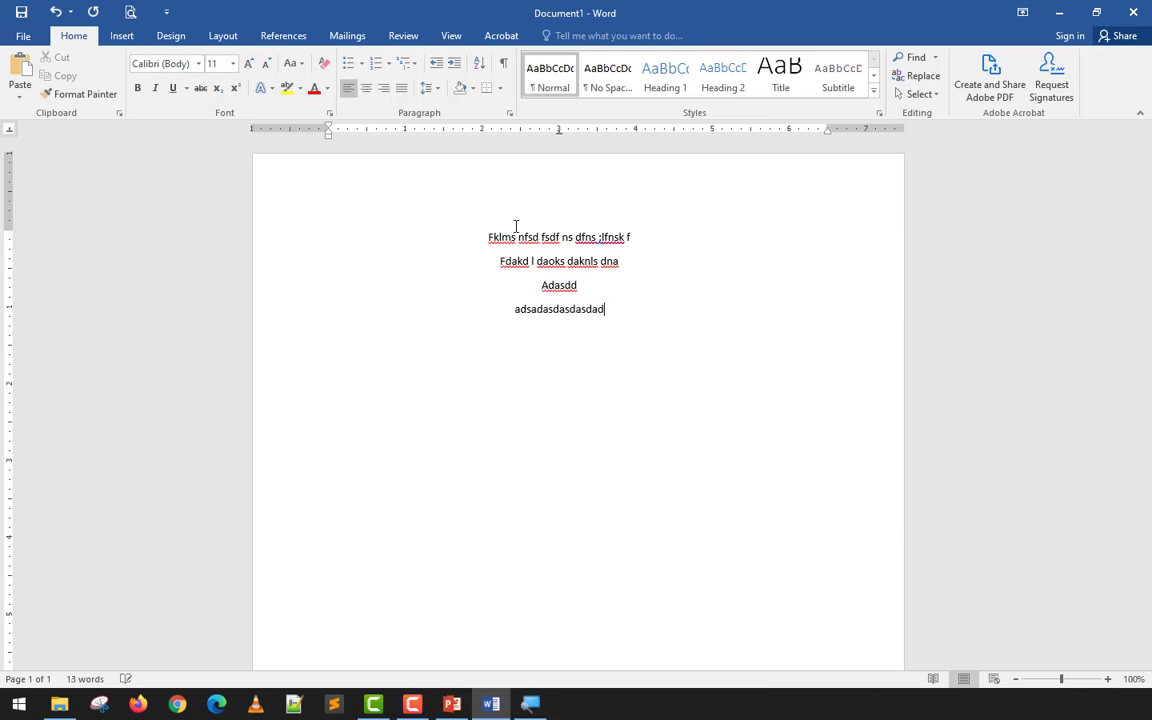
pyautogui.press('Return')
pyautogui.hotkey('ctrl', 'l')
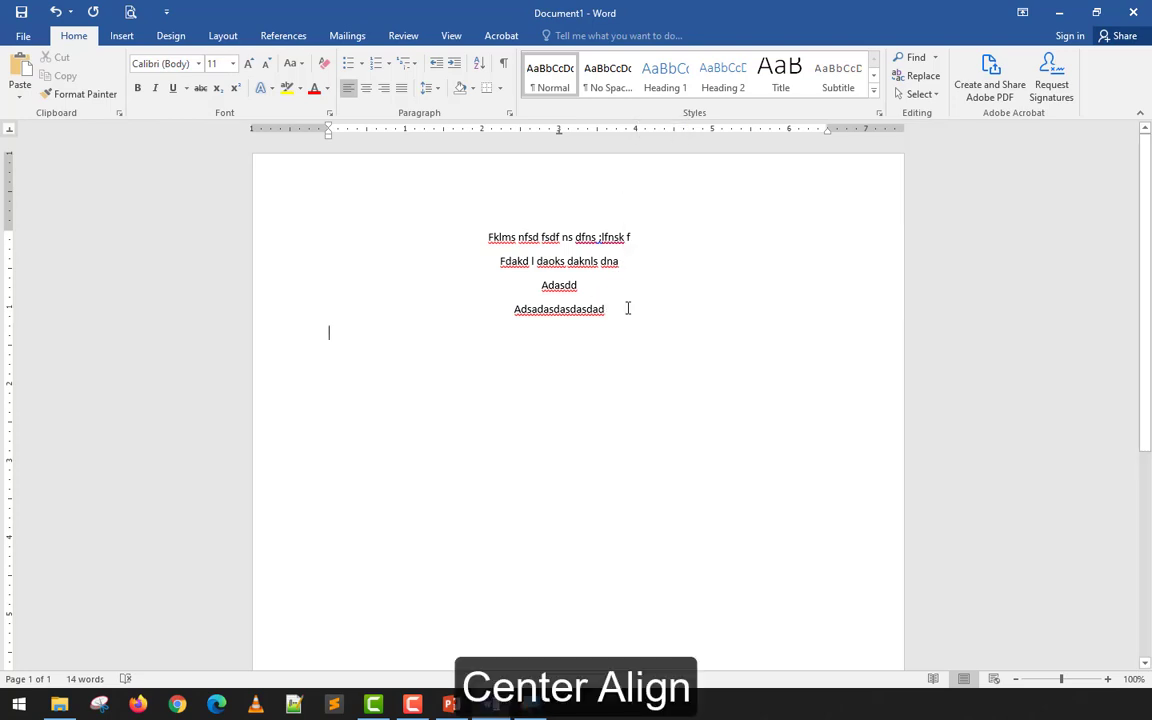
# Move the center tab stop of all four placeholder lines to about 1.4 inches on the ruler
pyautogui.keyDown('shift'); pyautogui.click(521, 241); pyautogui.keyUp('shift')
pyautogui.moveTo(521, 241); pyautogui.dragTo(339, 203)
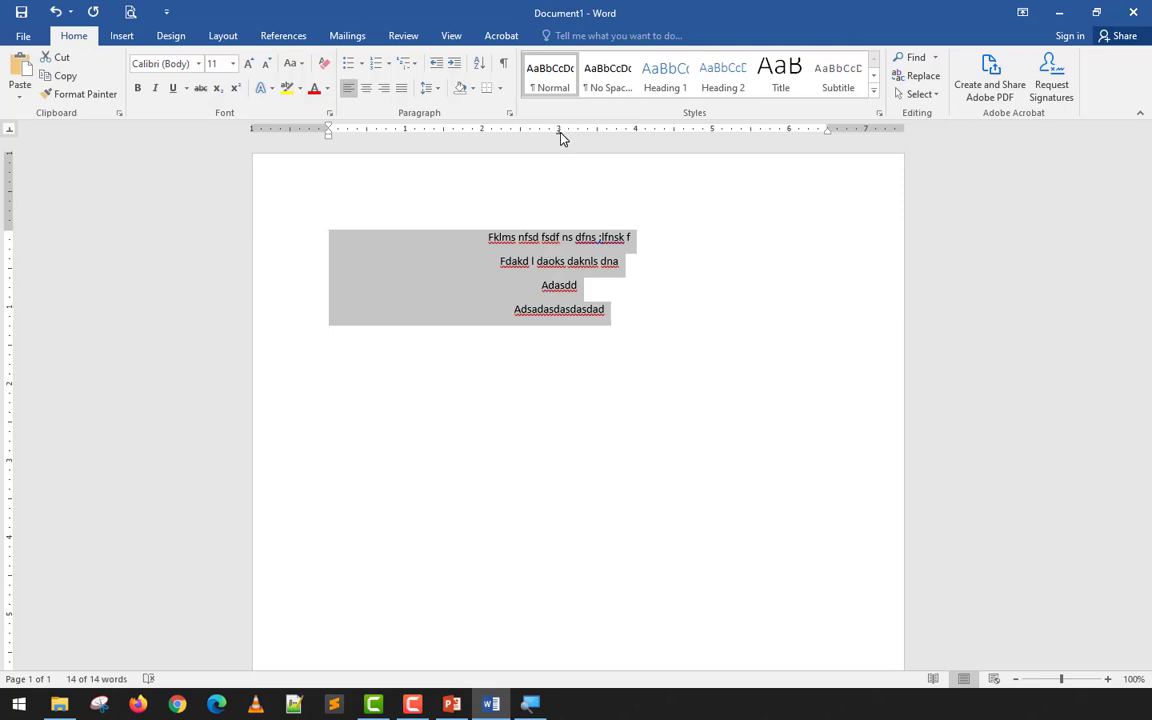
pyautogui.moveTo(560, 136); pyautogui.dragTo(434, 140)
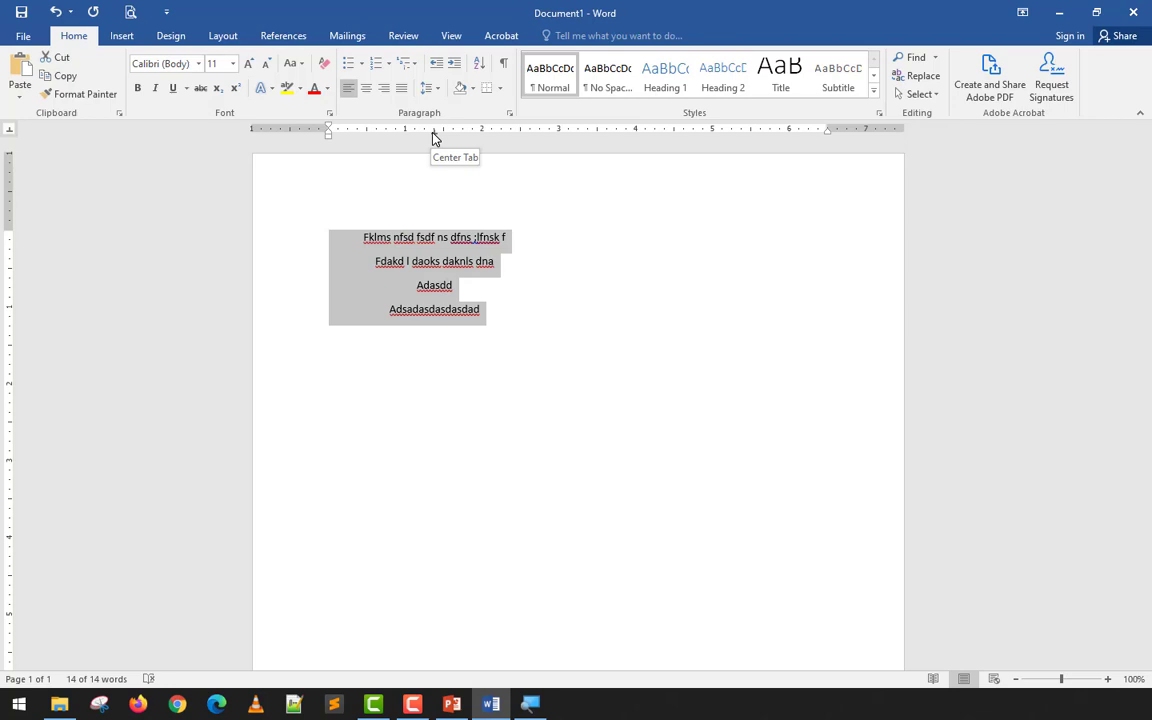
pyautogui.click(452, 282)
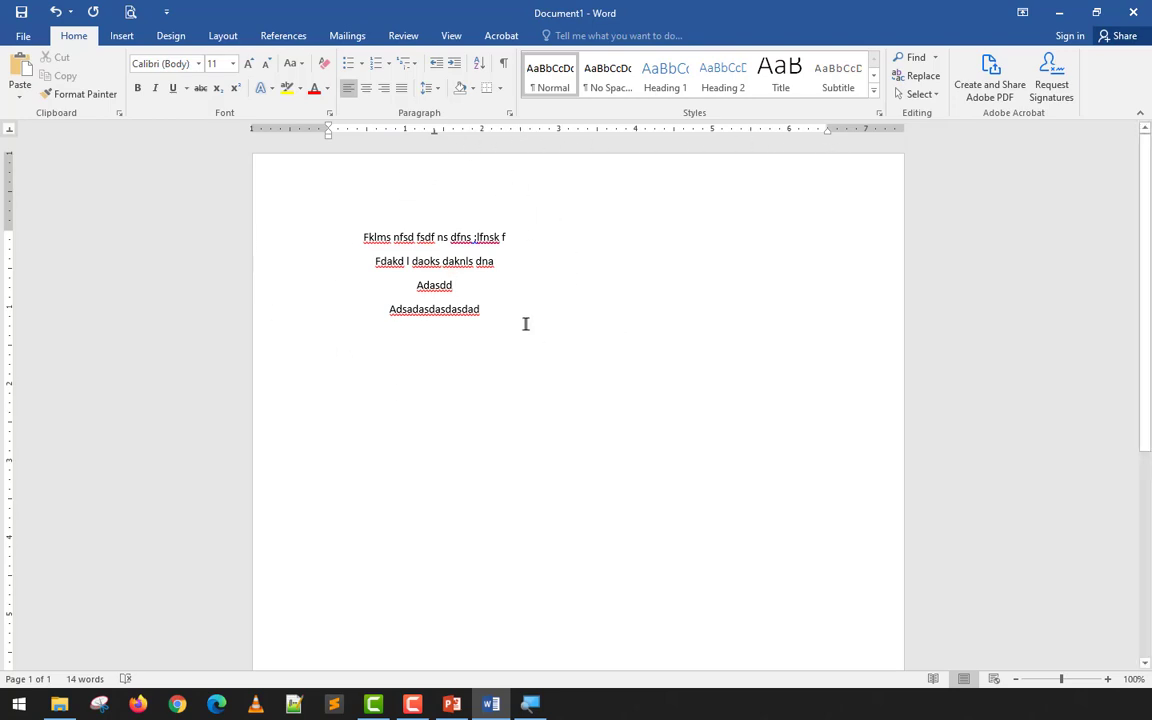
# Delete the four centred placeholder lines and remove their center tab stops from the ruler
pyautogui.moveTo(512, 311); pyautogui.dragTo(300, 238)
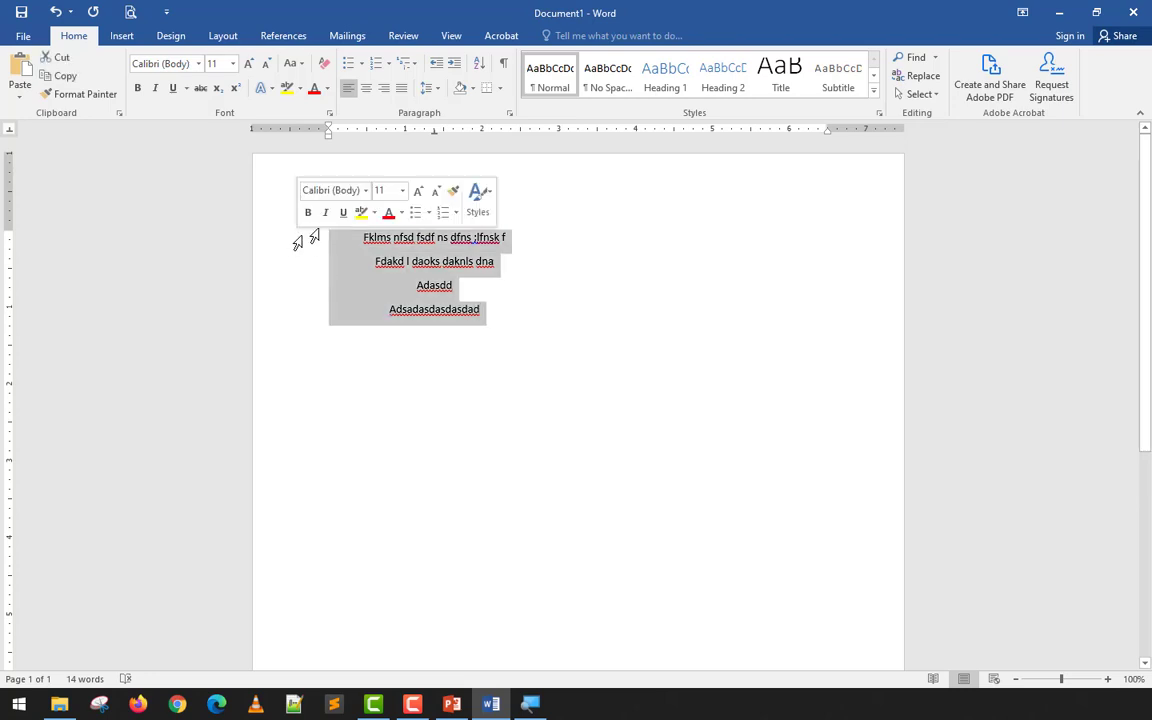
pyautogui.moveTo(433, 134); pyautogui.dragTo(429, 195)
pyautogui.press('Delete')
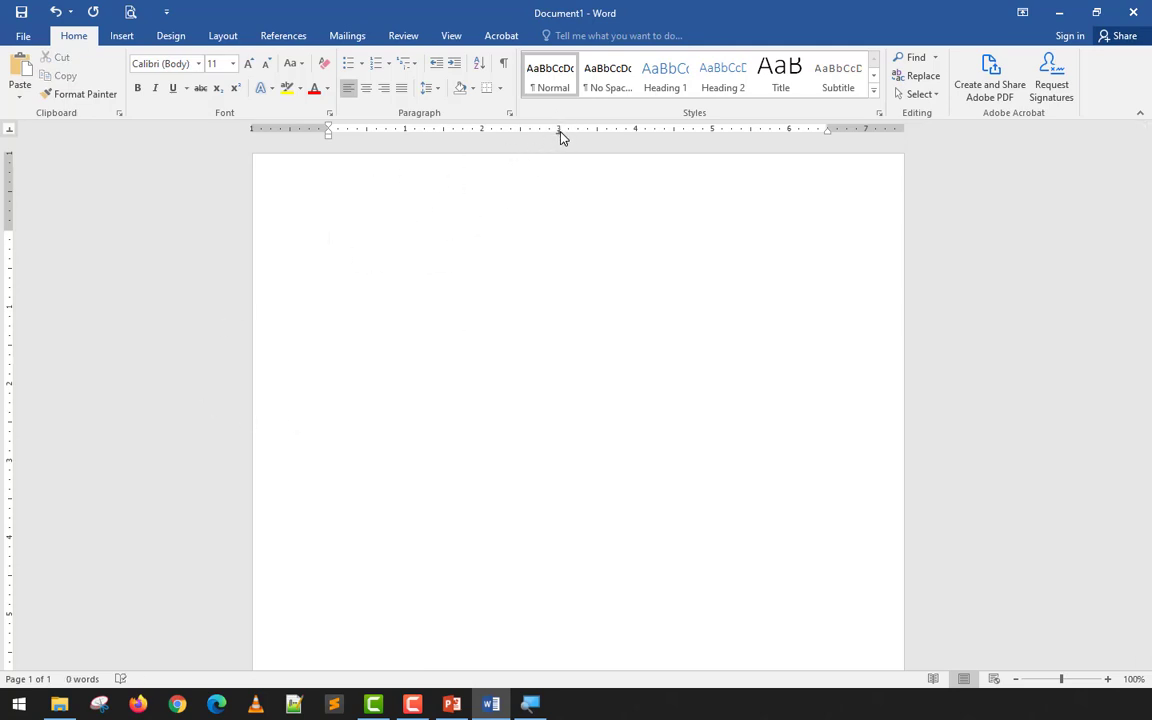
pyautogui.moveTo(559, 133); pyautogui.dragTo(562, 183)
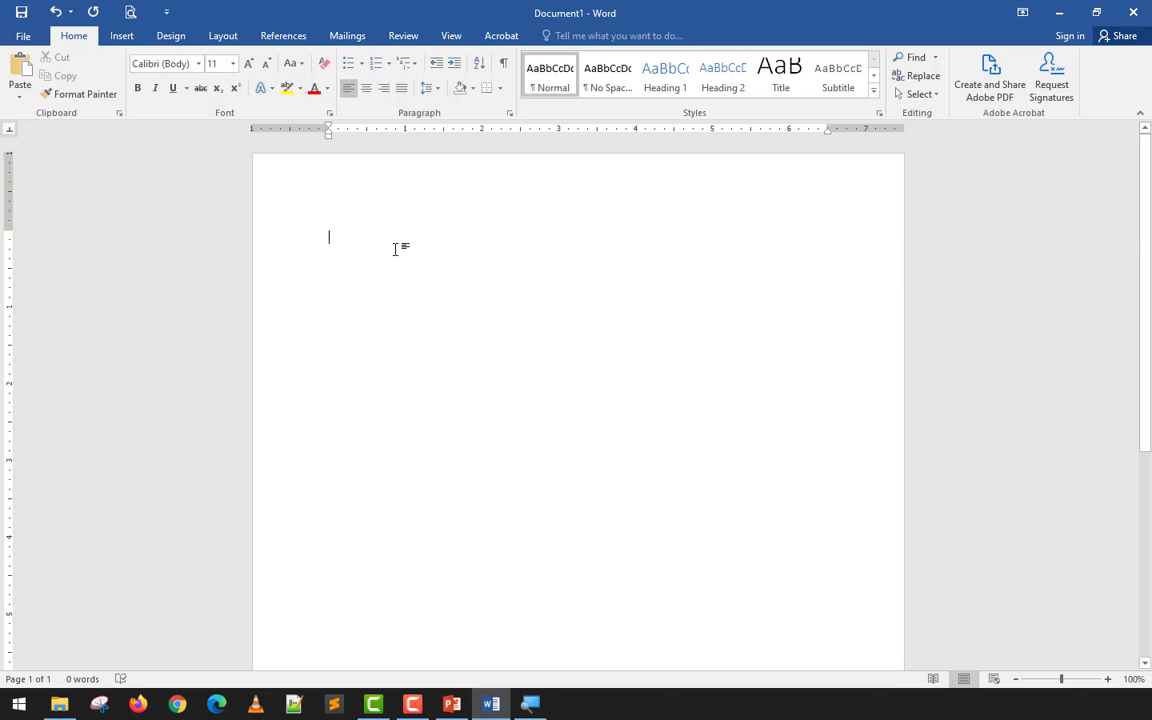
# Write short placeholder lines without any tab stop set and clear them all
pyautogui.write('Adas')
pyautogui.press('Return')
pyautogui.write('Dasd')
pyautogui.press('Return')
pyautogui.write('Asd')
pyautogui.press('Return')
pyautogui.write('Asd')
pyautogui.press('Return')
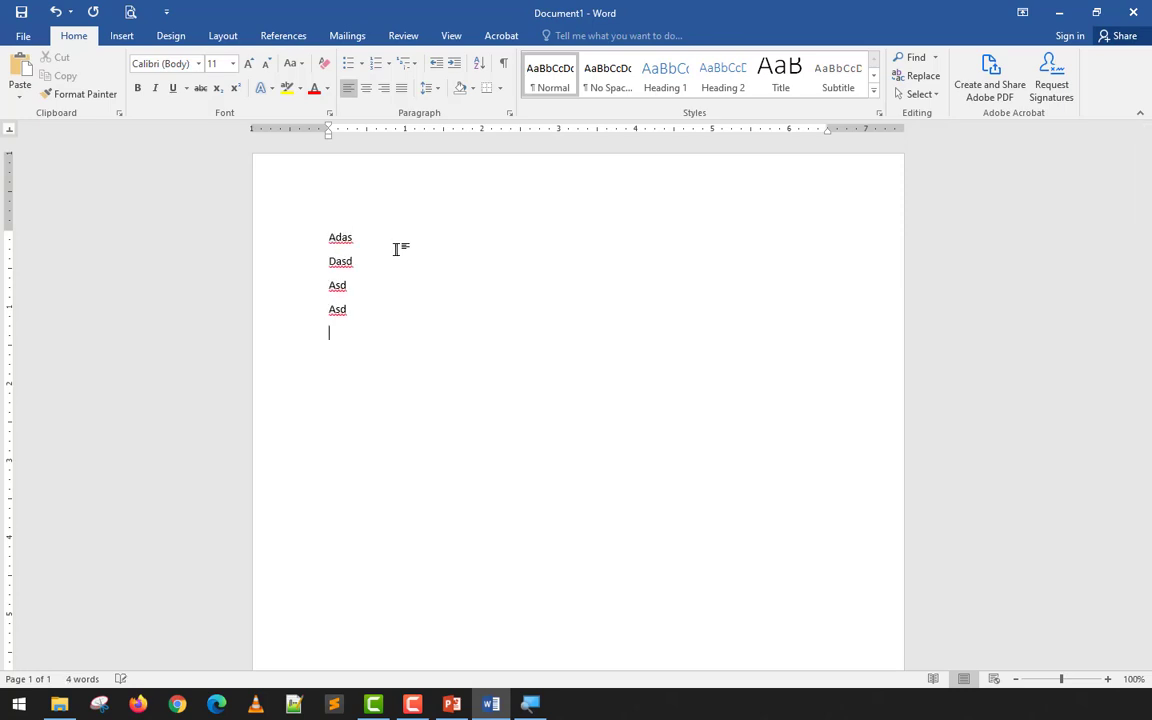
pyautogui.hotkey('ctrl', 'a')
pyautogui.press('BackSpace')
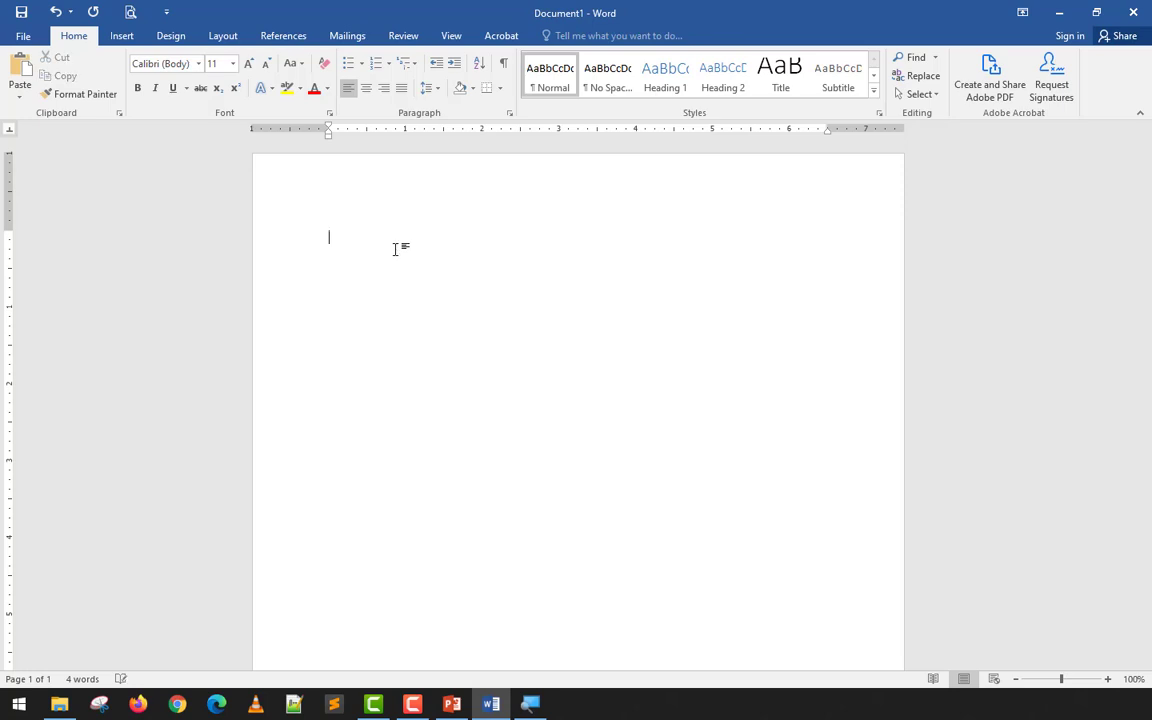
pyautogui.write('dads ad ad asda sd')
pyautogui.hotkey('ctrl', 'a')
pyautogui.press('BackSpace')
# Set a right tab stop at 6 inches and write four placeholder lines aligned to it
pyautogui.click(789, 131)
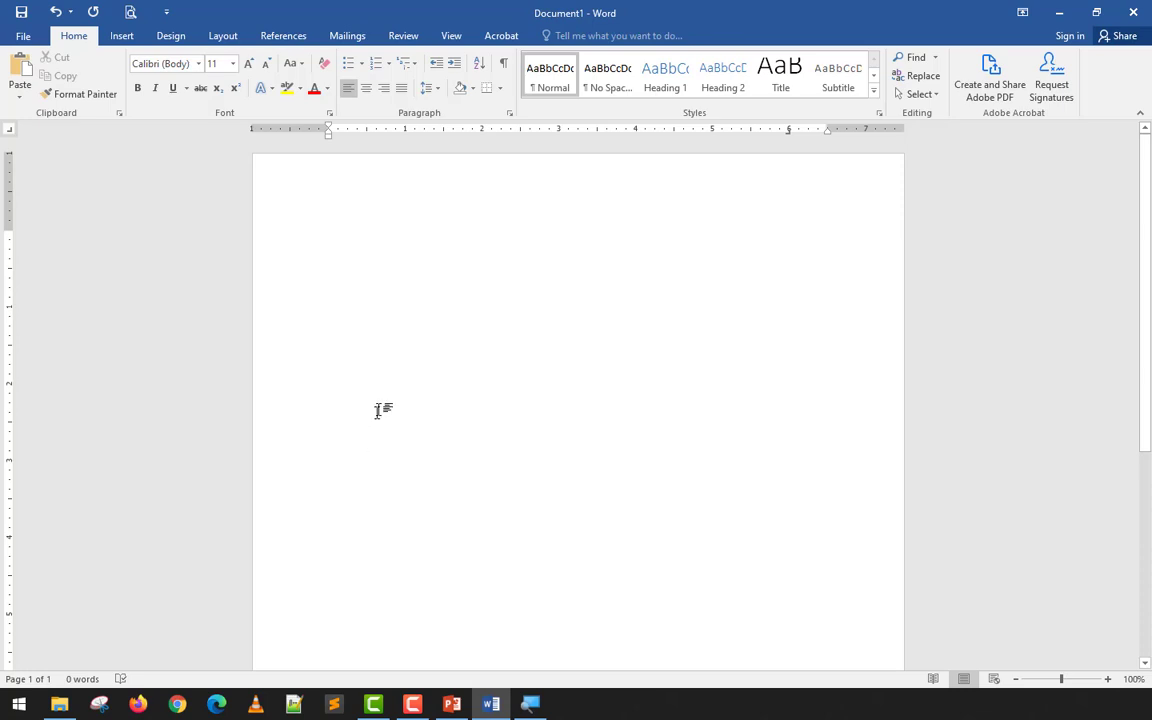
pyautogui.press('Tab')
pyautogui.write('Dak dna dna dna d As')
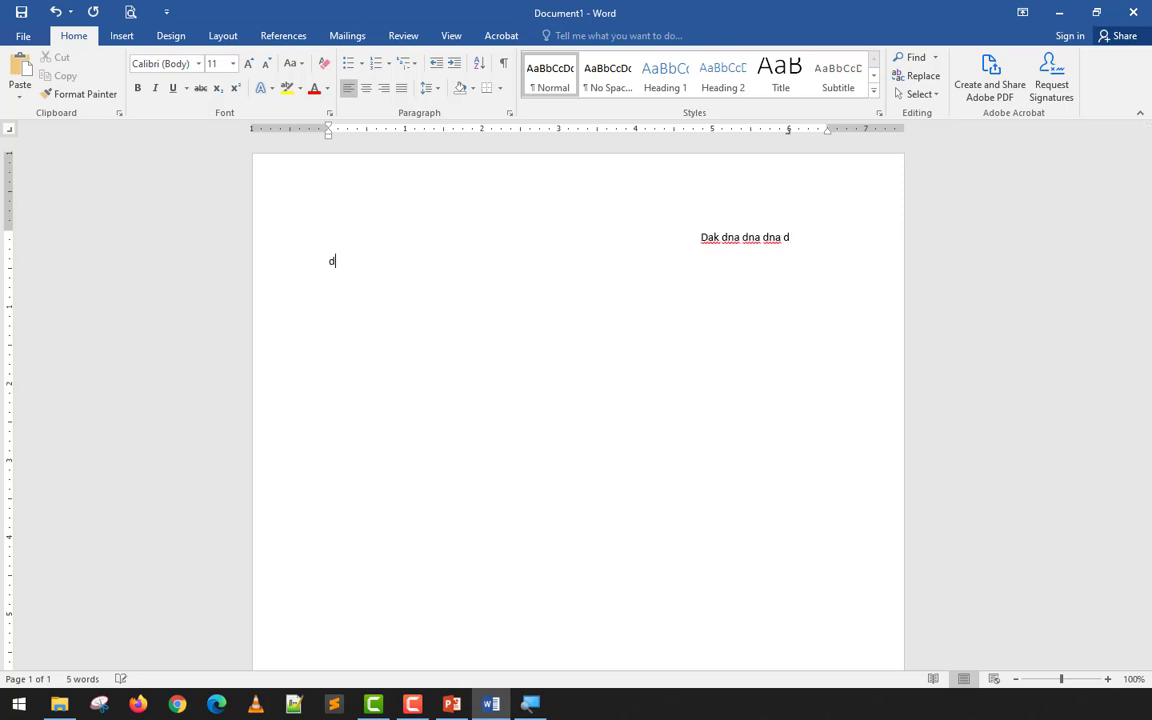
pyautogui.write('dlad asd k ')
pyautogui.write('Asdlkj askld jad')
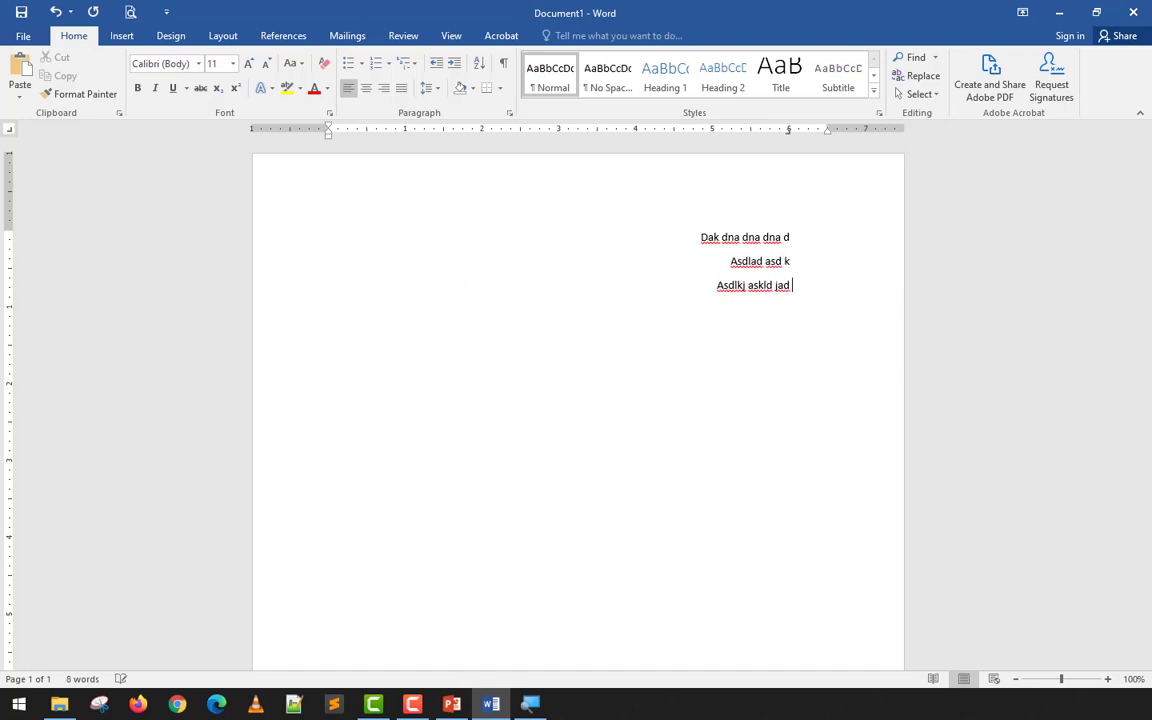
pyautogui.press('Return')
pyautogui.write('Sada;s djas;ld a d')
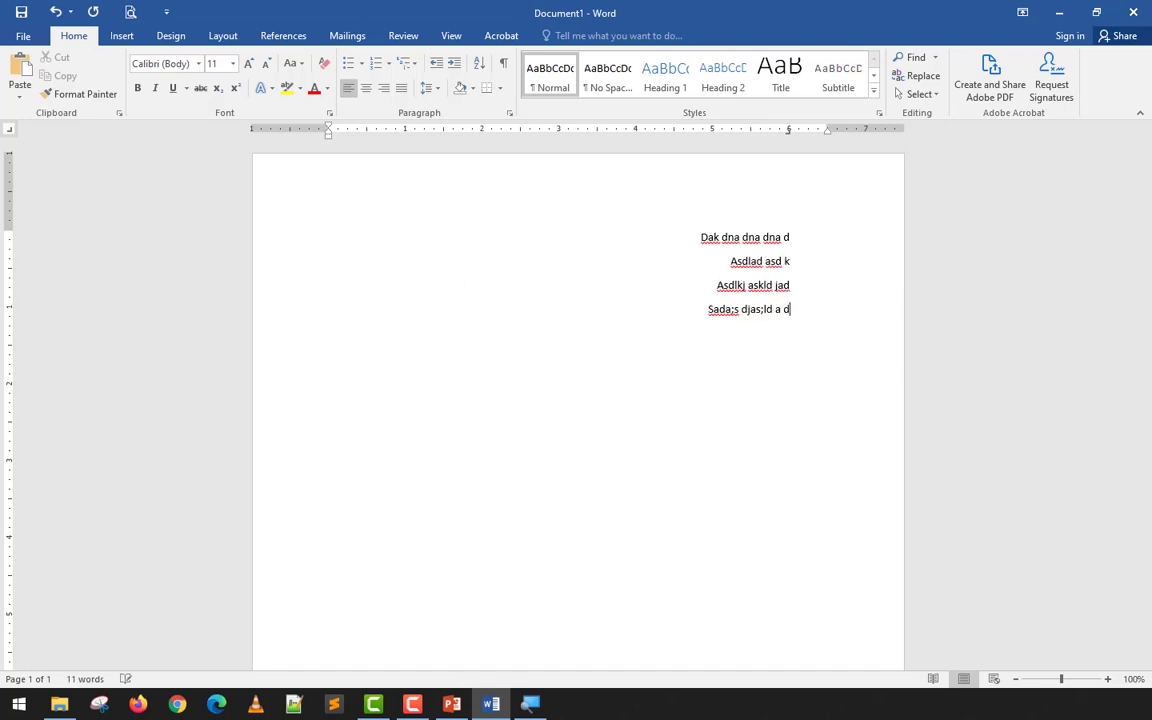
# Add three placeholder lines at the left margin below the four right-aligned lines, without using the tab stop
pyautogui.press('Return')
pyautogui.write('ddakd jak dkla d')
pyautogui.press('Return')
pyautogui.write('Dasd ajdn alk')
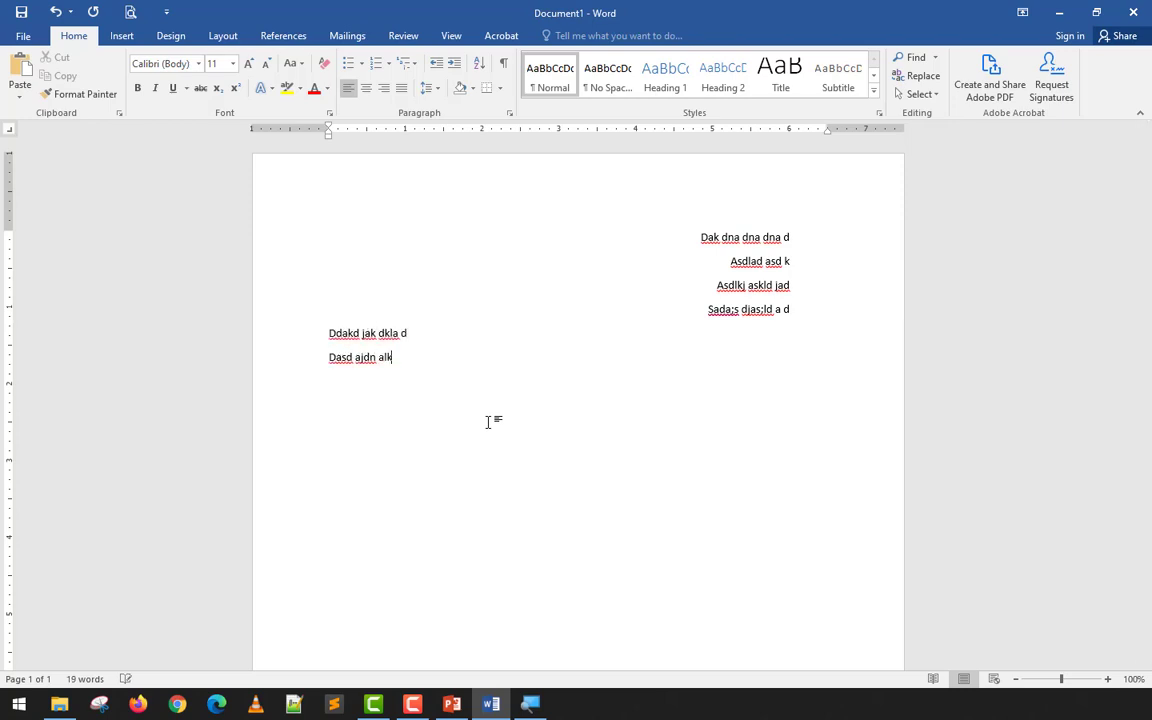
pyautogui.write('sd')
pyautogui.press('Return')
pyautogui.write('Asdkas jd;ka sdjas')
pyautogui.press('Return')
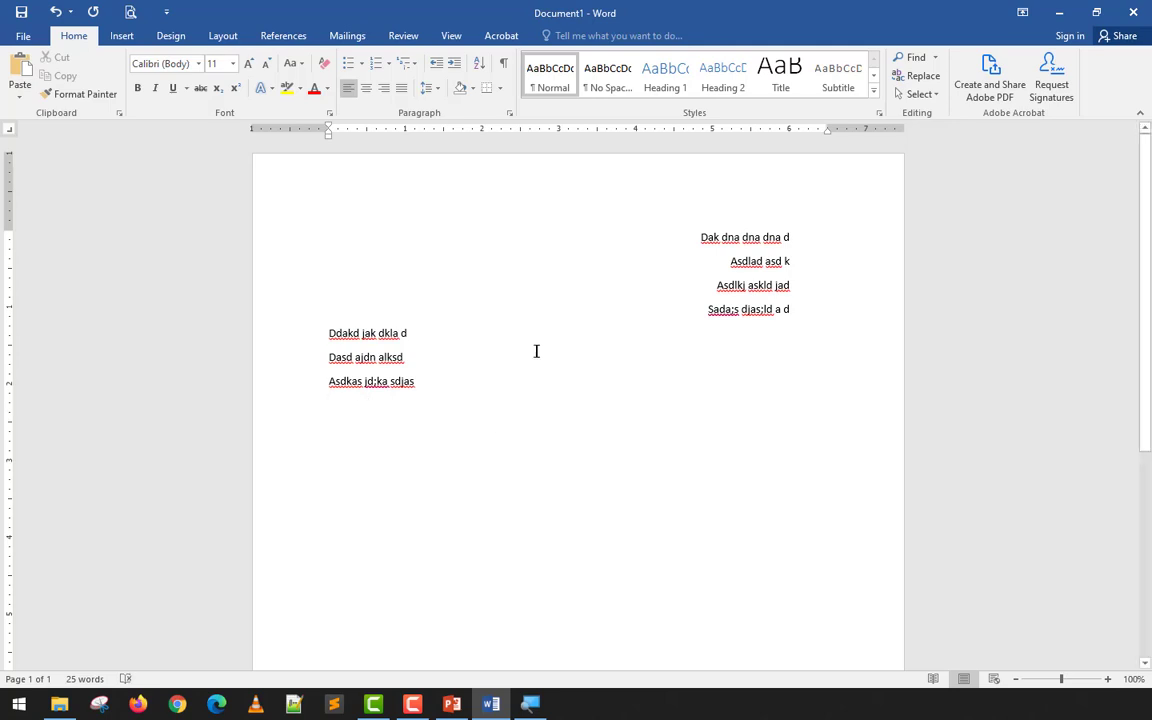
# Move the right tab stop of the four right-aligned placeholder lines to about 6.4 inches on the ruler
pyautogui.click(748, 263)
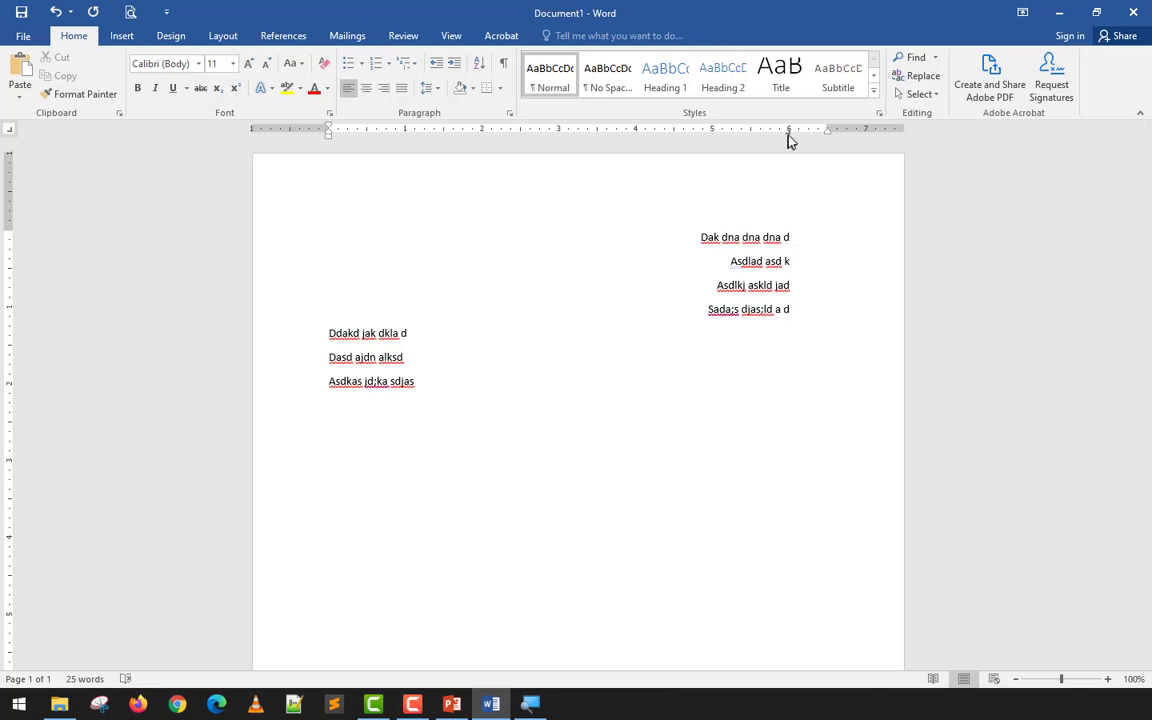
pyautogui.moveTo(792, 298); pyautogui.dragTo(702, 236)
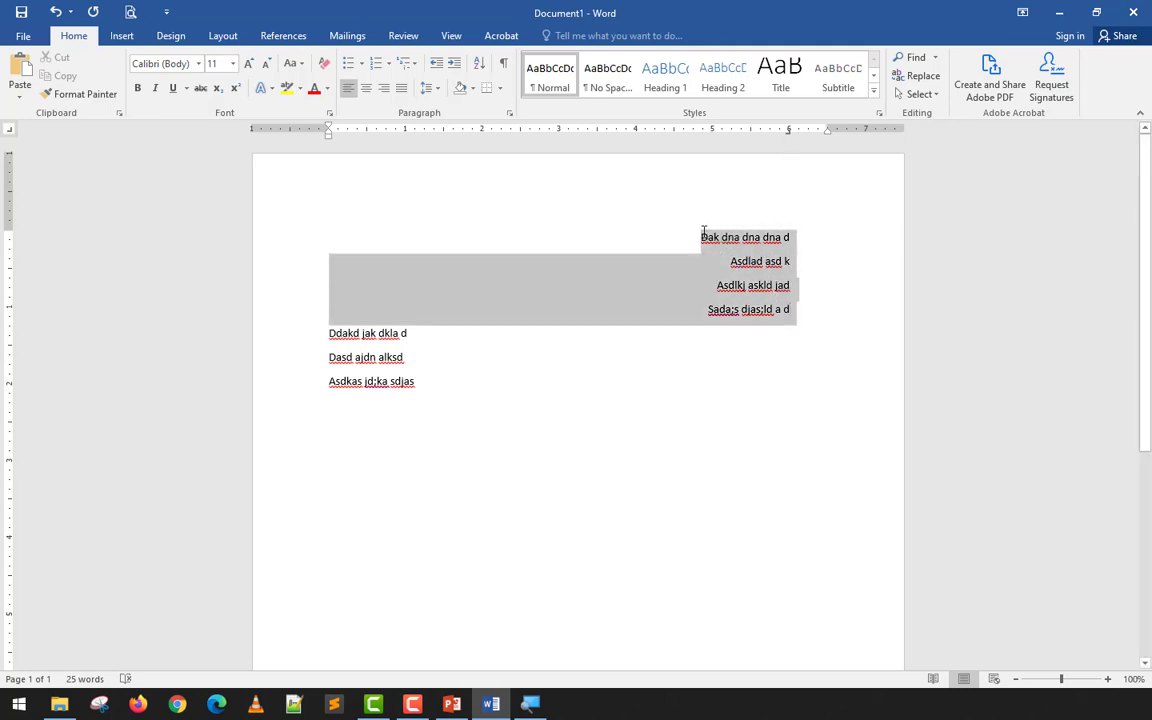
pyautogui.moveTo(790, 139); pyautogui.dragTo(818, 136)
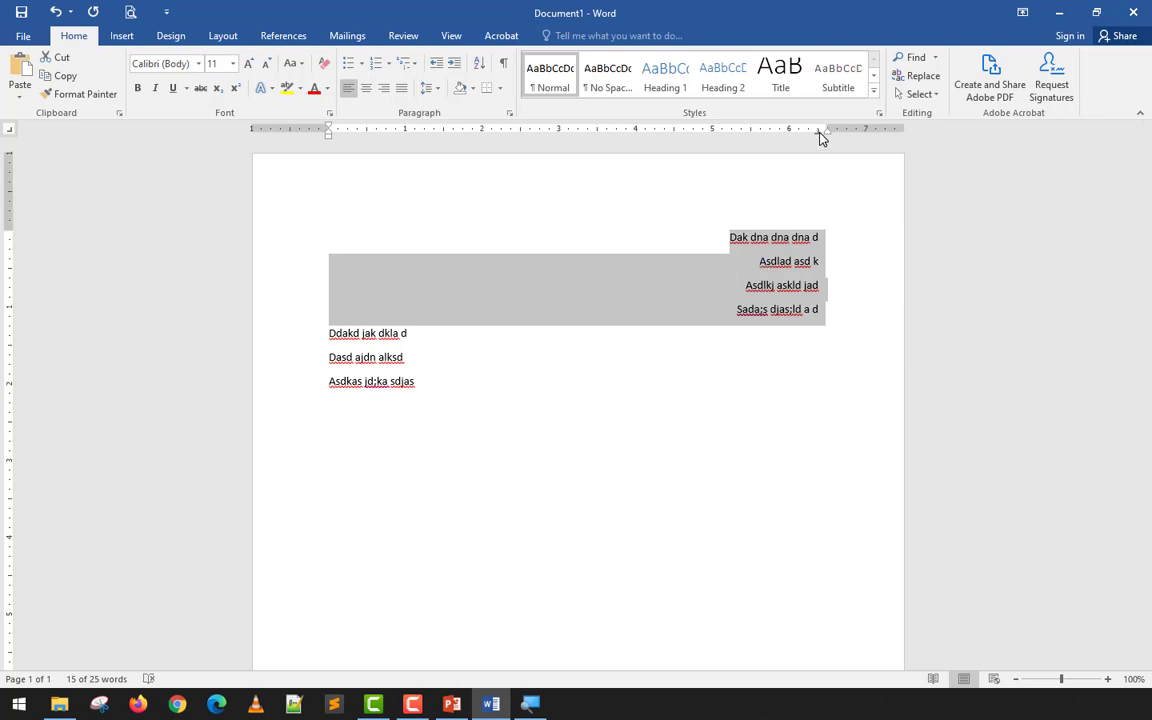
# Delete all the placeholder lines in the document
pyautogui.click(646, 375)
pyautogui.hotkey('ctrl', 'a')
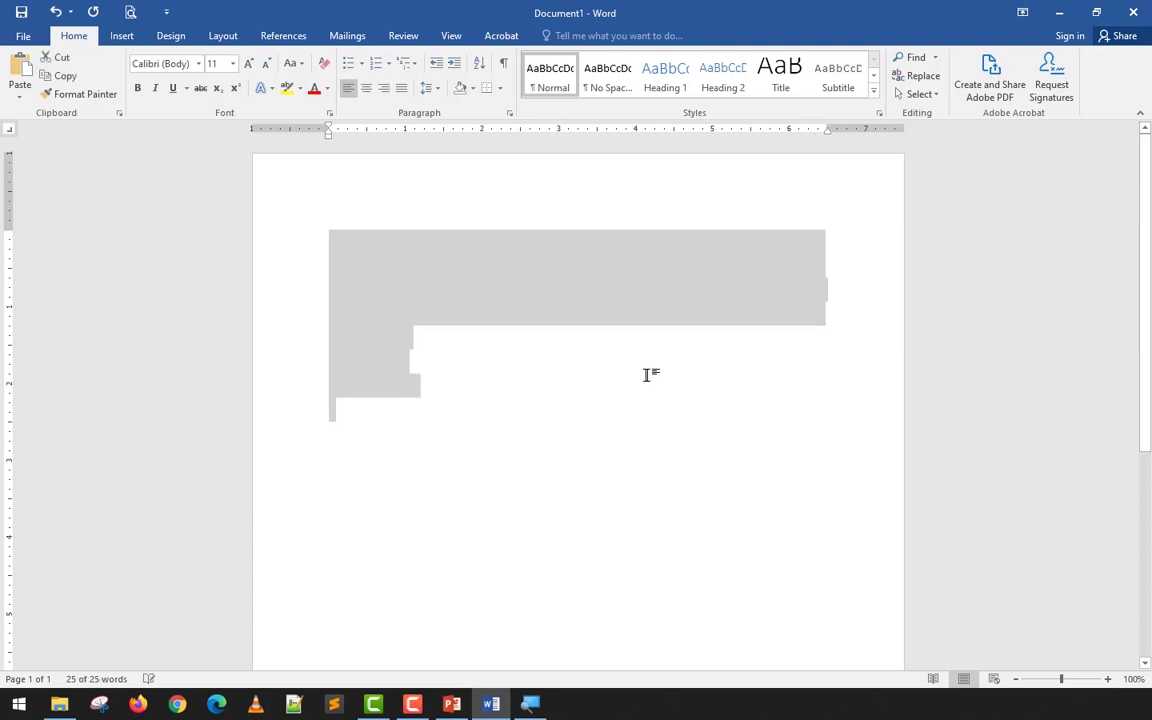
pyautogui.press('Delete')
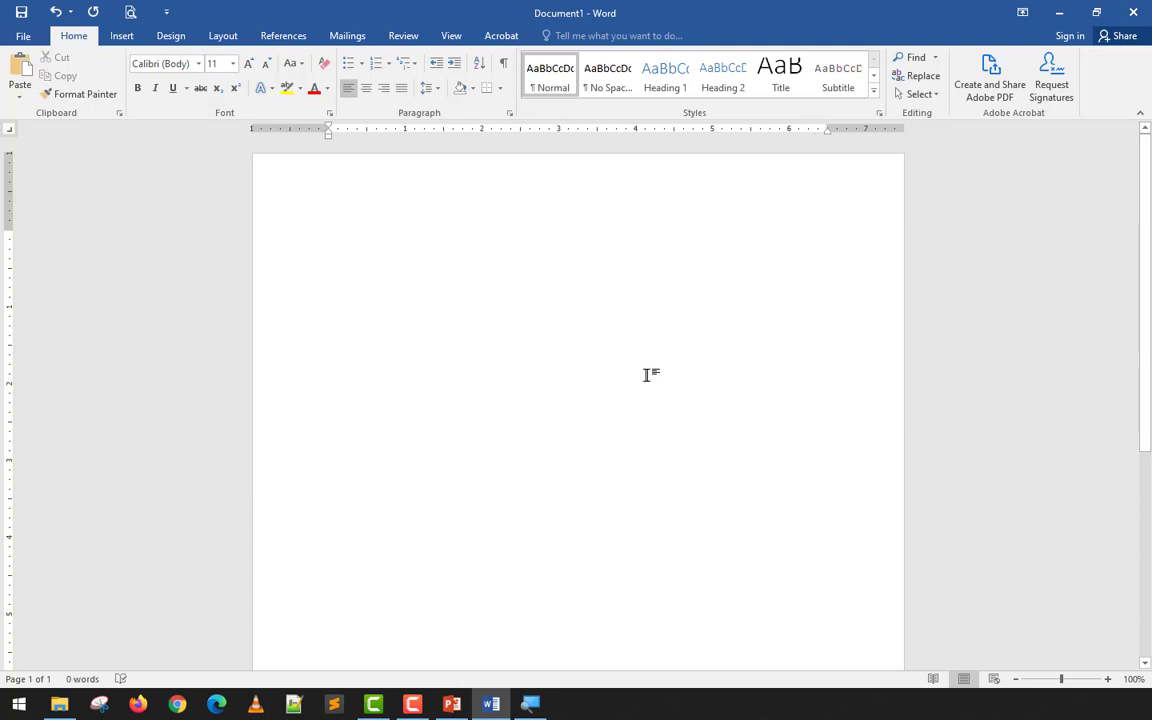
# Write the placeholder entry "Ja dalk djka djakl; jd;ka jd" and set a right tab stop at about 6.4 inches
pyautogui.write('Intro')
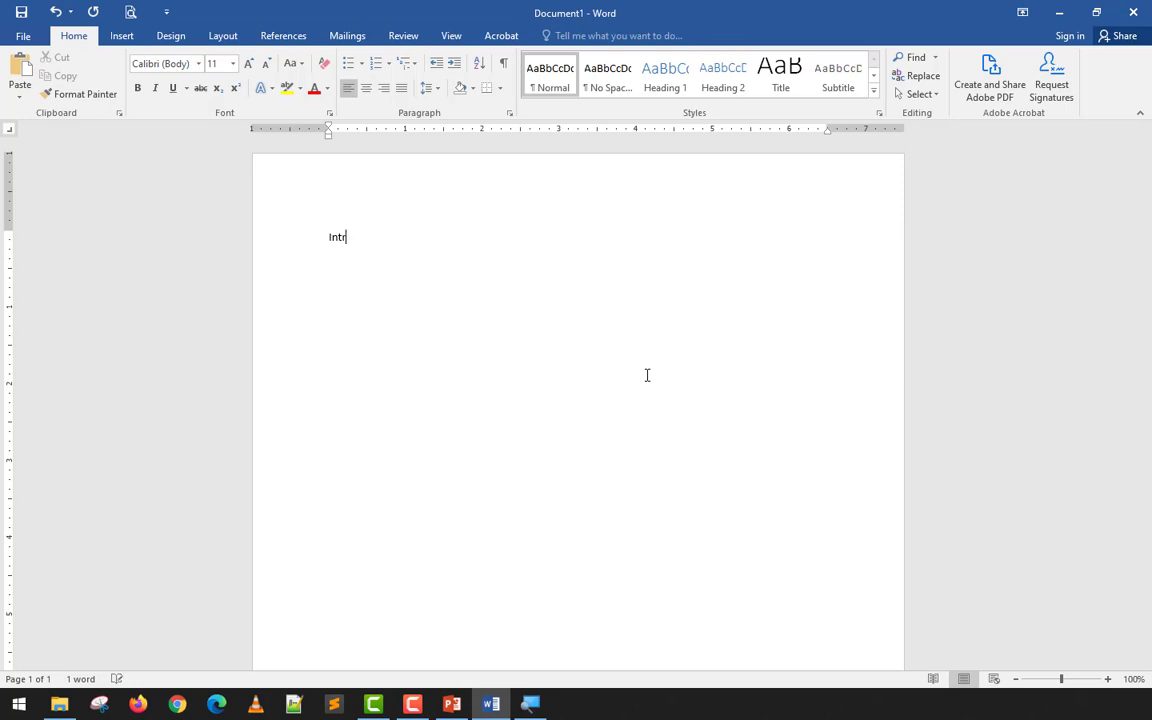
pyautogui.hotkey('ctrl', 'a')
pyautogui.write('Ja dalk djka ')
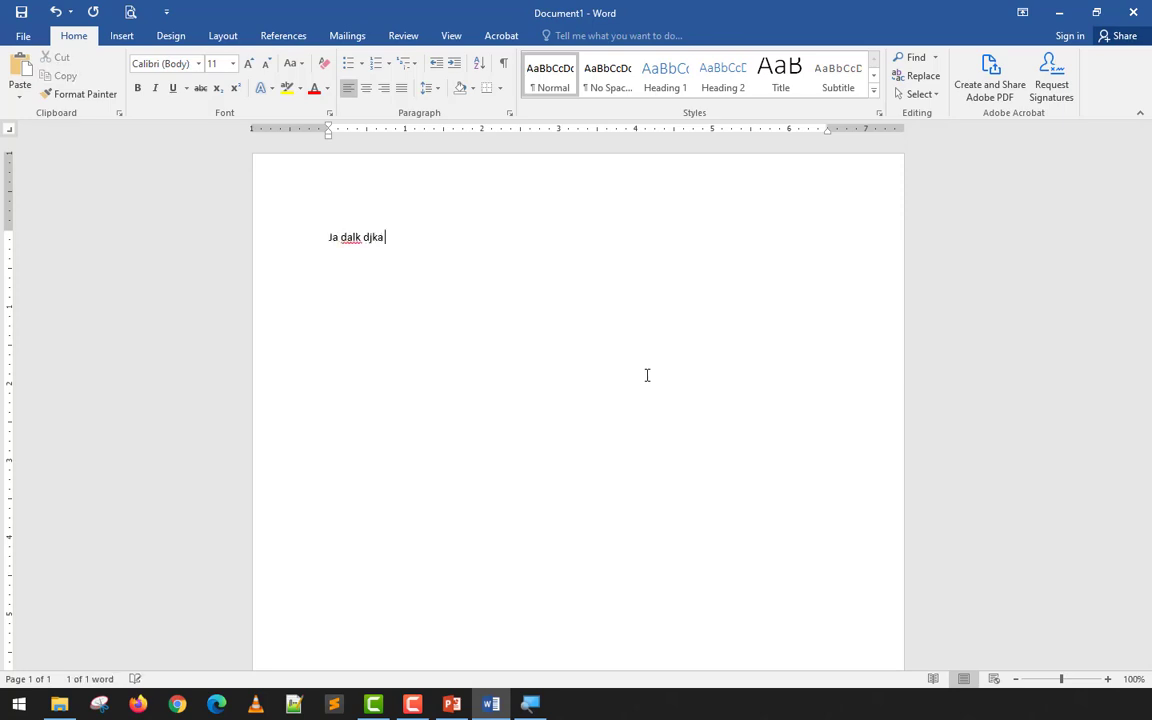
pyautogui.write('djakl; jd;ka jd')
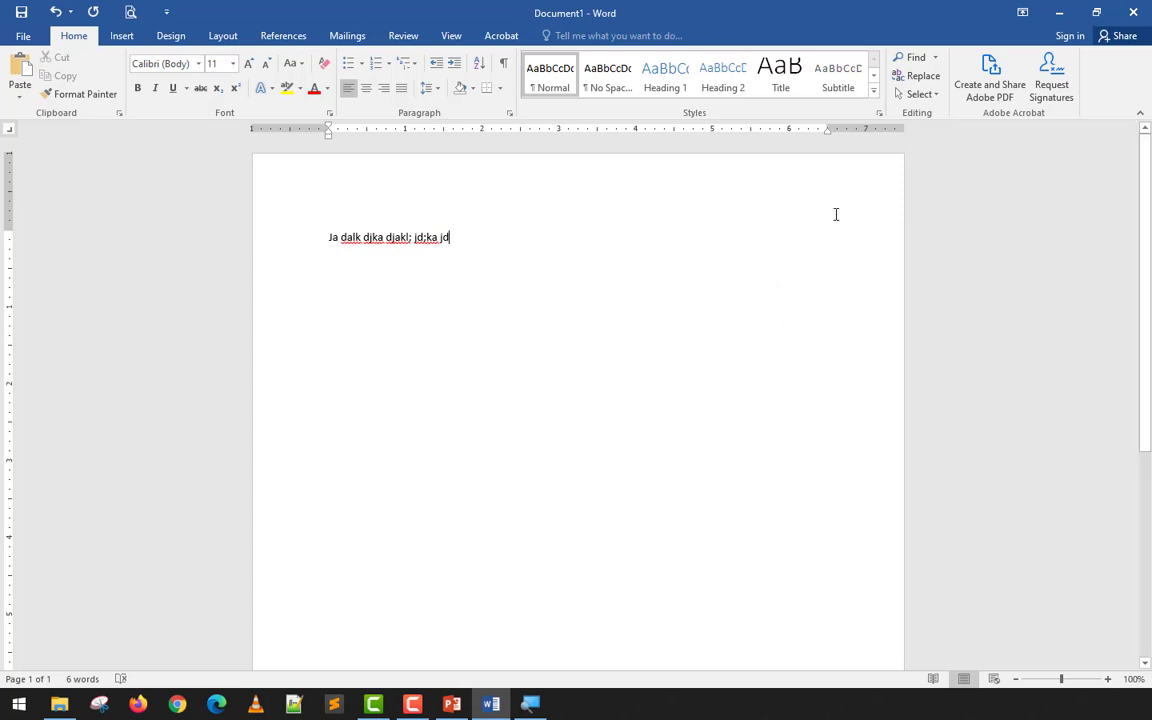
pyautogui.click(817, 133)
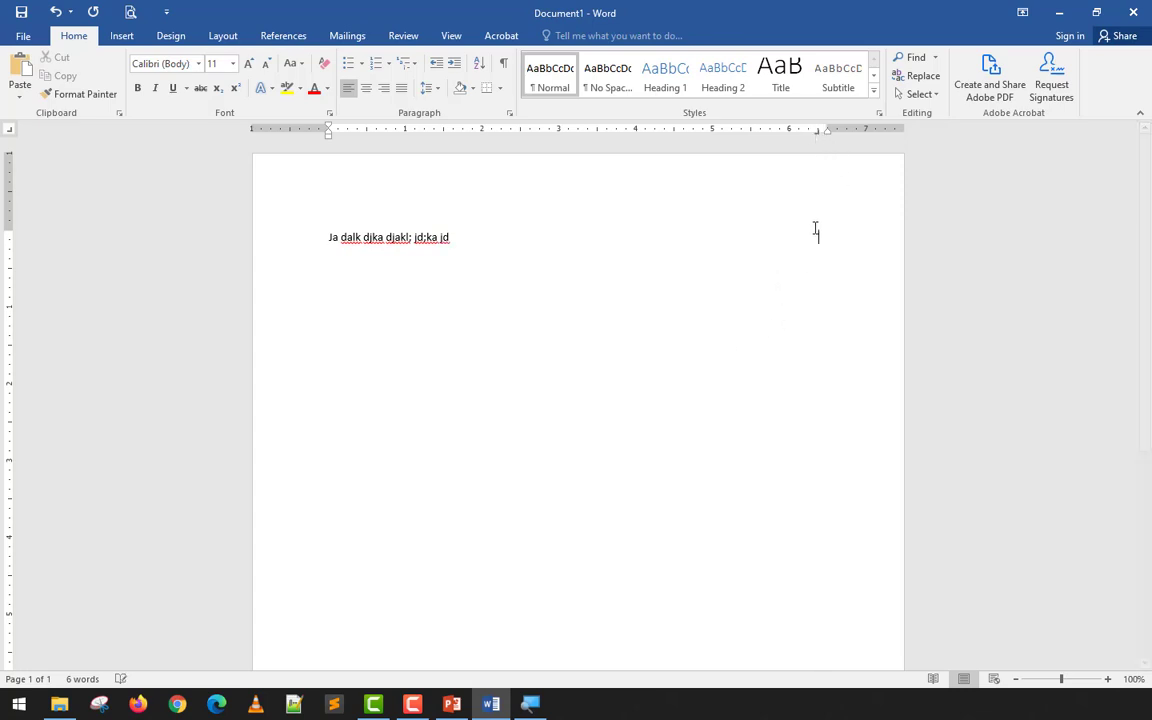
# Complete a four-line list with entries Sdsadsadfs, Dsadadasd and Dasdadad, aligning the numbers 1, 2, 300 and 12 to the right tab stop
pyautogui.press('Return')
pyautogui.write('sdsadsadfs')
pyautogui.press('Tab')
pyautogui.write('ads')
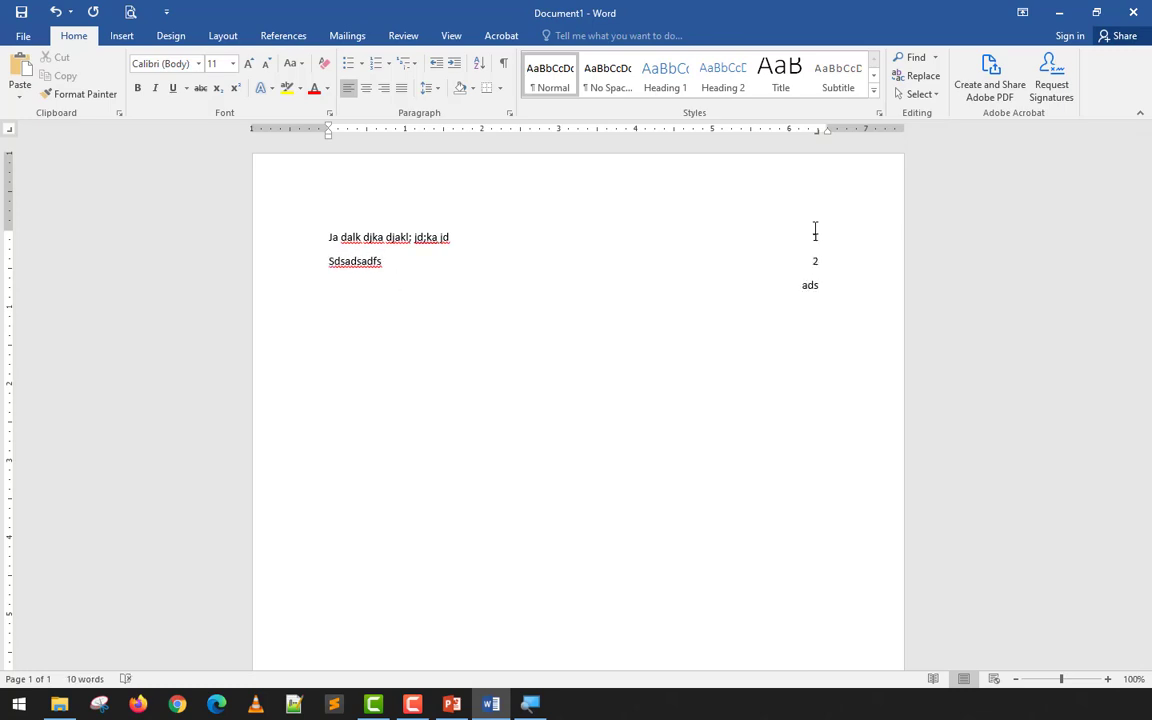
pyautogui.press('BackSpace')
pyautogui.write('sadadasd')
pyautogui.press('Tab')
pyautogui.write('.')
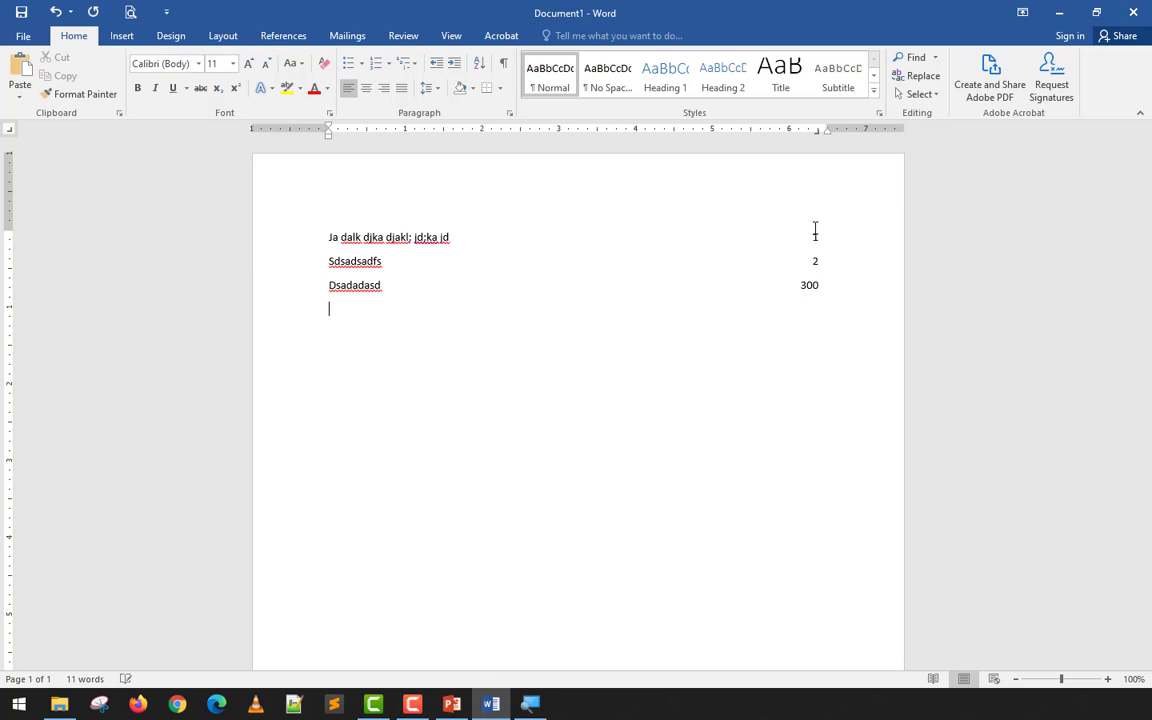
pyautogui.write('Dasdadad')
pyautogui.press('Tab')
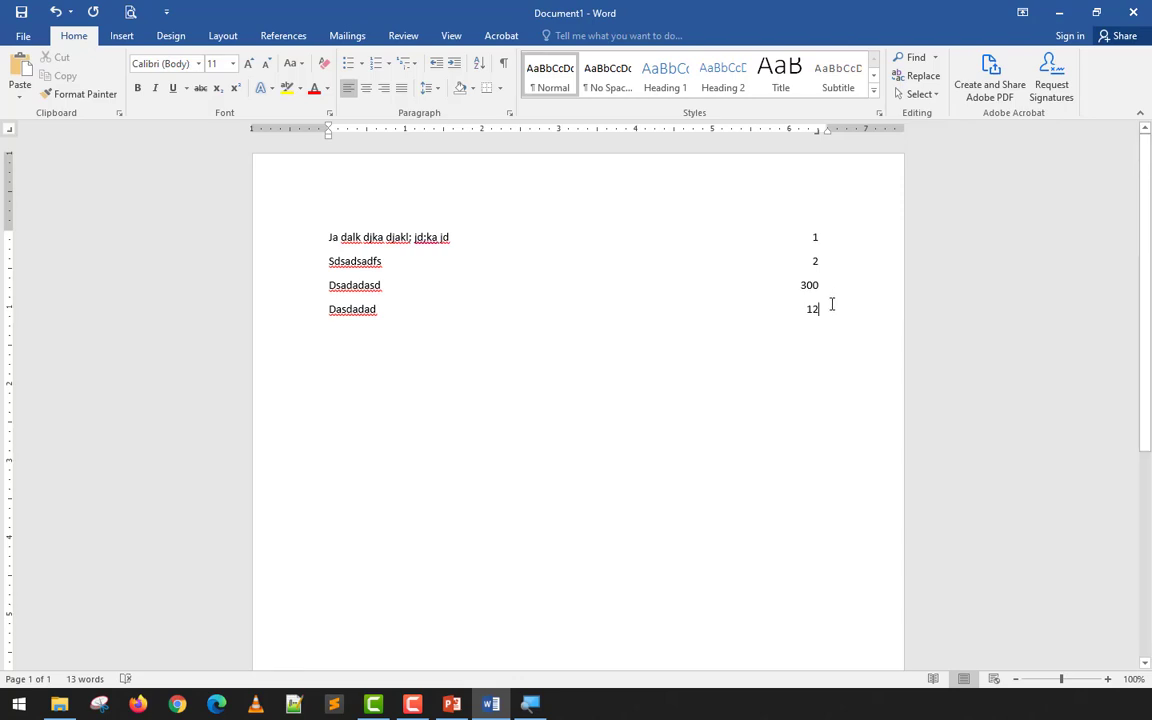
# Delete the four list lines and remove the right tab stop from the ruler
pyautogui.hotkey('ctrl', 'a')
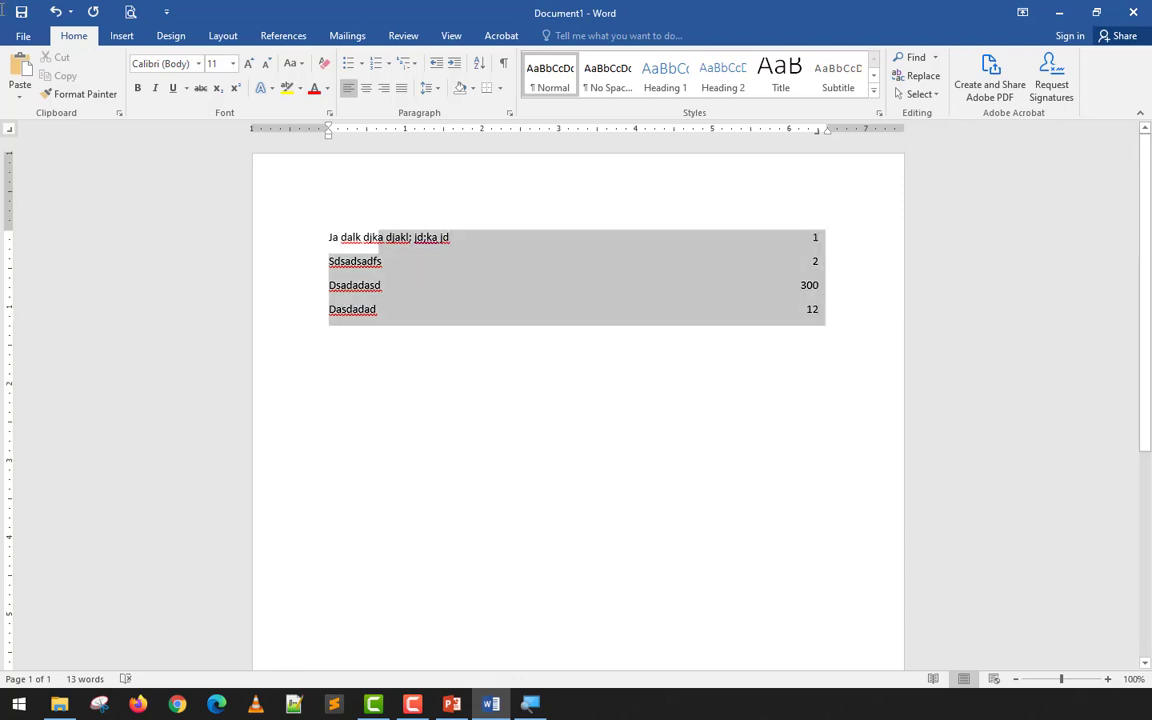
pyautogui.press('Delete')
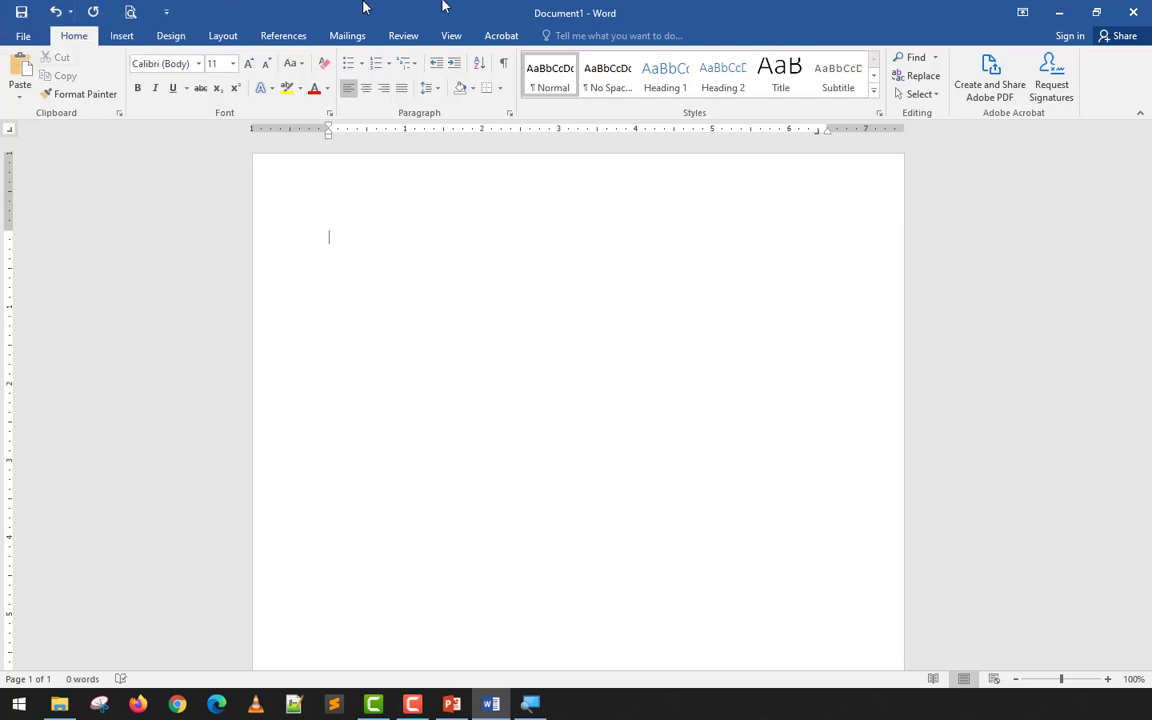
pyautogui.moveTo(820, 134); pyautogui.dragTo(820, 147)
# Set a decimal tab stop at 3 inches and enter 1245.25, 25455.532 and 154854.1 on separate lines aligned to it
pyautogui.click(8, 133)
pyautogui.click(7, 134)
pyautogui.click(558, 130)
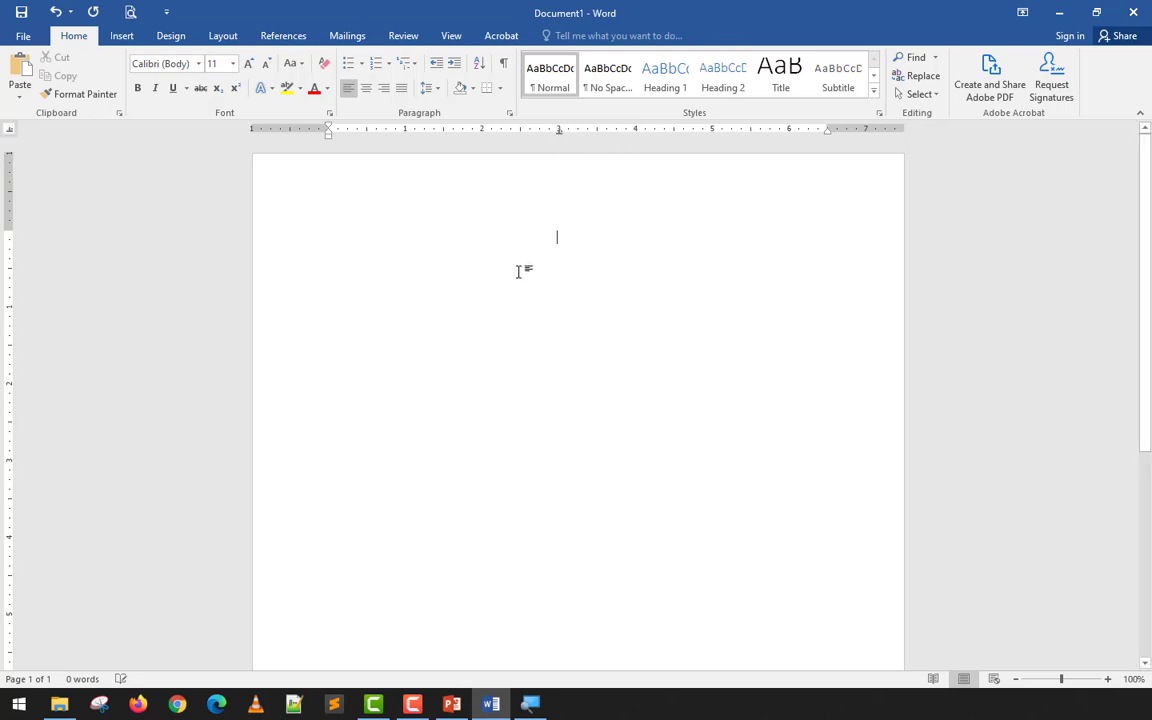
pyautogui.press('Tab')
pyautogui.write('1245')
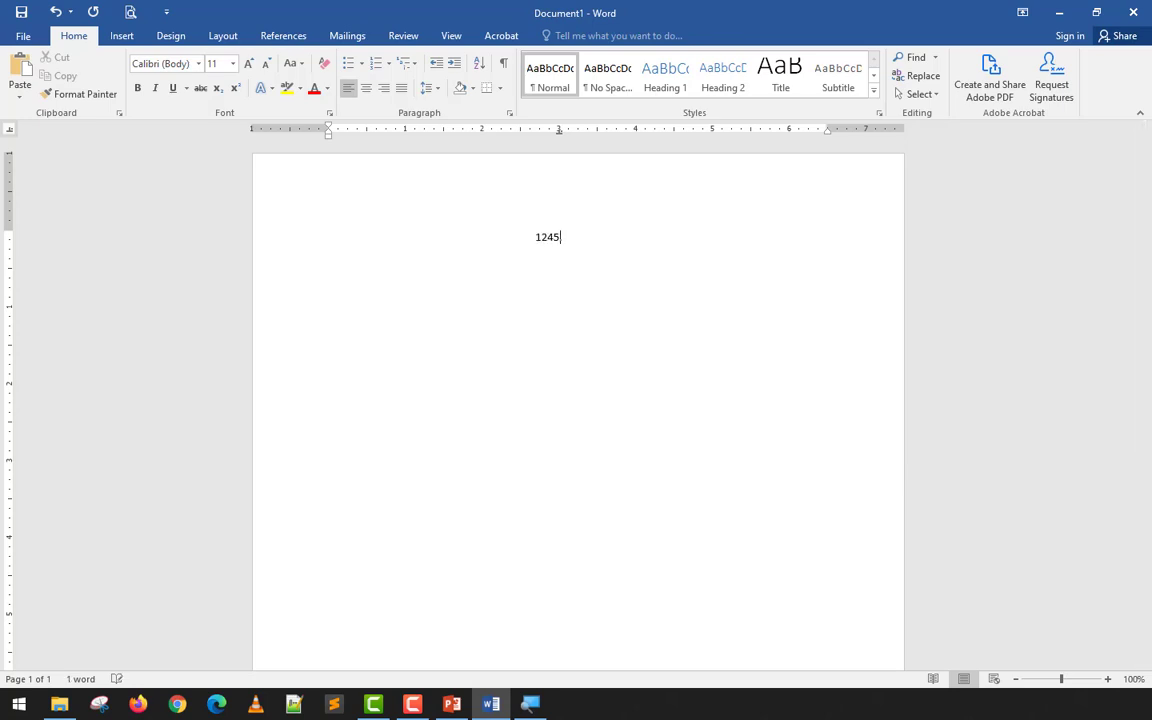
pyautogui.write('.25 25455.532 154854.1')
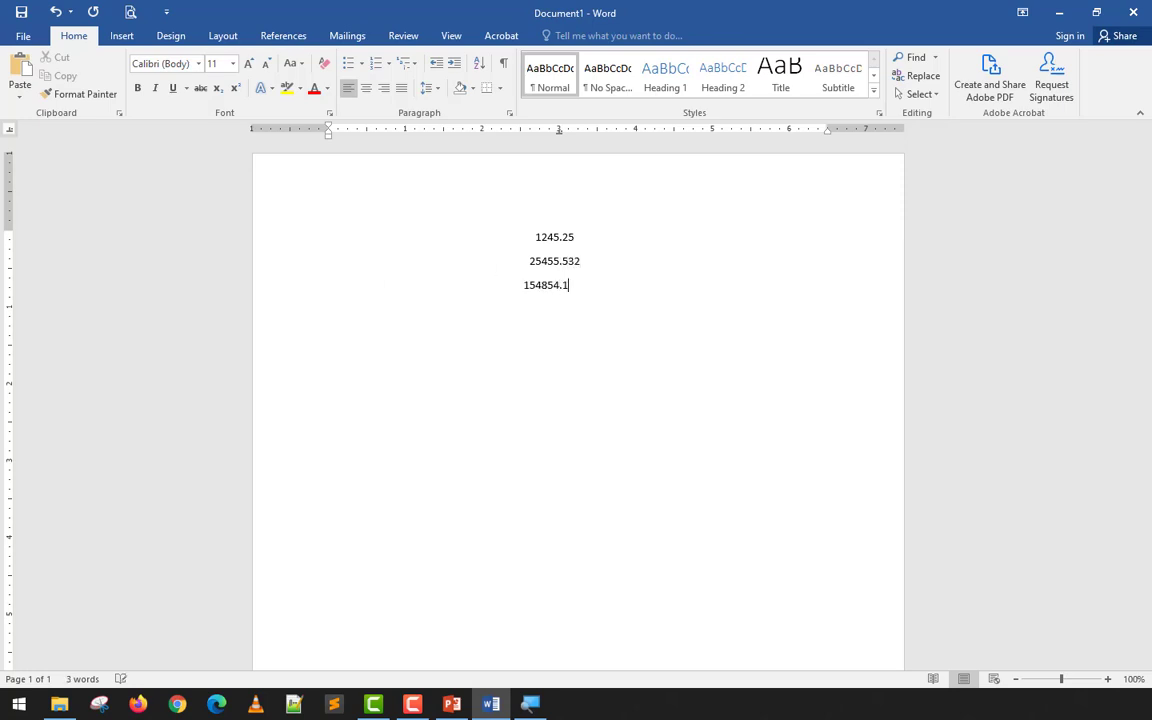
# Add 54515.0, 54554154 and 54545 on separate lines aligned to the decimal tab stop
pyautogui.write(' 54515')
pyautogui.write('.0 ')
pyautogui.write('54554154')
pyautogui.press('Return')
pyautogui.write('3')
pyautogui.press('BackSpace')
pyautogui.press('Tab')
pyautogui.write('54545')
pyautogui.press('Return')
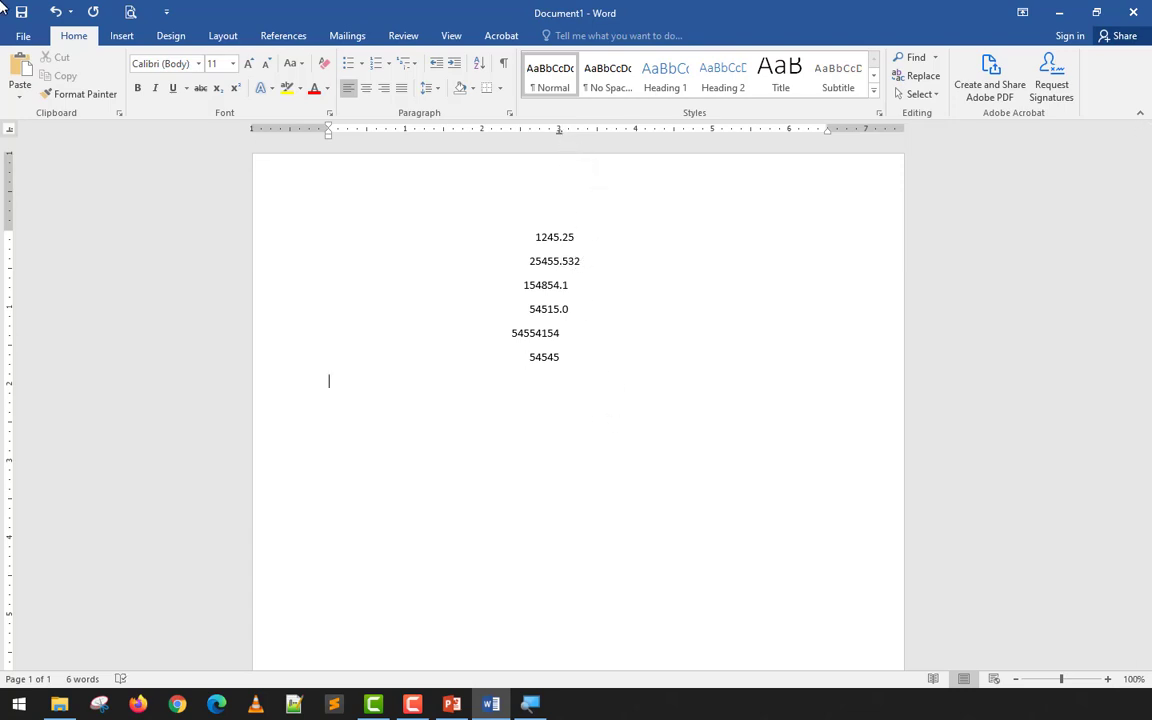
# Delete all the decimal-aligned numbers and clear their decimal tab stop
pyautogui.hotkey('ctrl', 'a')
pyautogui.press('BackSpace')
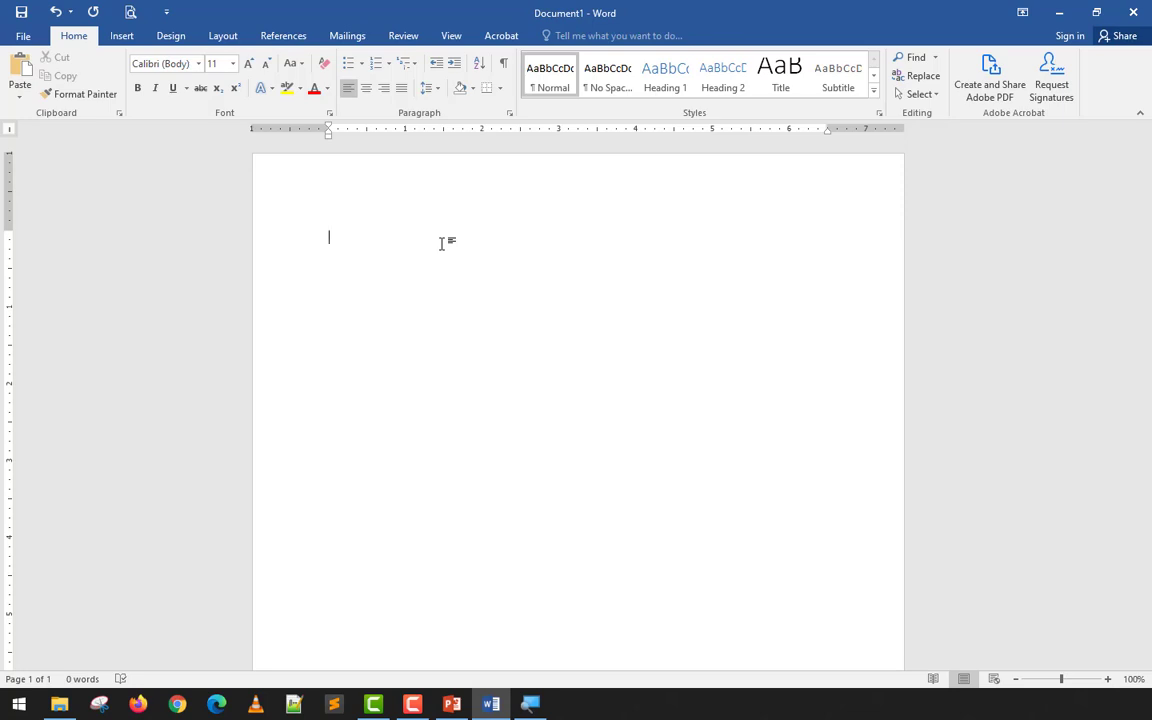
pyautogui.write('fjdshfsjfksdjf')
pyautogui.press('Tab')
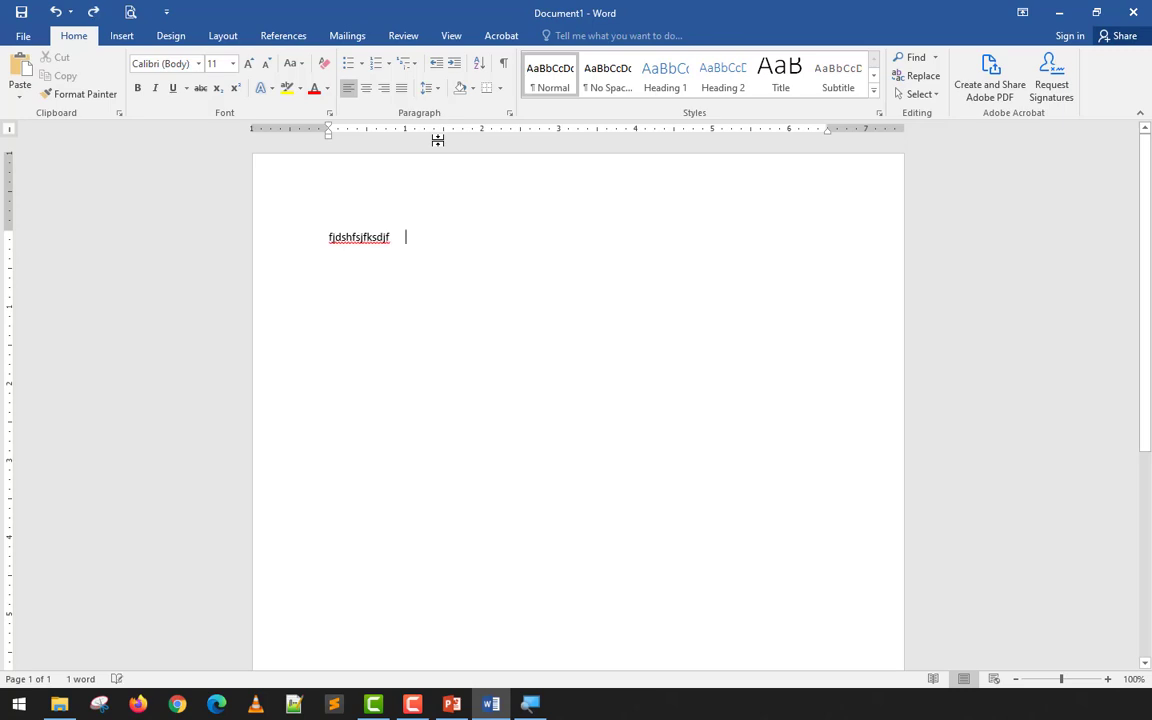
pyautogui.press('BackSpace')
pyautogui.press('BackSpace')
pyautogui.press('BackSpace')
pyautogui.press('BackSpace')
pyautogui.press('BackSpace')
pyautogui.press('BackSpace')
pyautogui.press('BackSpace')
pyautogui.press('BackSpace')
pyautogui.press('BackSpace')
pyautogui.press('BackSpace')
pyautogui.press('BackSpace')
pyautogui.press('BackSpace')
pyautogui.press('BackSpace')
pyautogui.press('BackSpace')
pyautogui.press('BackSpace')
# Write "Ddwdqdqwd", set a bar tab stop at 2 inches and add placeholder text in a second column beyond the bar
pyautogui.write('d')
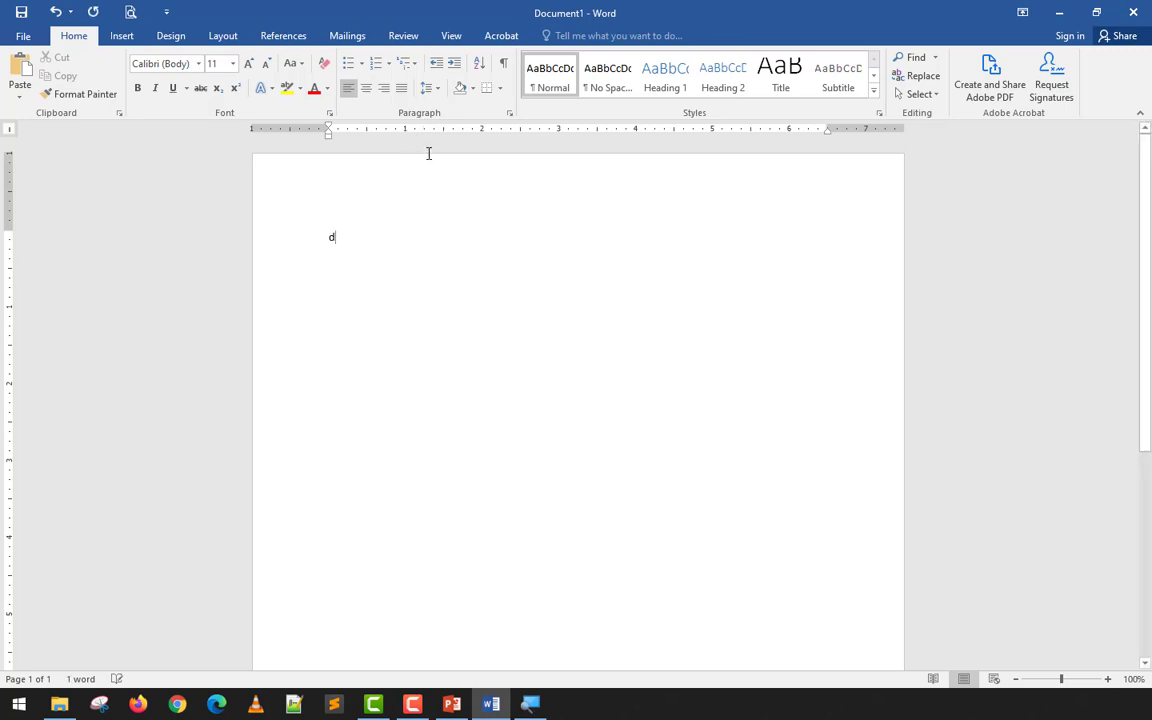
pyautogui.write('dwdqdqwd')
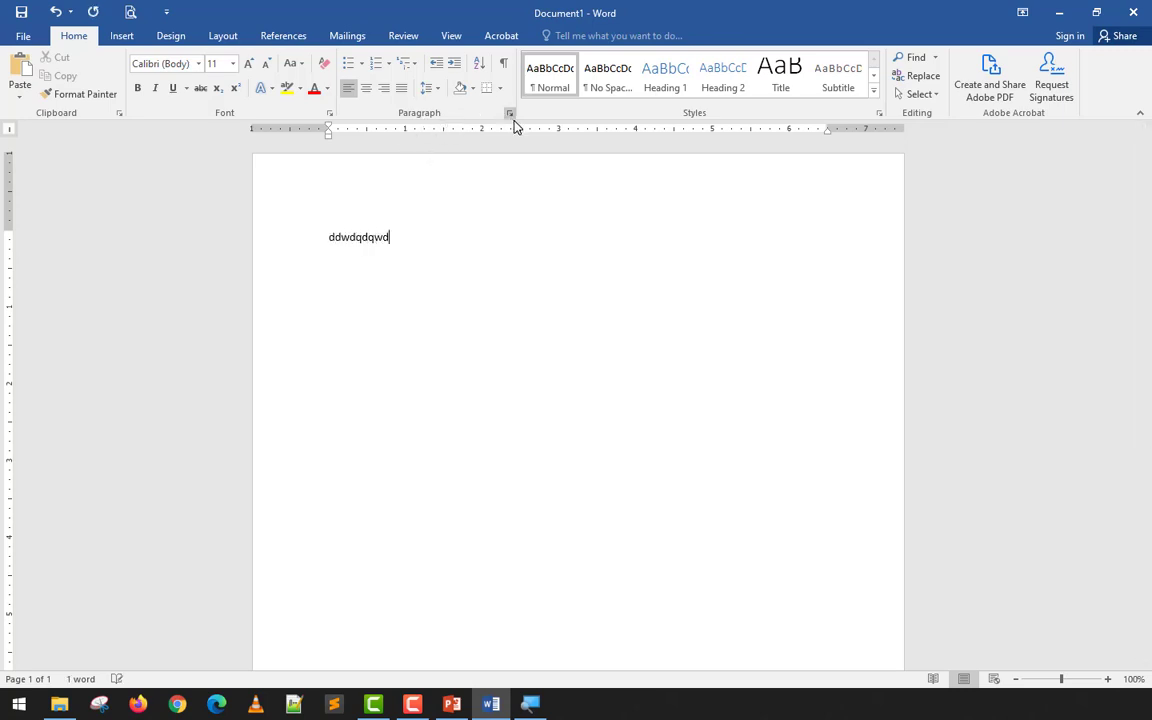
pyautogui.click(482, 130)
pyautogui.press('Tab')
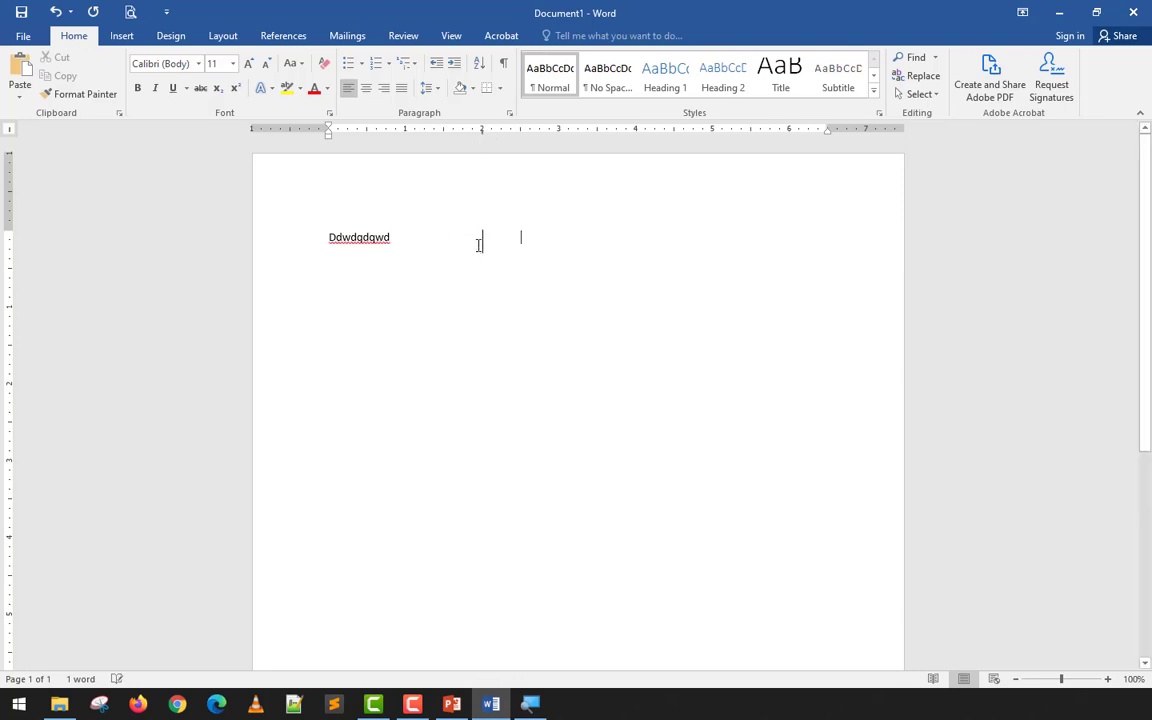
pyautogui.write('dasdadadda')
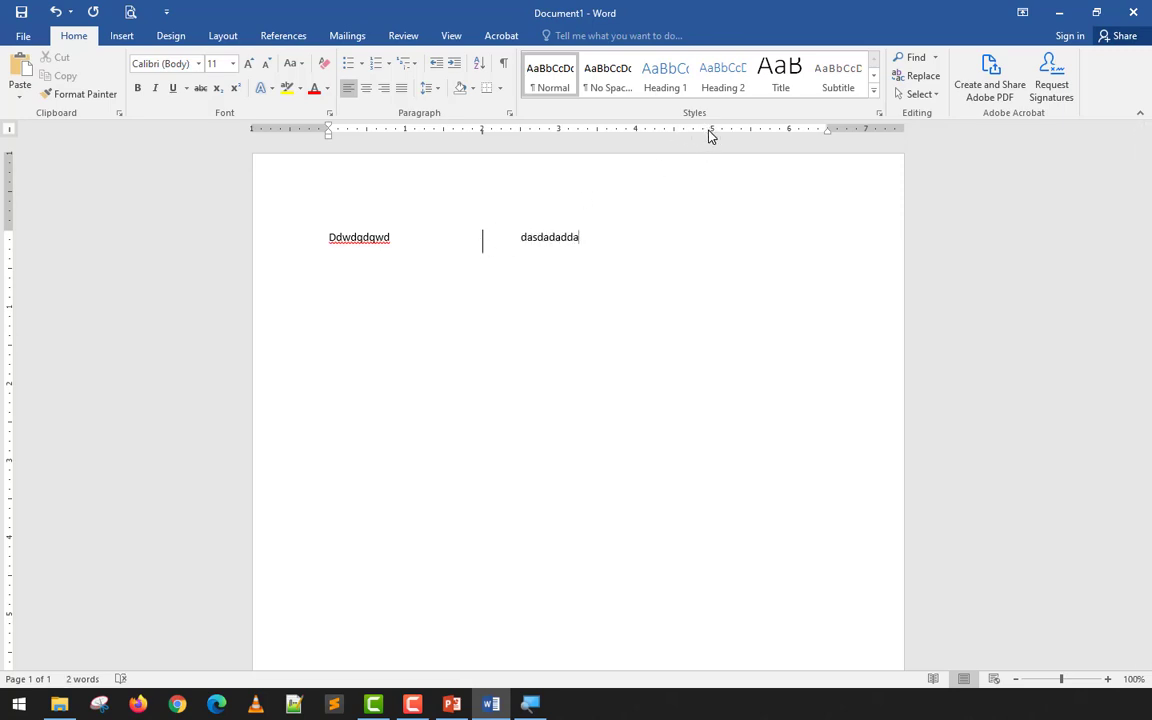
# Set a second bar tab stop at 5 inches and complete the first row with "asdadadsasd" in the third column
pyautogui.click(712, 129)
pyautogui.write('sasadasd')
pyautogui.press('Tab')
pyautogui.write('asdadadsasd')
# Add a second row of placeholder text across the three columns: Asdadadadas, dasdadasdadad and asdasdadas
pyautogui.press('Return')
pyautogui.write('asdad')
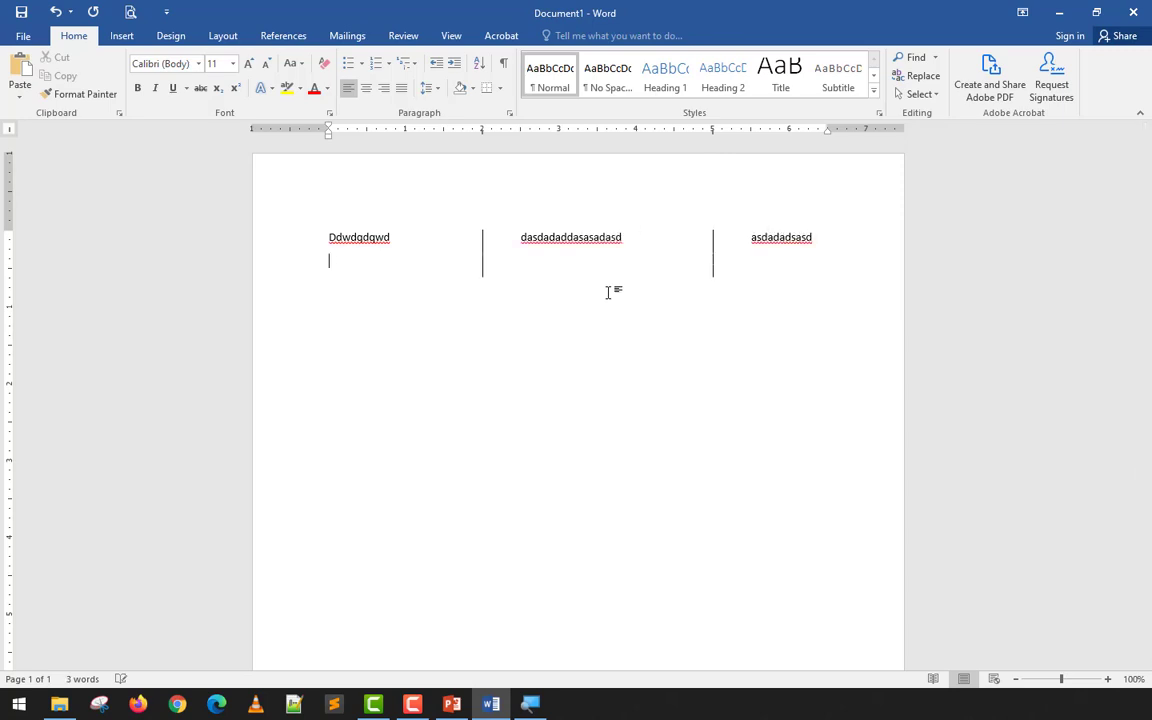
pyautogui.write('adadas')
pyautogui.press('Tab')
pyautogui.write('dasdadasdadad')
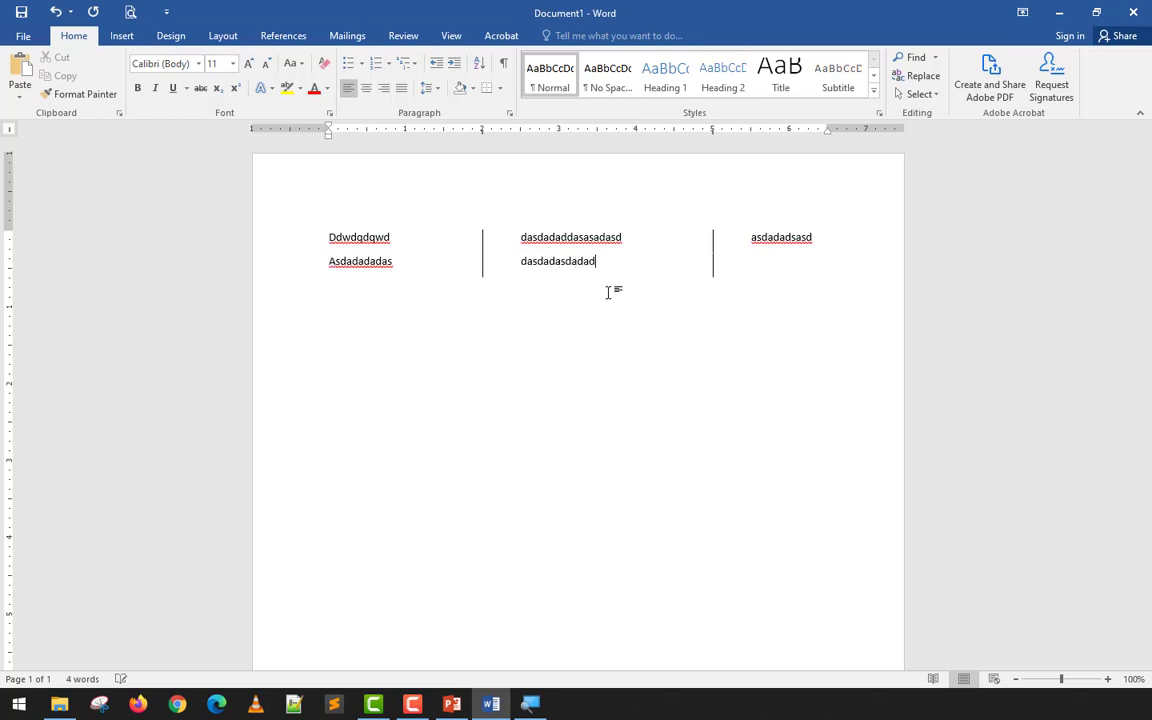
pyautogui.press('Tab')
pyautogui.write('asdasdadas')
# Add a third row of placeholder text across the three columns: Aasdasdasdasdasd, sadadasd and asadsadasdasd
pyautogui.press('Return')
pyautogui.write('aasdasdasdasdasd')
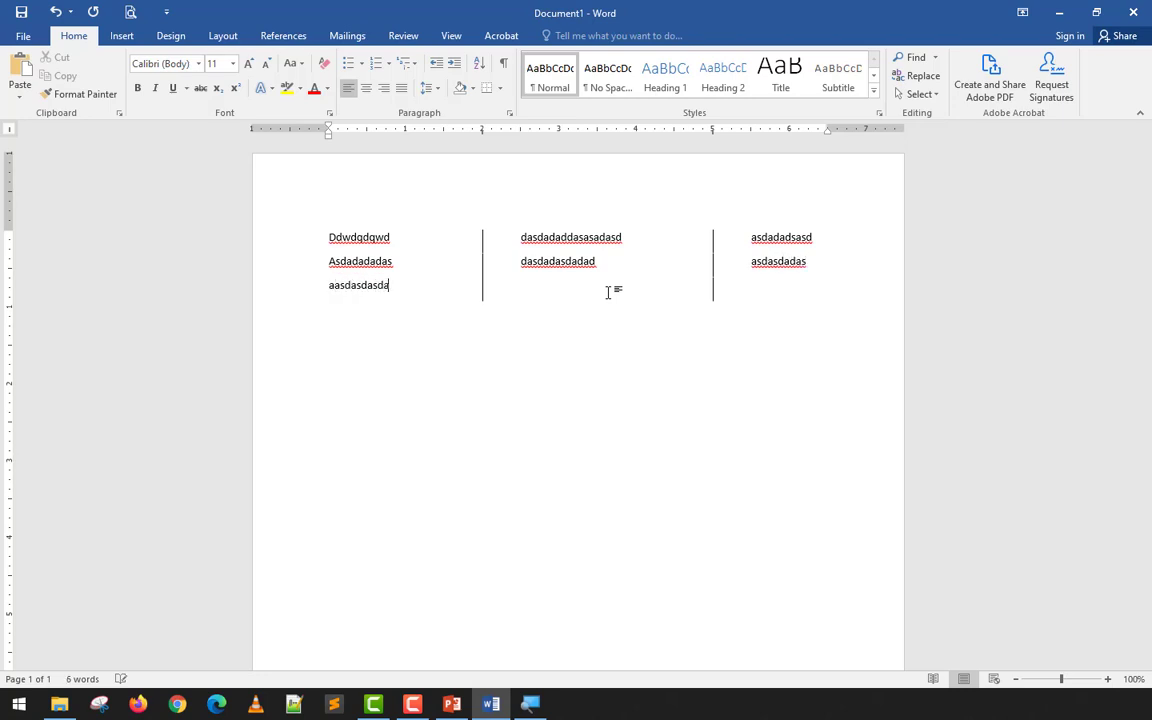
pyautogui.press('Tab')
pyautogui.write('sadad')
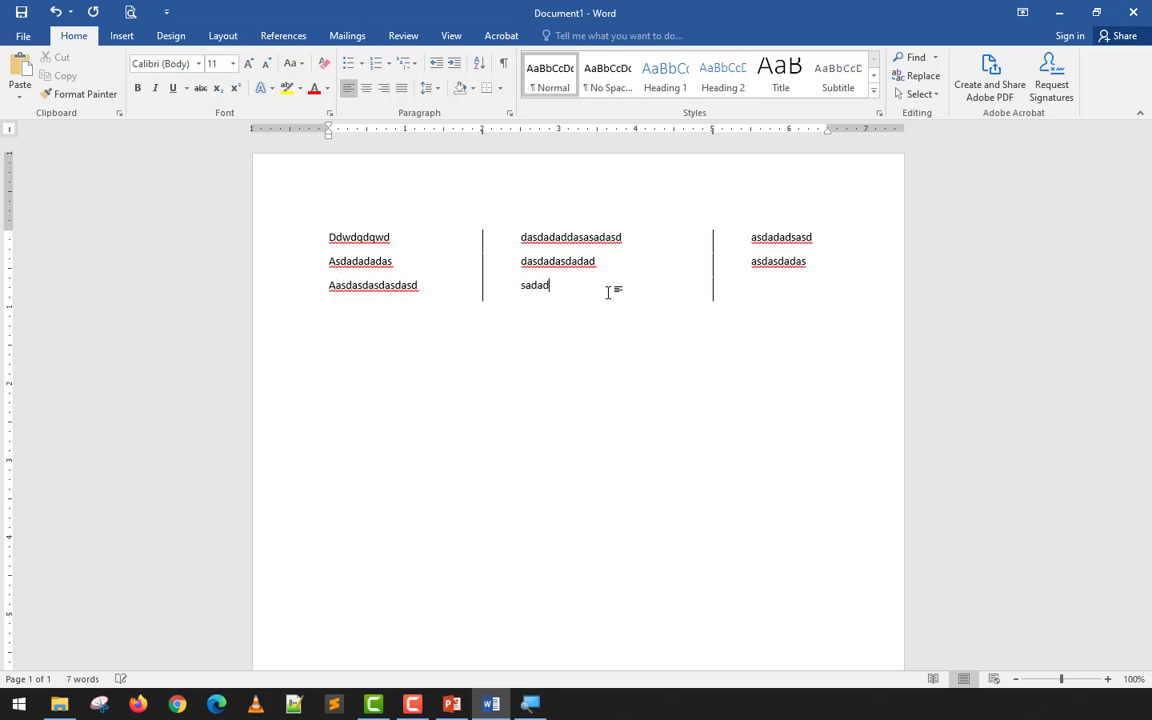
pyautogui.write('asdasadsadasdasd')
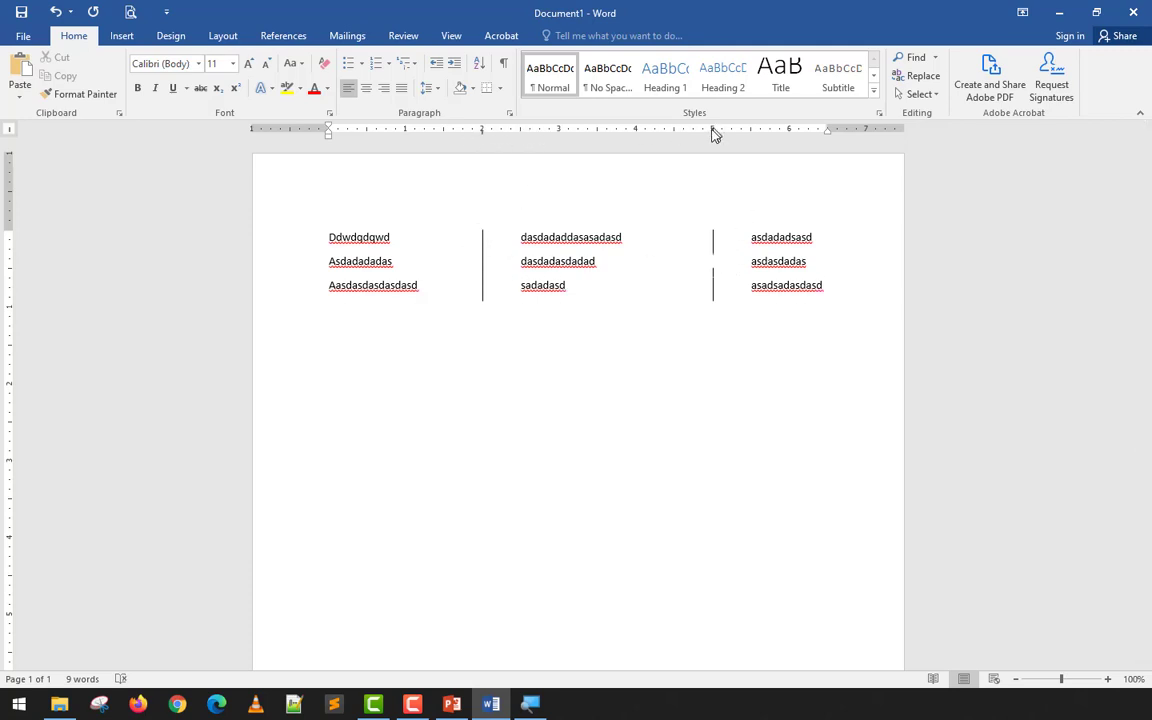
# Remove the bar tab stops at 2 and 5 inches from all rows and delete the three rows
pyautogui.moveTo(713, 131); pyautogui.dragTo(718, 198)
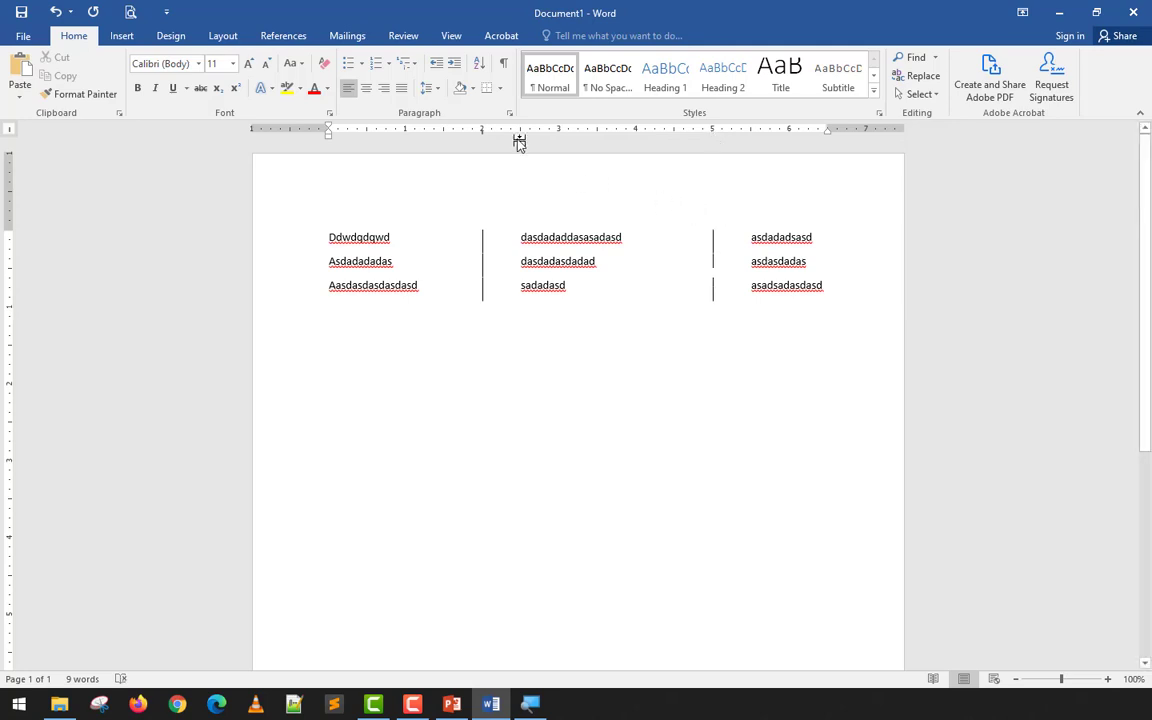
pyautogui.hotkey('ctrl', 'a')
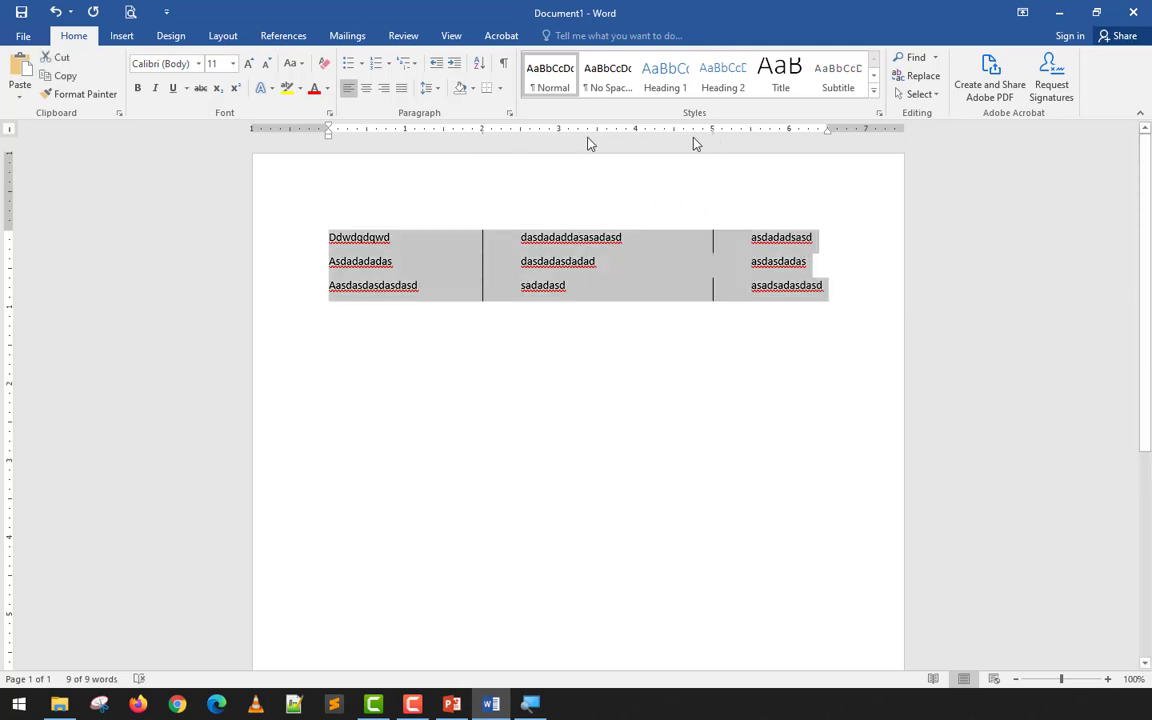
pyautogui.moveTo(487, 214); pyautogui.dragTo(490, 205)
pyautogui.moveTo(712, 134); pyautogui.dragTo(706, 204)
pyautogui.press('Delete')
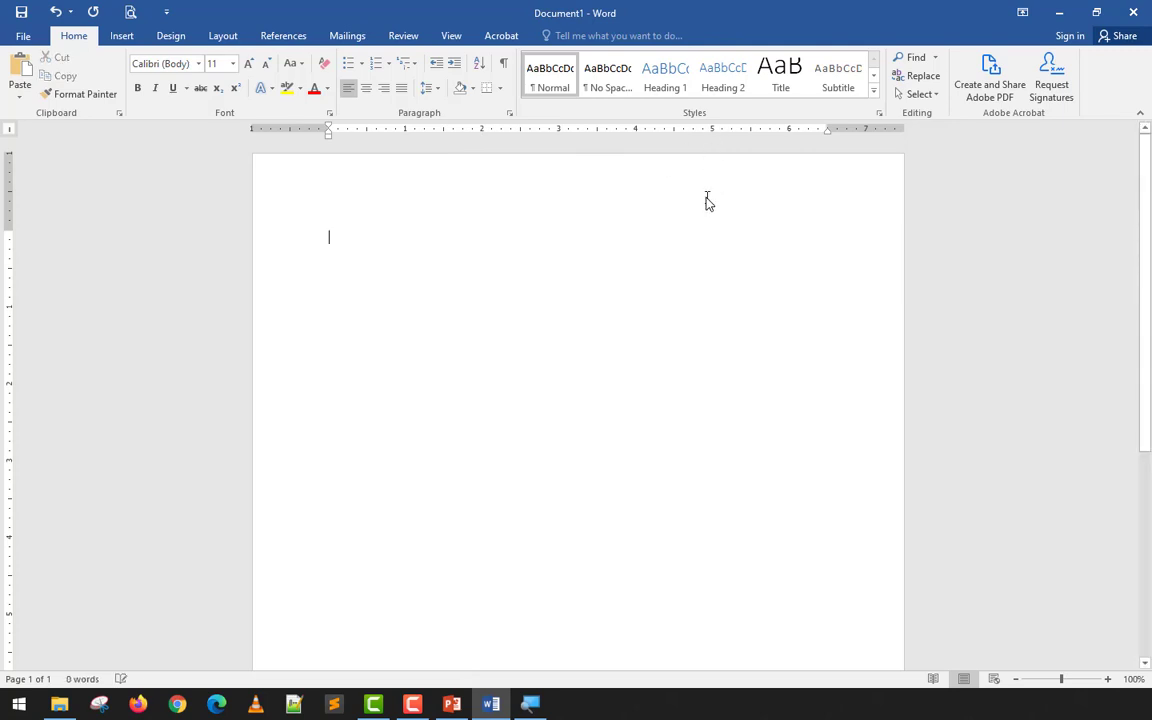
# Set a right tab stop at about 6.38 inches in the empty paragraph
pyautogui.click(9, 129)
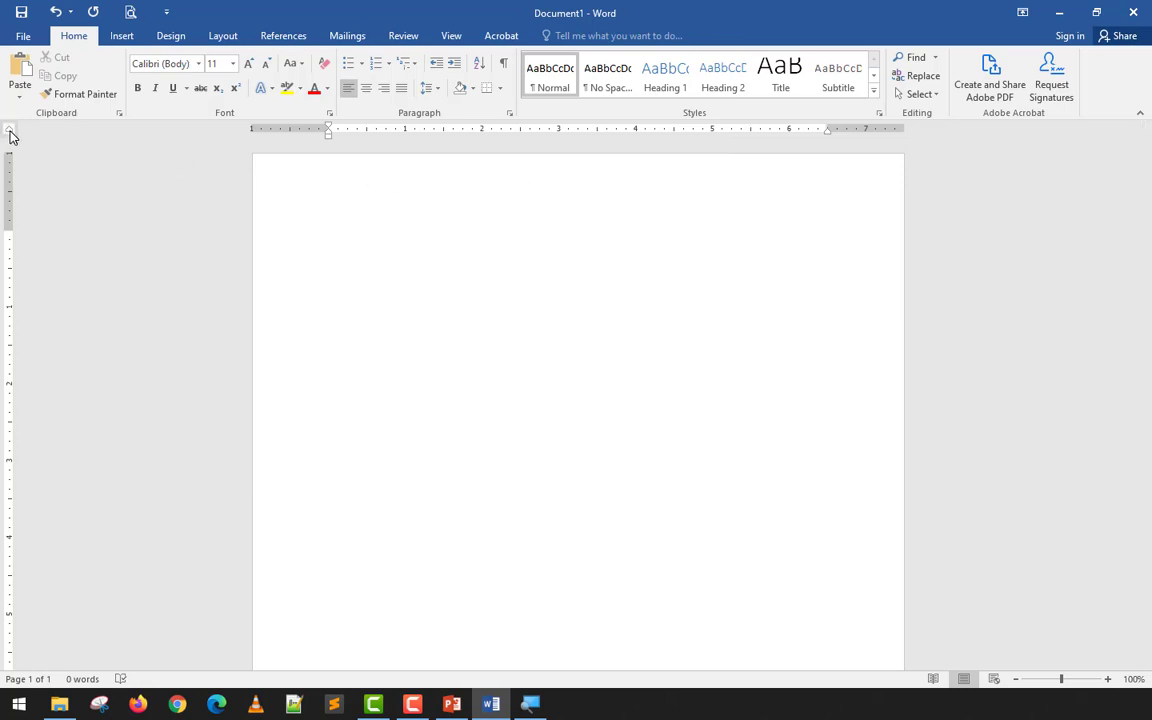
pyautogui.click(9, 130)
pyautogui.click(8, 131)
pyautogui.click(9, 130)
pyautogui.click(9, 130)
# Enter the lines "Oia dad ajkld aklsdhjasl d" and "Dkjad jak djakl; dja skdjaksd" with numbers 1 and 2 aligned at the right tab stop
pyautogui.write('Oia dad ajkld aklsdhjasl c')
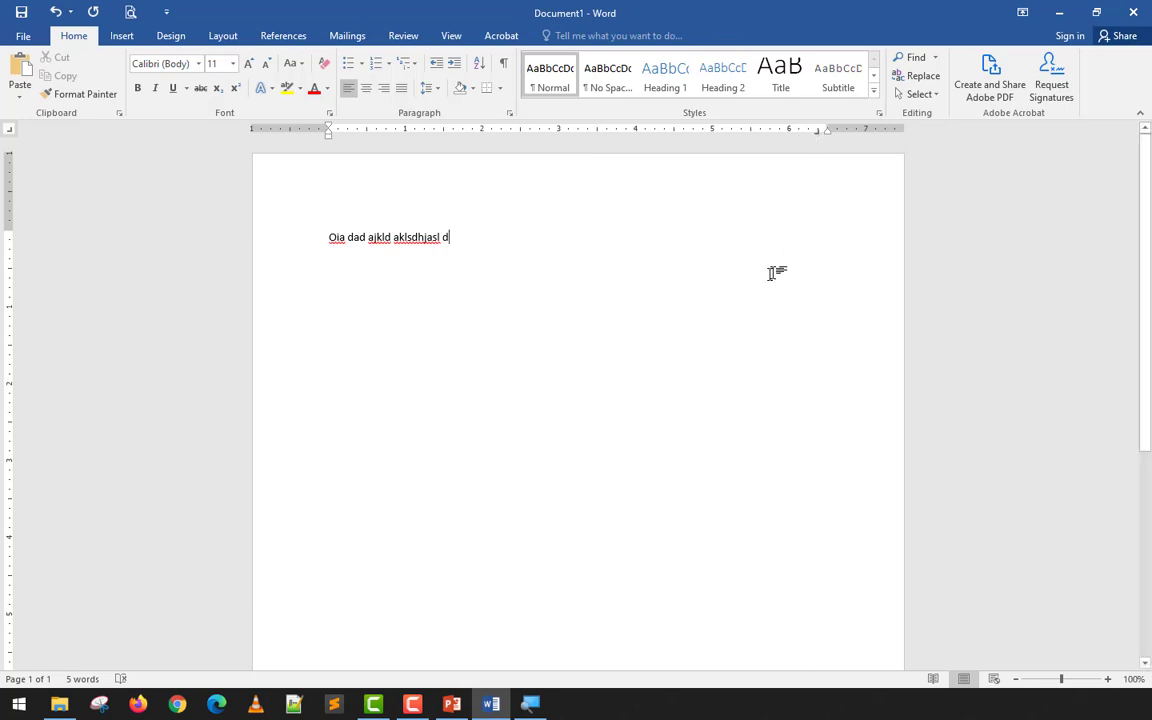
pyautogui.press('Tab')
pyautogui.write('1')
pyautogui.press('Return')
pyautogui.write('dkjad jak djakl; dja skdjaksd')
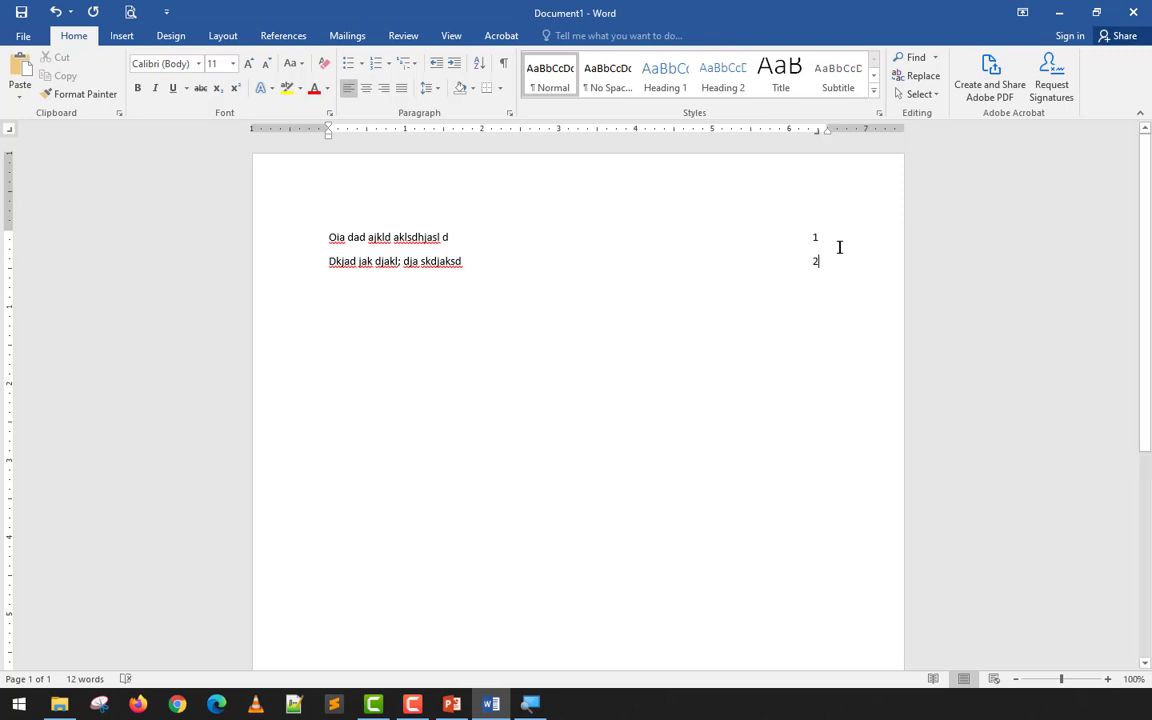
# Apply the dotted leader (option 2) to the right tab stop of both lines
pyautogui.click(814, 258)
pyautogui.moveTo(820, 240); pyautogui.dragTo(308, 258)
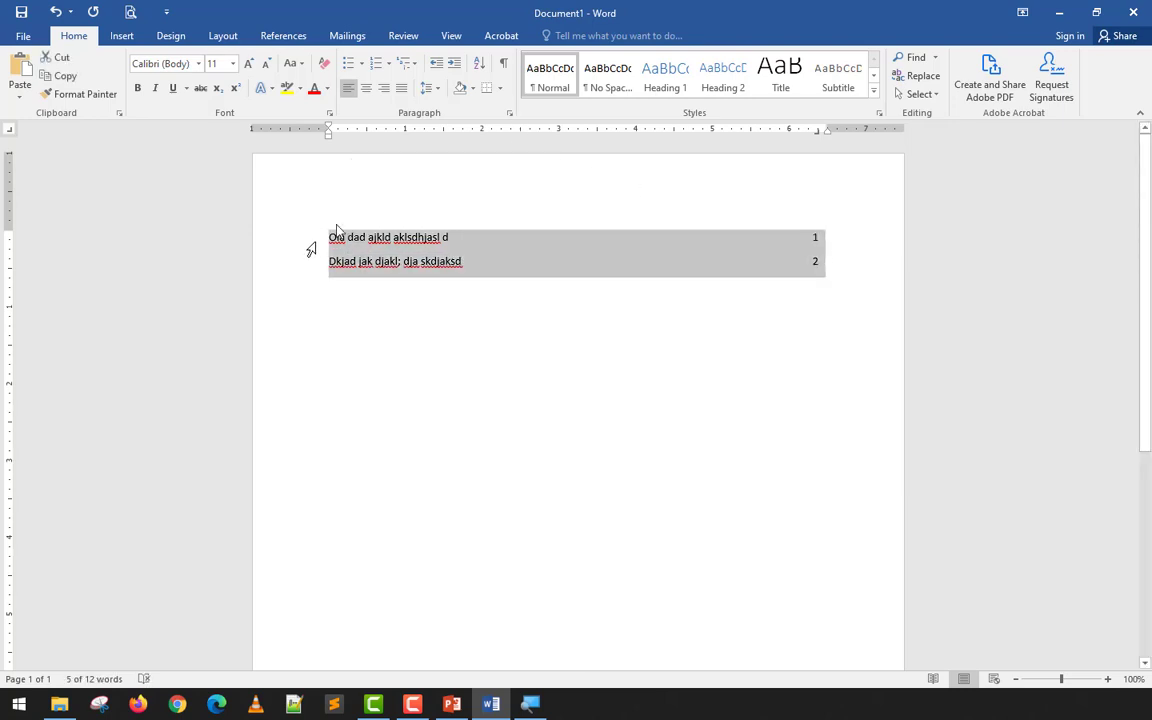
pyautogui.click(510, 115)
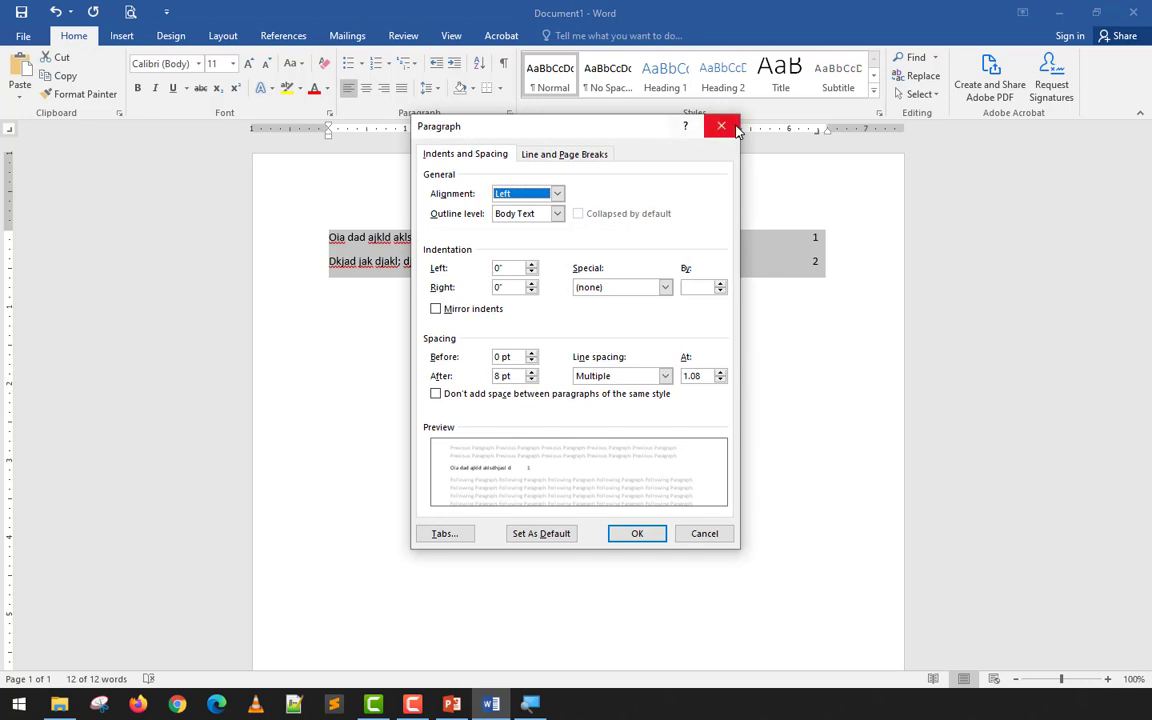
pyautogui.click(721, 122)
pyautogui.click(510, 113)
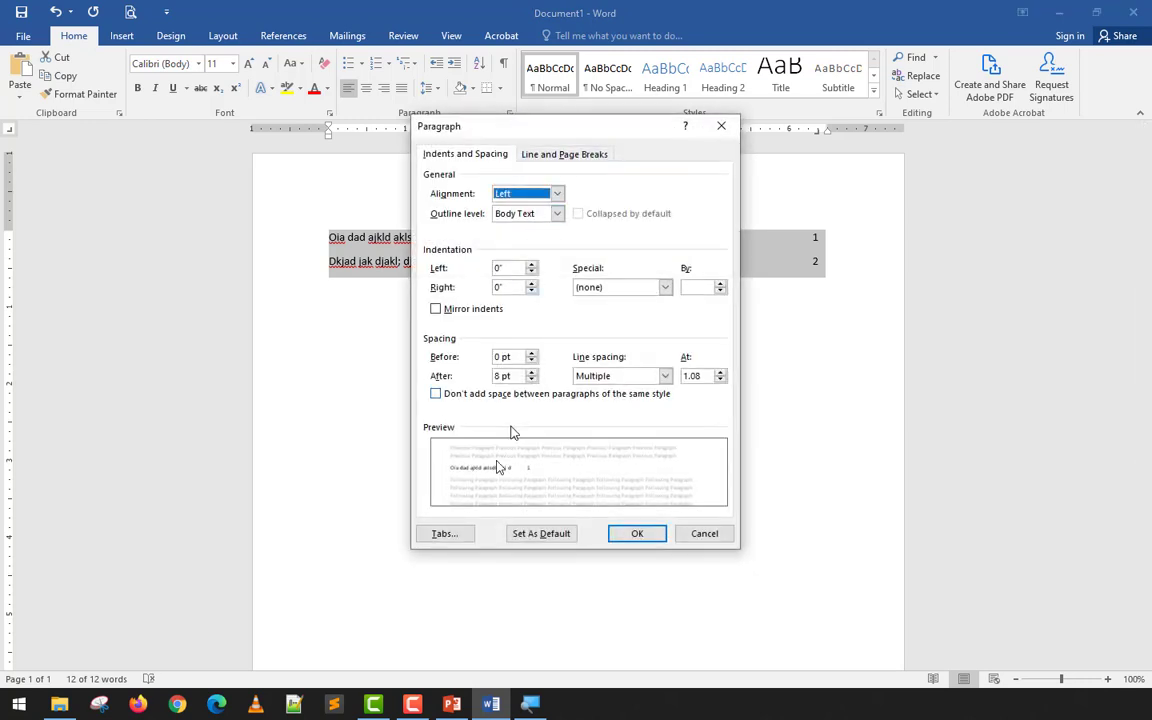
pyautogui.click(446, 538)
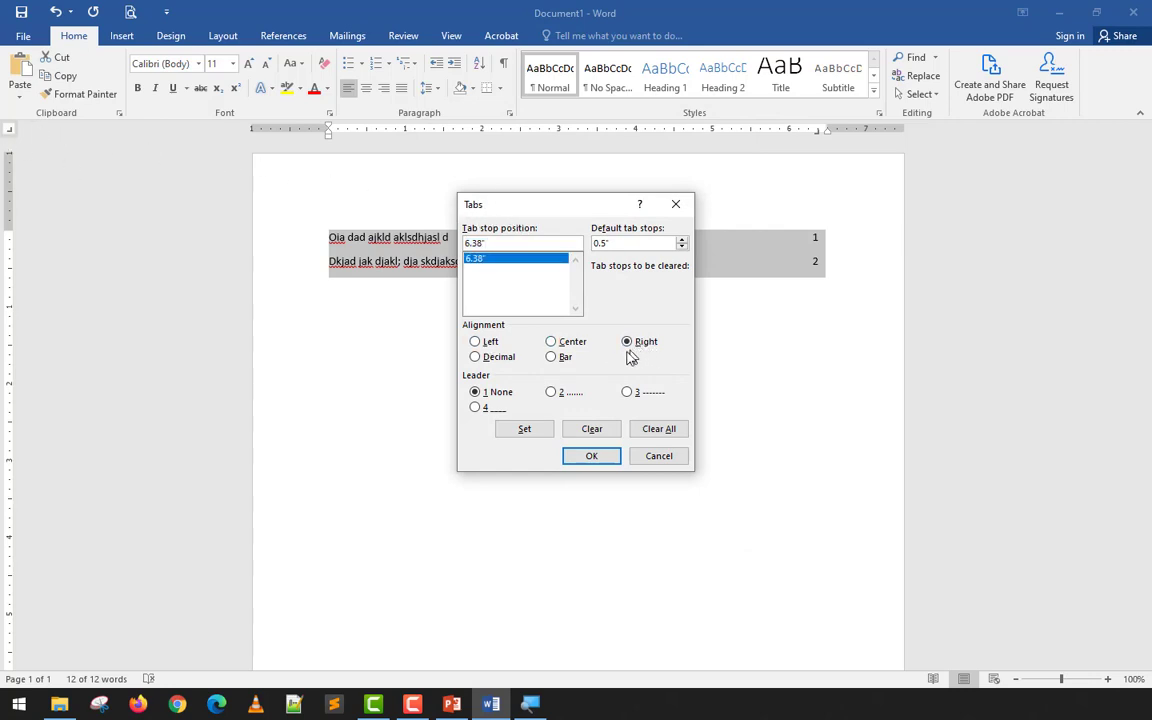
pyautogui.click(552, 392)
pyautogui.click(603, 456)
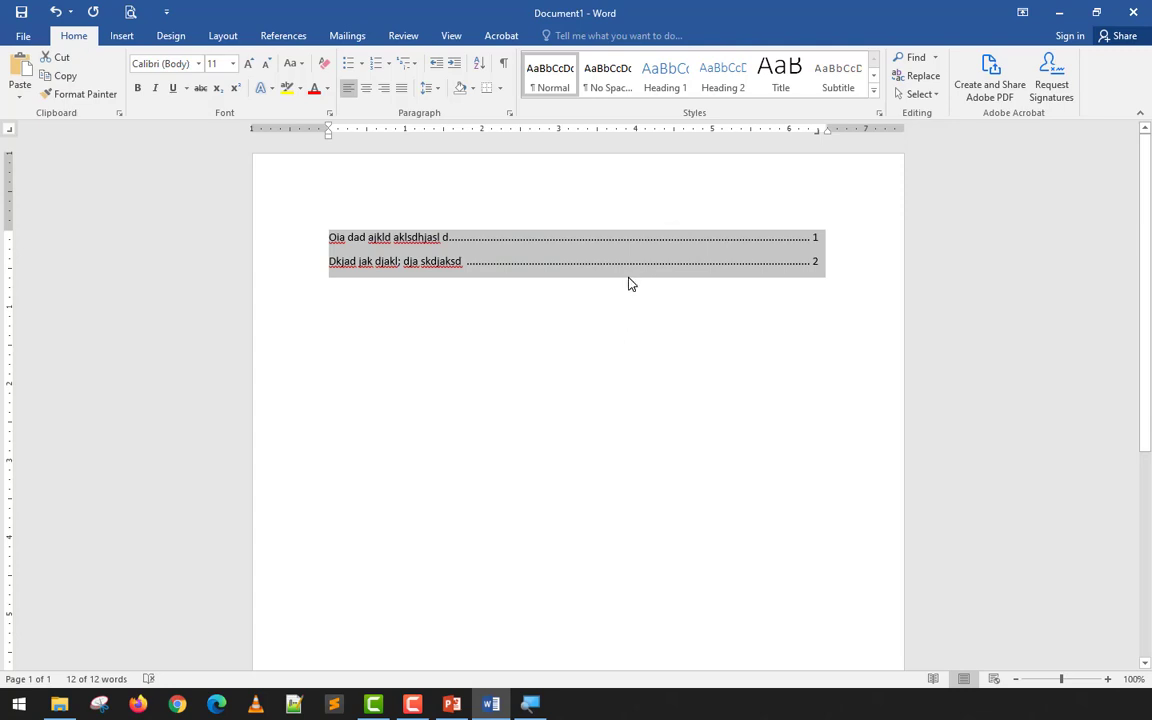
pyautogui.moveTo(643, 259); pyautogui.dragTo(625, 260)
pyautogui.click(632, 237)
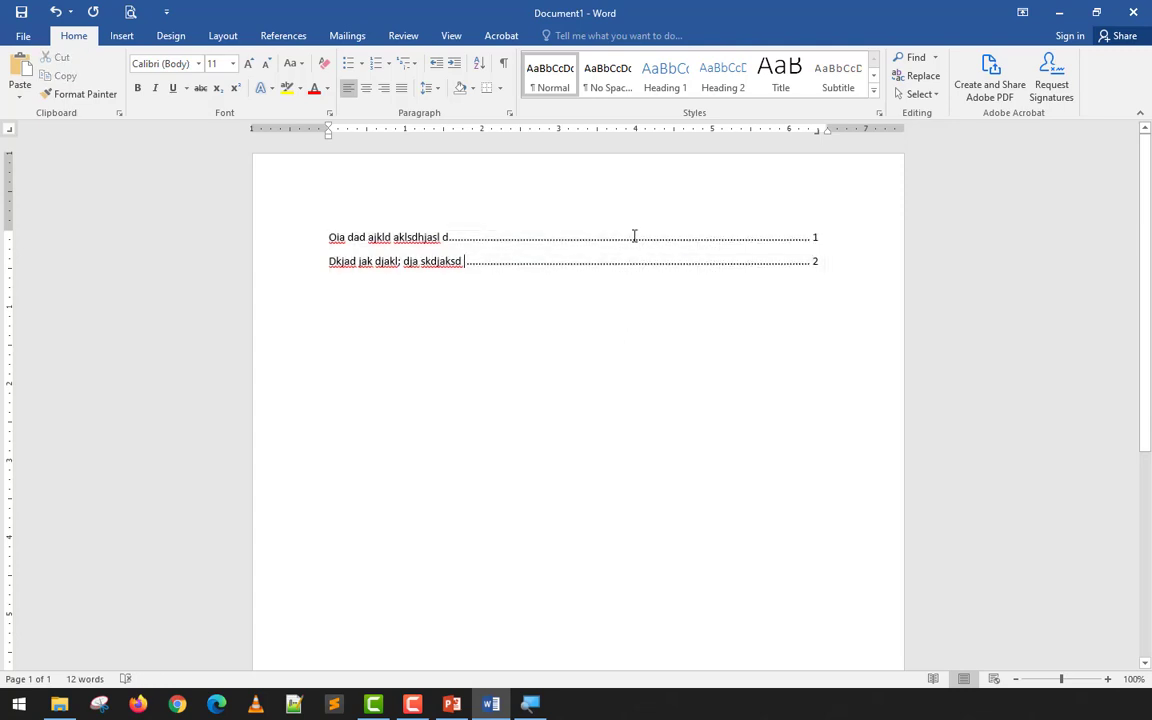
# Extend the second line's text with "sdaasd asdasdad" and shorten it to "Dkjad jak djakl;", keeping the leader and number
pyautogui.click(841, 260)
pyautogui.click(470, 270)
pyautogui.write('sdaasd asdasdad')
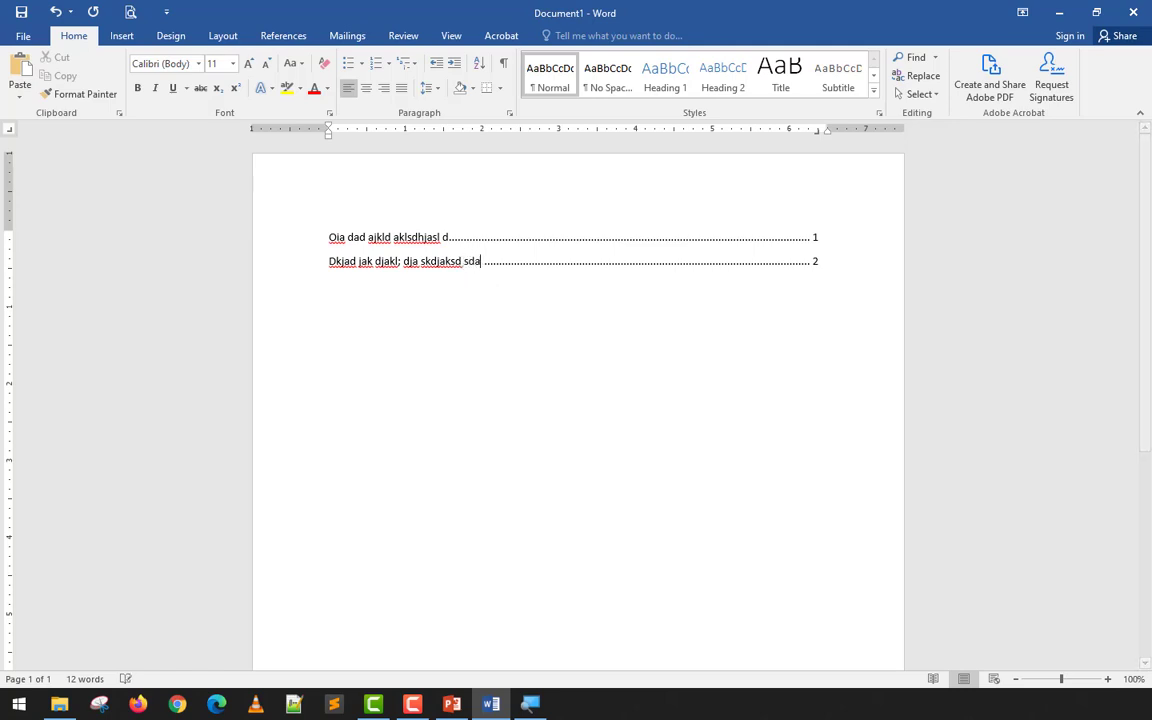
pyautogui.hotkey('ctrl', 'shift', 'Left')
pyautogui.hotkey('ctrl', 'shift', 'Left')
pyautogui.hotkey('ctrl', 'shift', 'Left')
pyautogui.hotkey('ctrl', 'shift', 'Left')
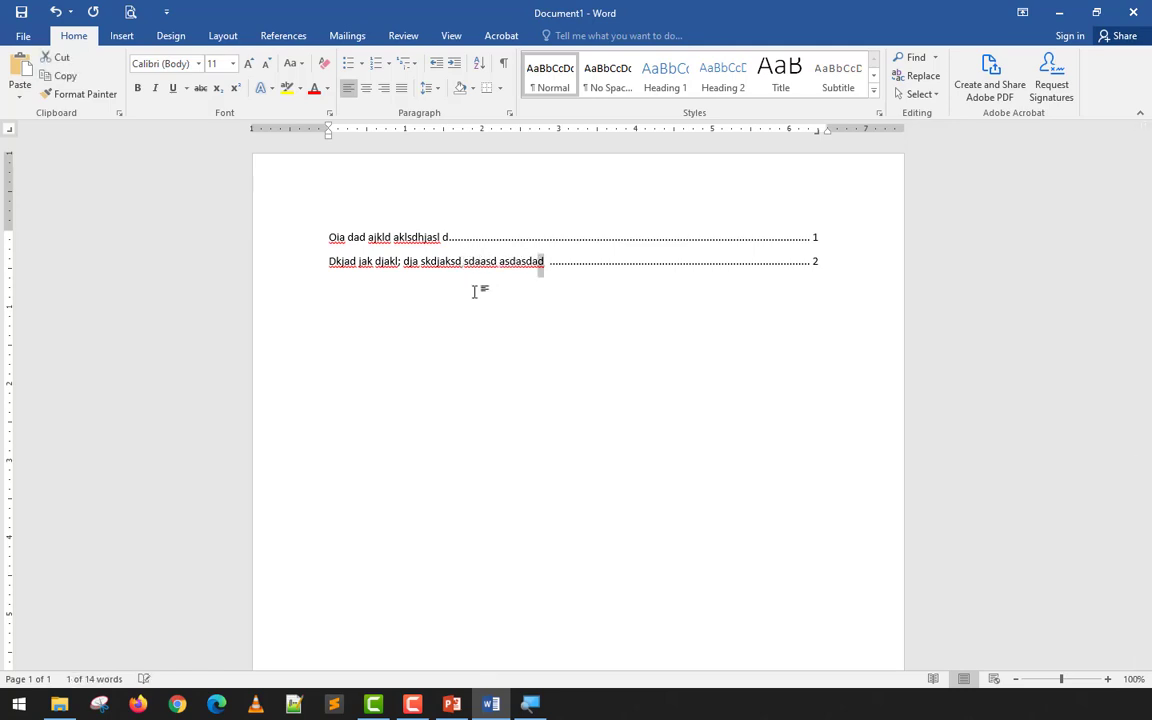
pyautogui.press('BackSpace')
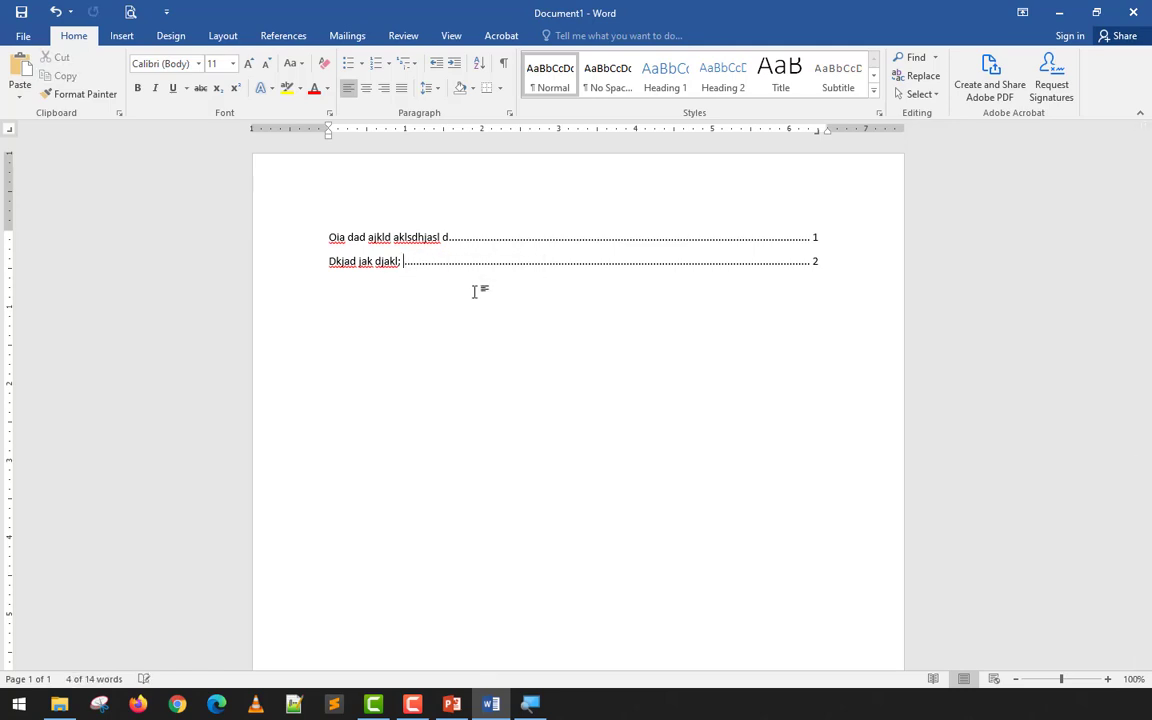
# Add the lines "Adasdasdasda", "Dasdalsd h djas dhjkas dhajd" and "Jdasd halk; dha sdhasd" with numbers 3, 4 and 5 at the right tab
pyautogui.click(474, 291)
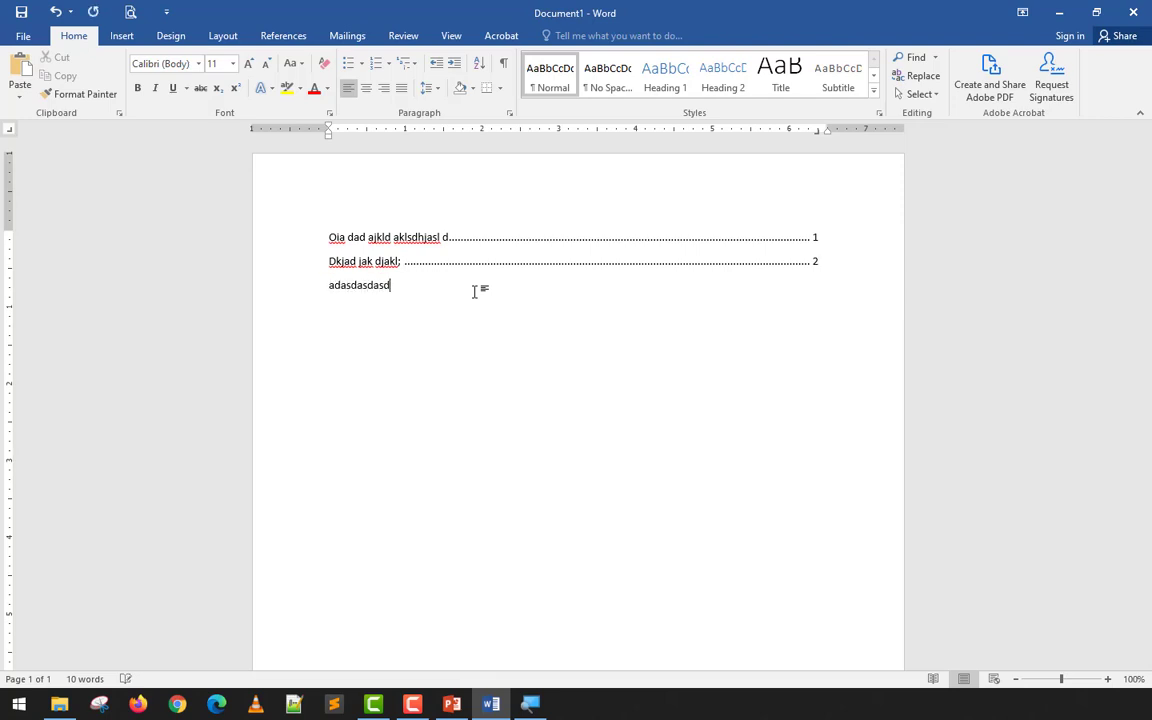
pyautogui.write('adasdasdasda')
pyautogui.press('Tab')
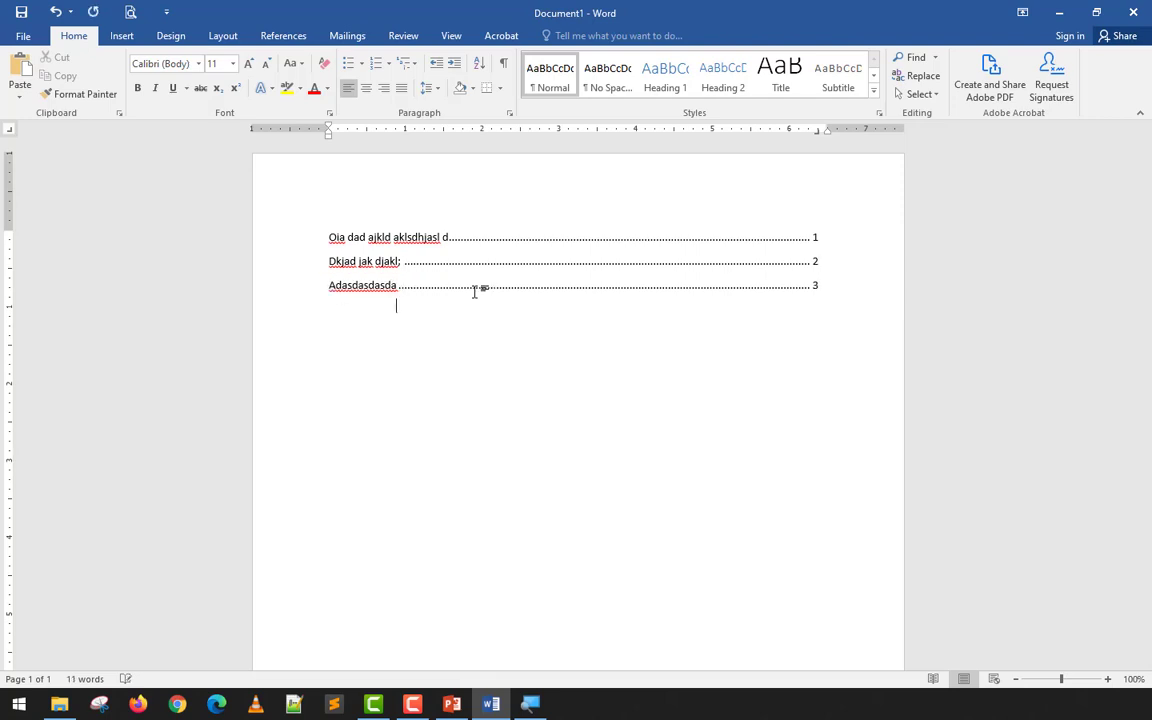
pyautogui.write('h djas dhjkas dhajd')
pyautogui.press('Tab')
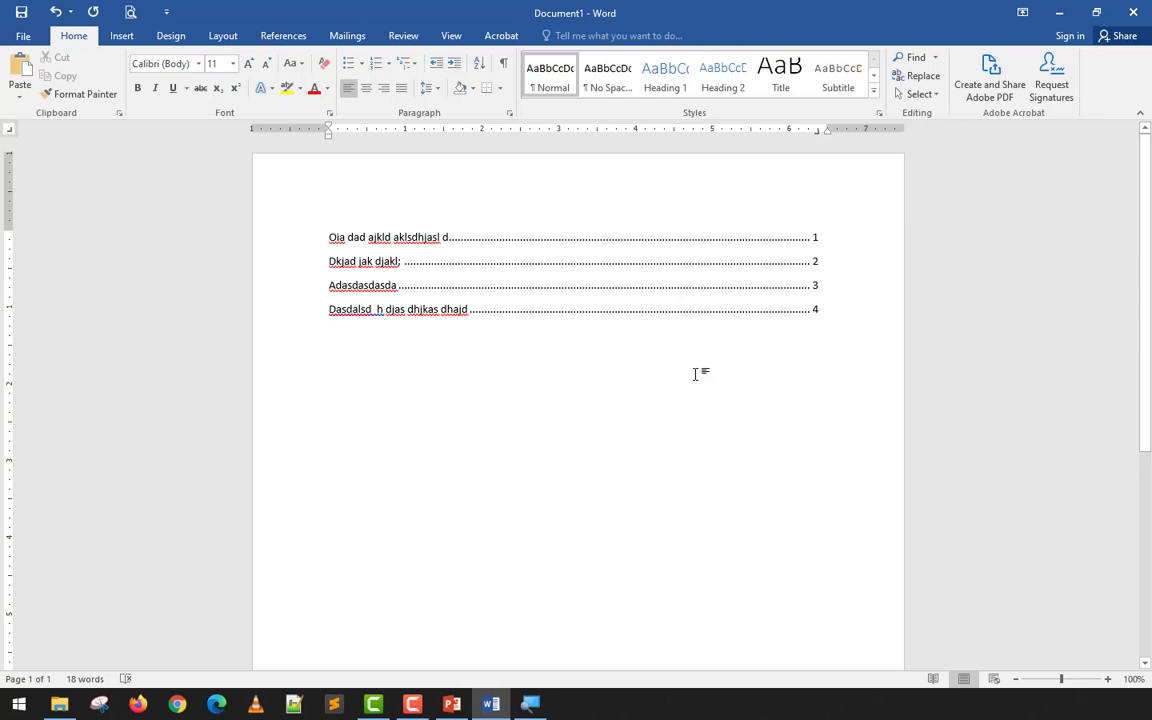
pyautogui.press('Return')
pyautogui.write('Jdasd halk; dha sdhasd')
pyautogui.press('Tab')
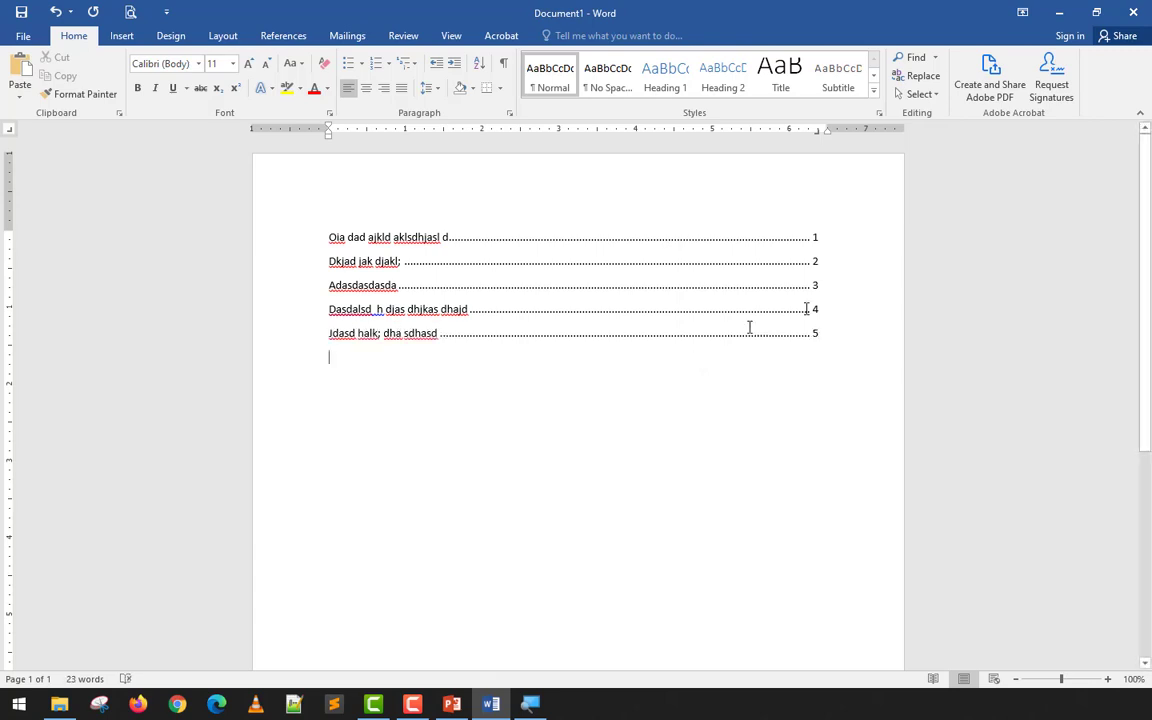
# Change the tab leader of all five lines to the solid underline style (option 4)
pyautogui.moveTo(771, 319); pyautogui.dragTo(311, 247)
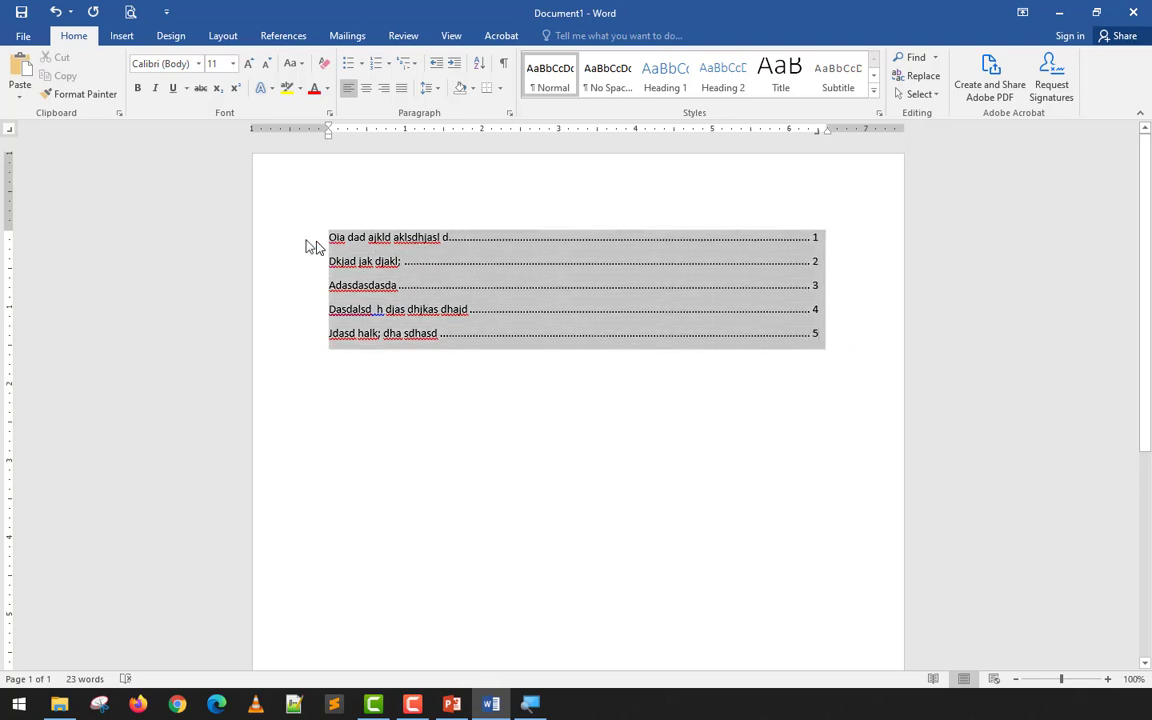
pyautogui.click(510, 114)
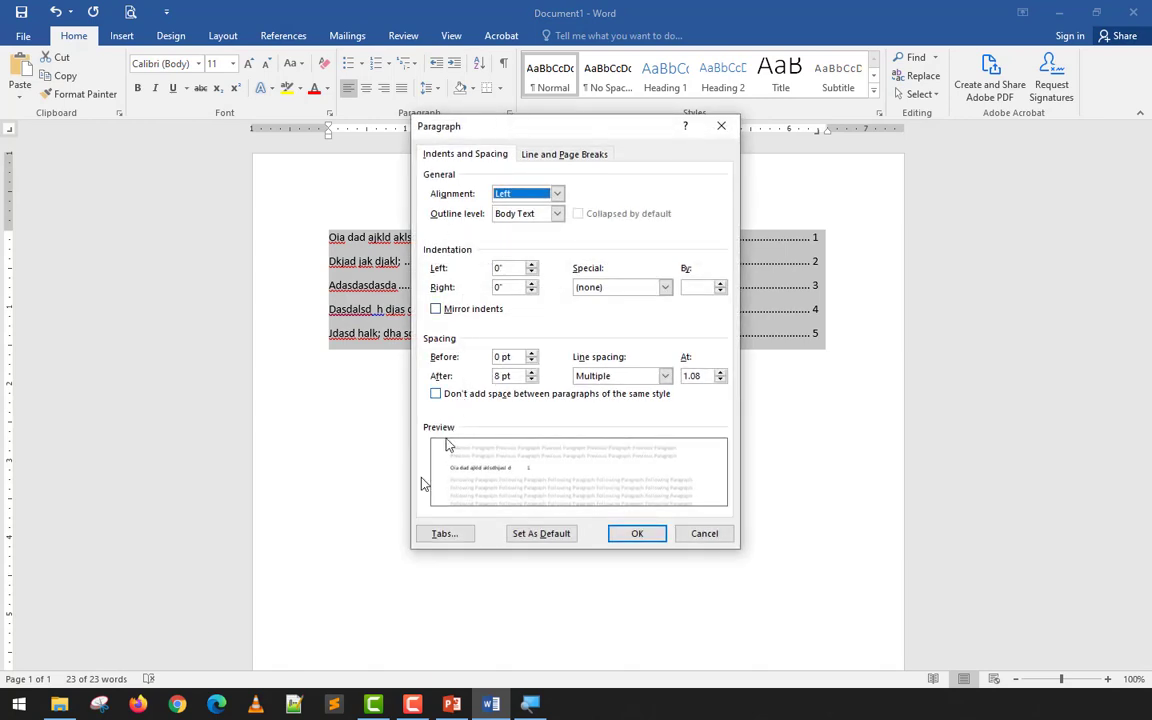
pyautogui.click(443, 533)
pyautogui.click(556, 393)
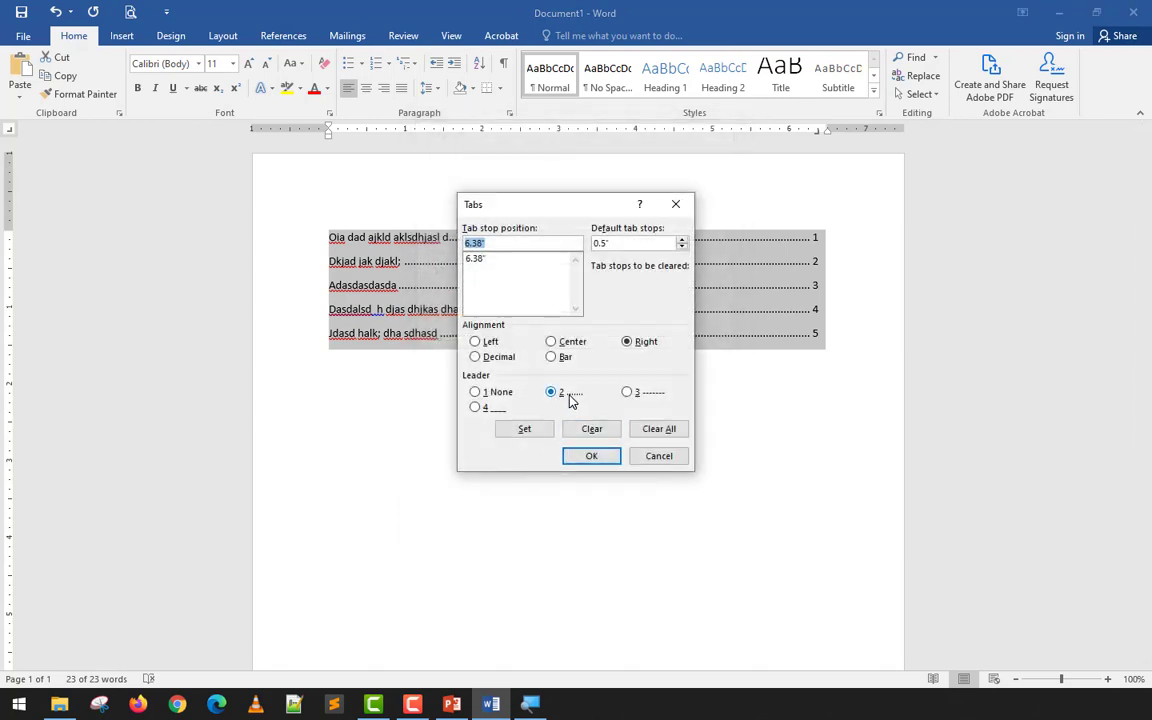
pyautogui.click(497, 406)
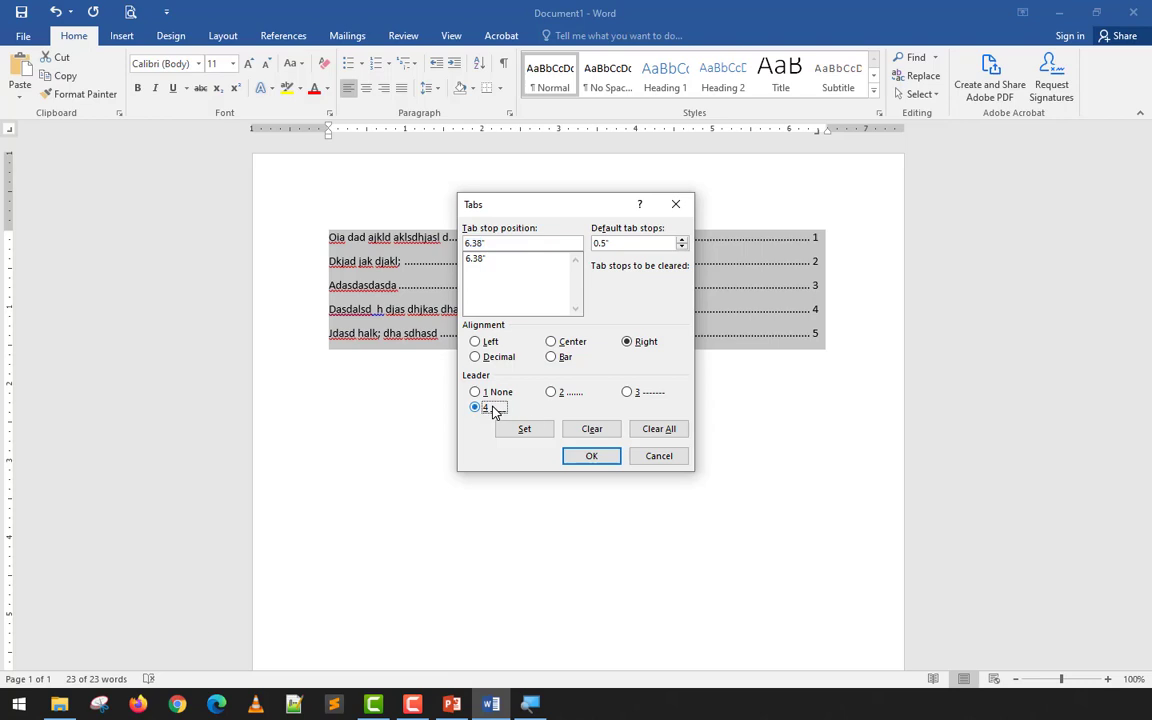
pyautogui.click(588, 455)
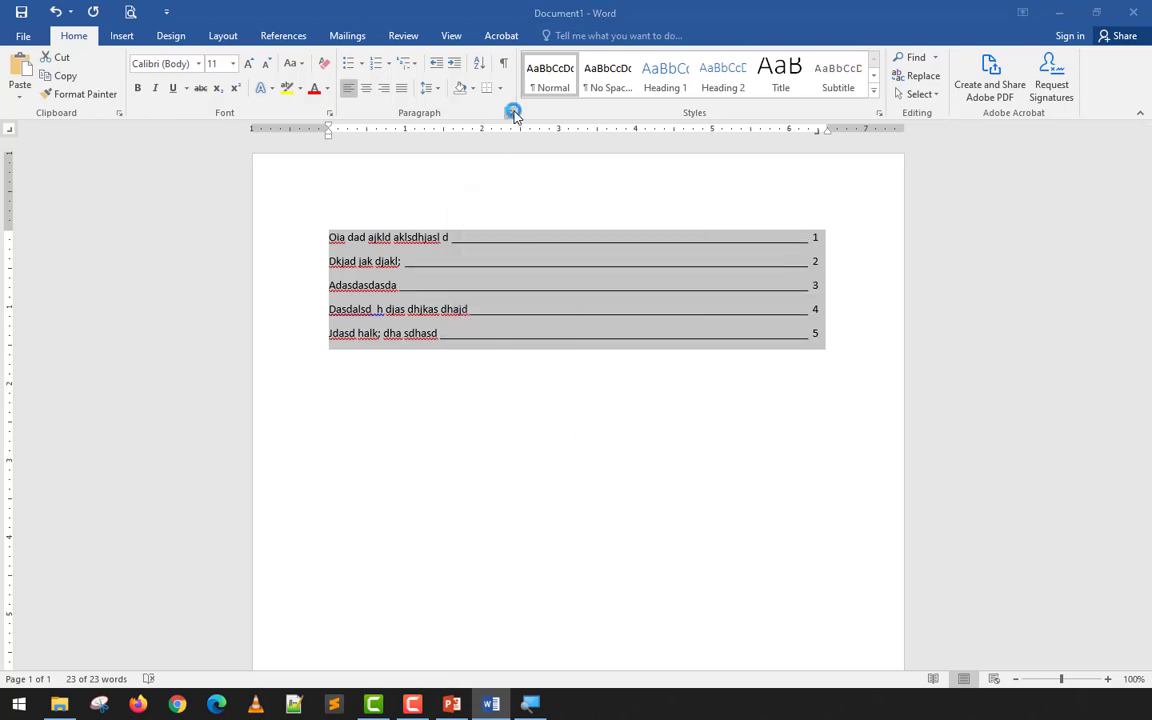
# Set the tab leader of all five lines to the dotted style (option 2) and deselect the text
pyautogui.click(510, 113)
pyautogui.click(452, 533)
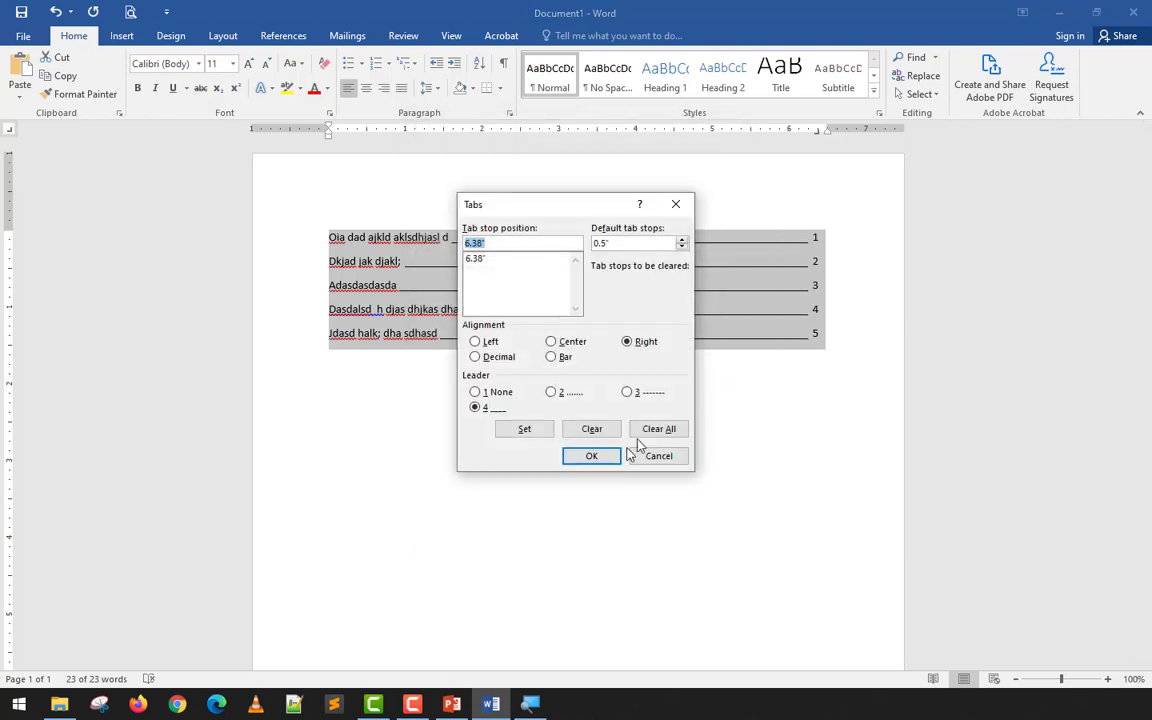
pyautogui.click(553, 392)
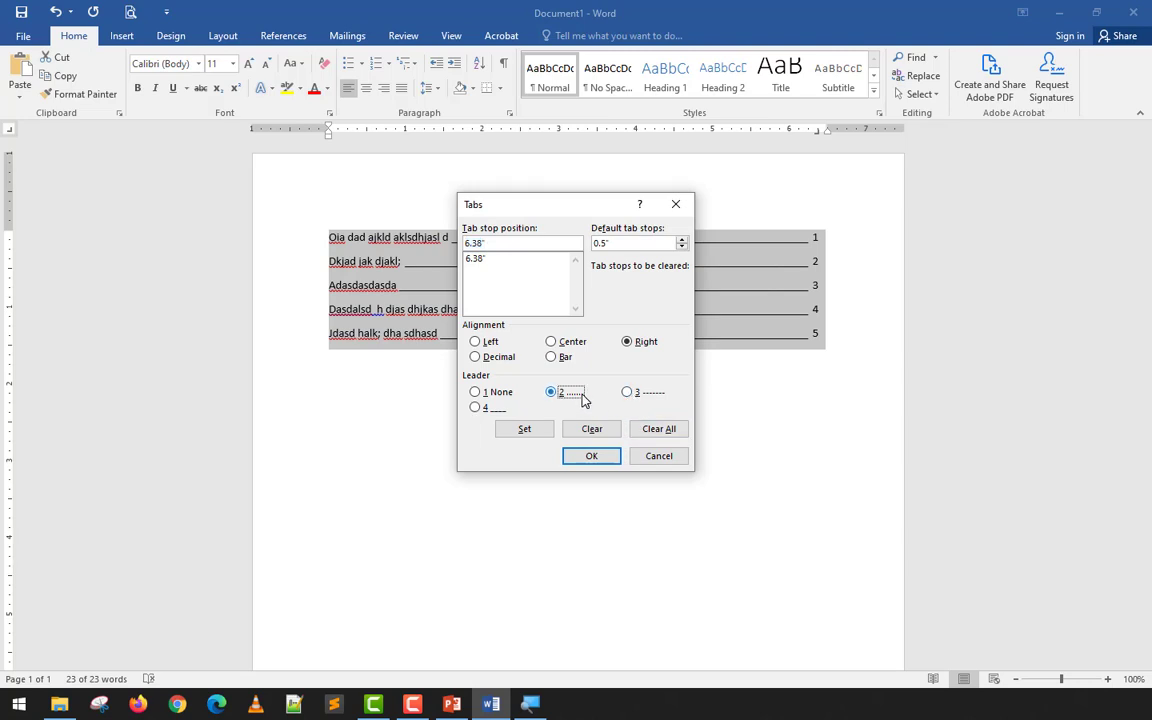
pyautogui.click(592, 455)
pyautogui.click(661, 326)
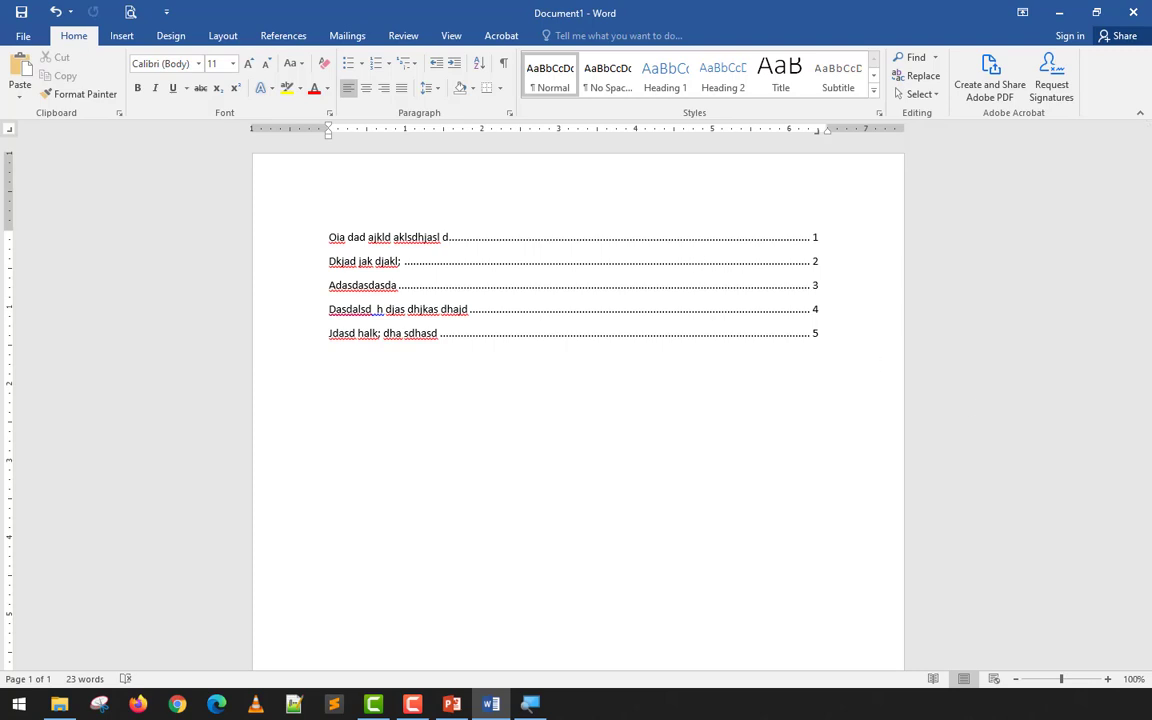
# Switch to the PowerPoint presentation
pyautogui.hotkey('alt', 'Tab')
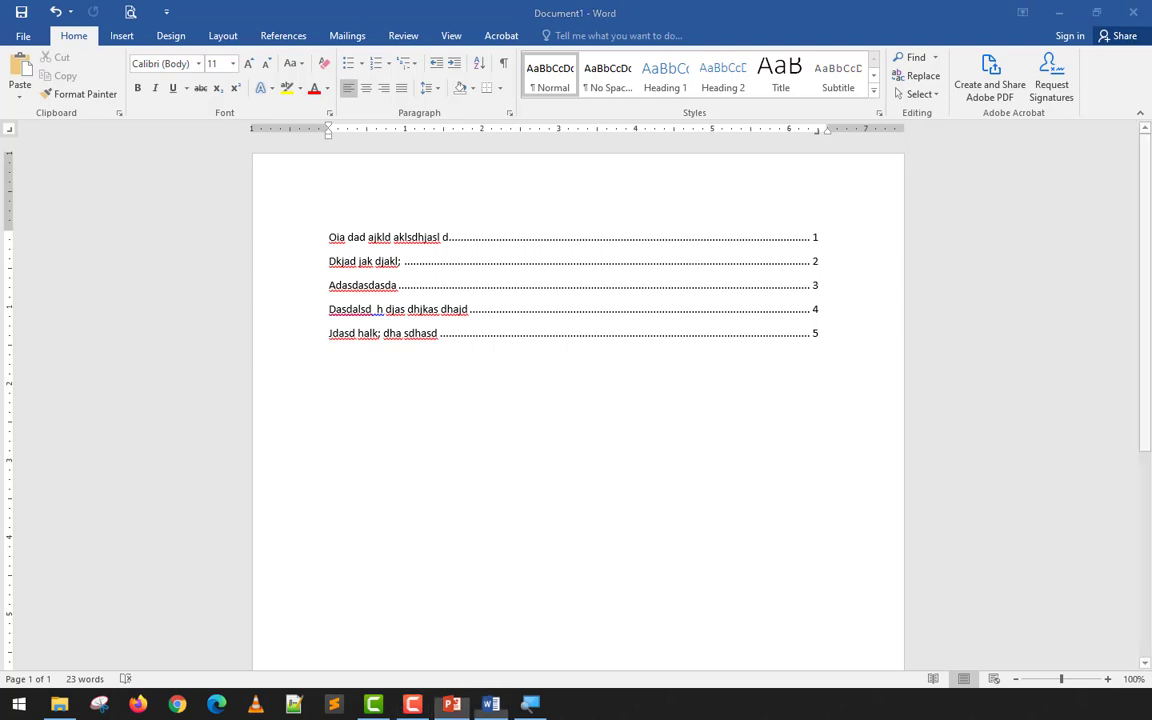